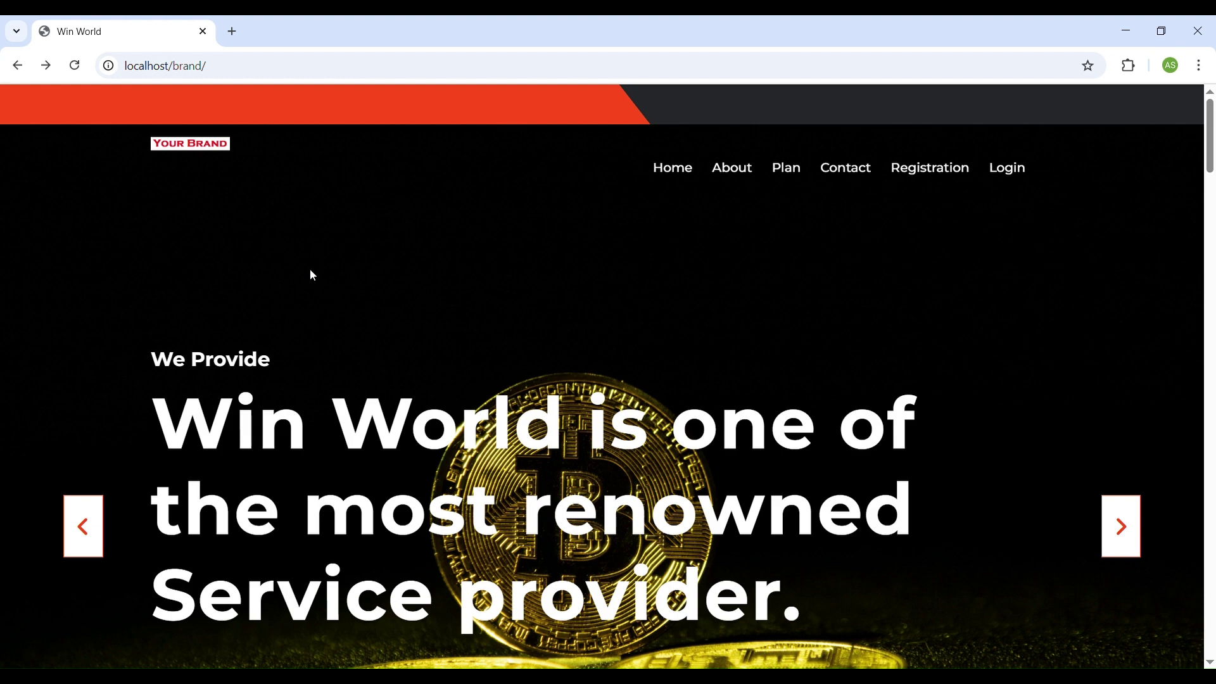
scroll(337, 298, down, 6)
scroll(339, 301, down, 12)
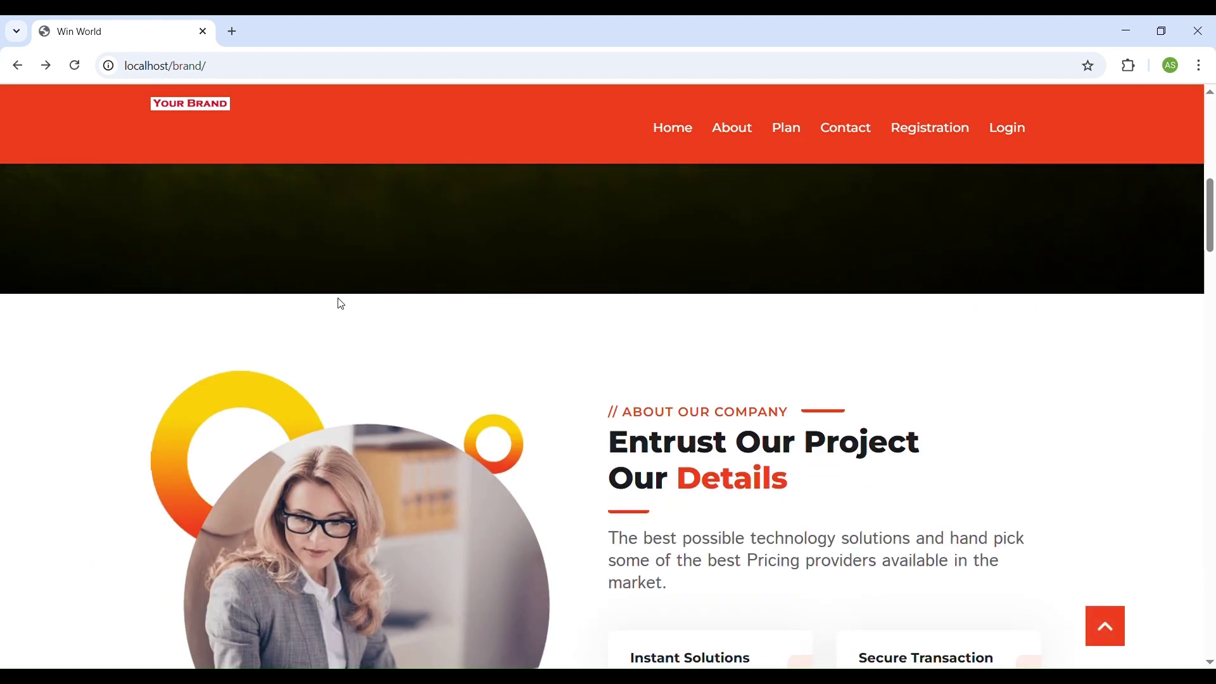
scroll(339, 302, up, 18)
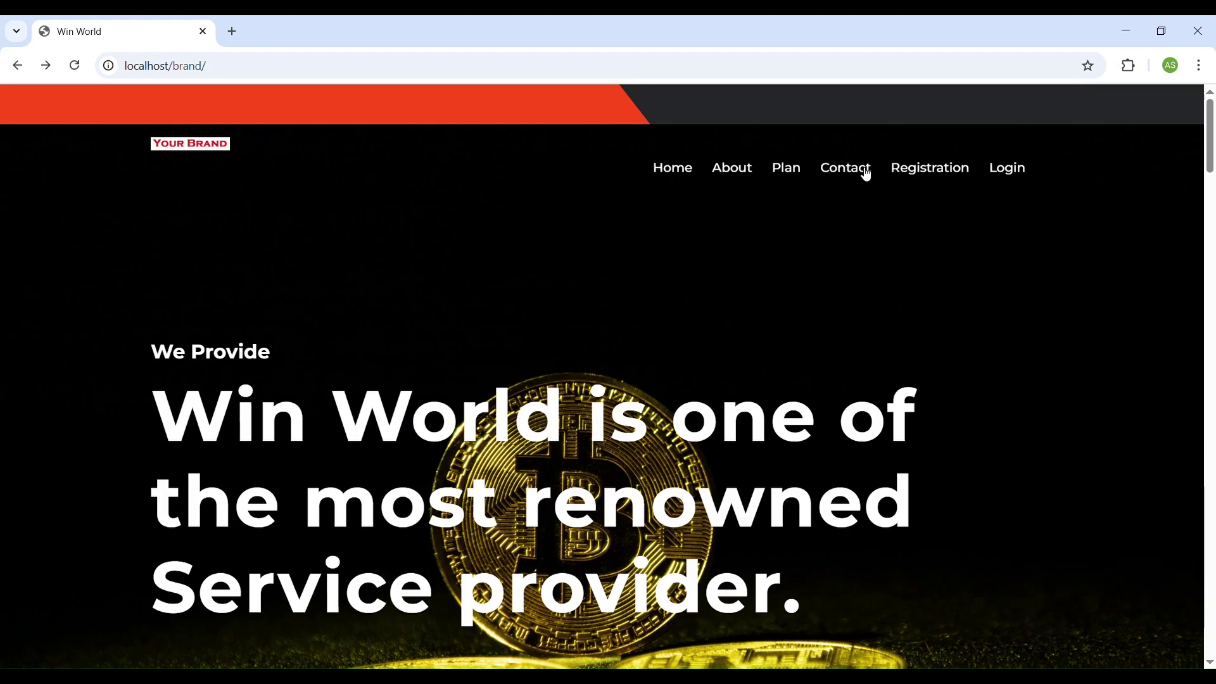
click(1012, 176)
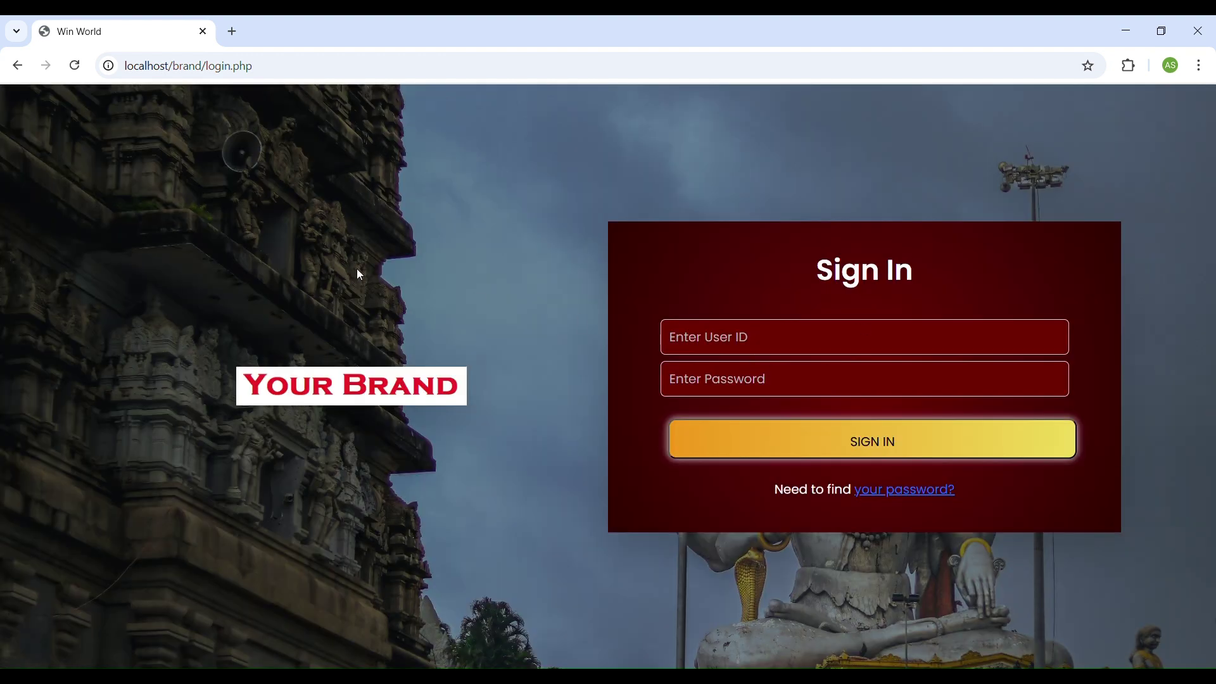
click(17, 66)
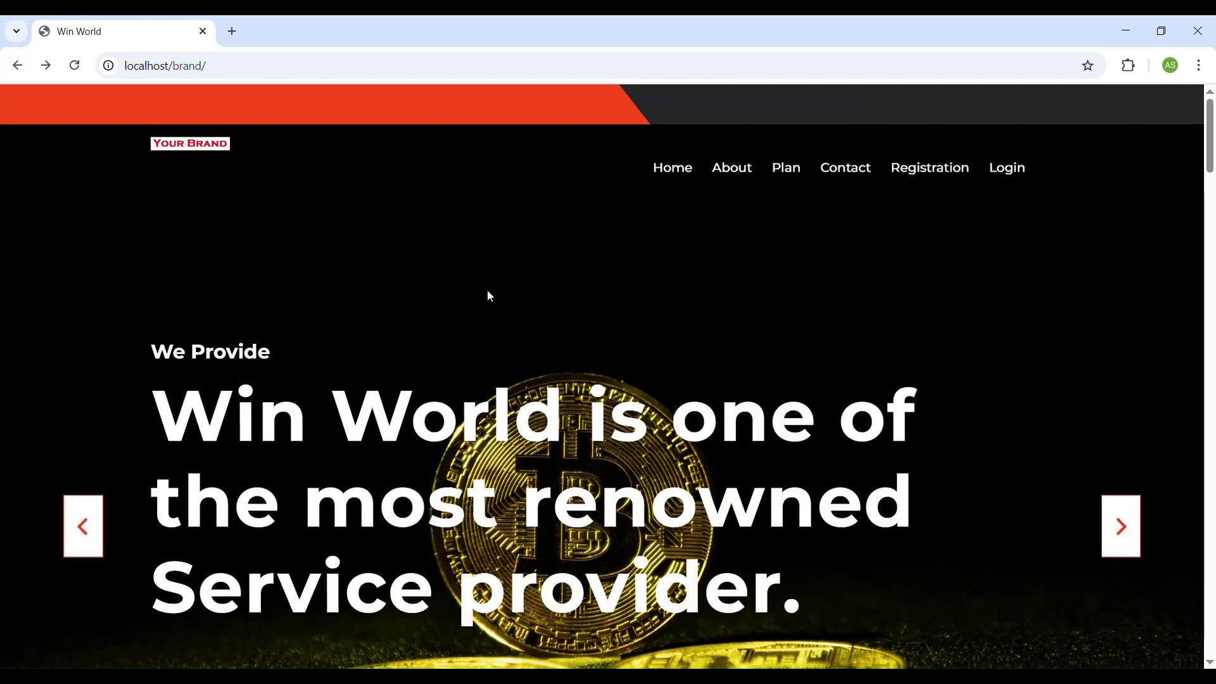
click(937, 169)
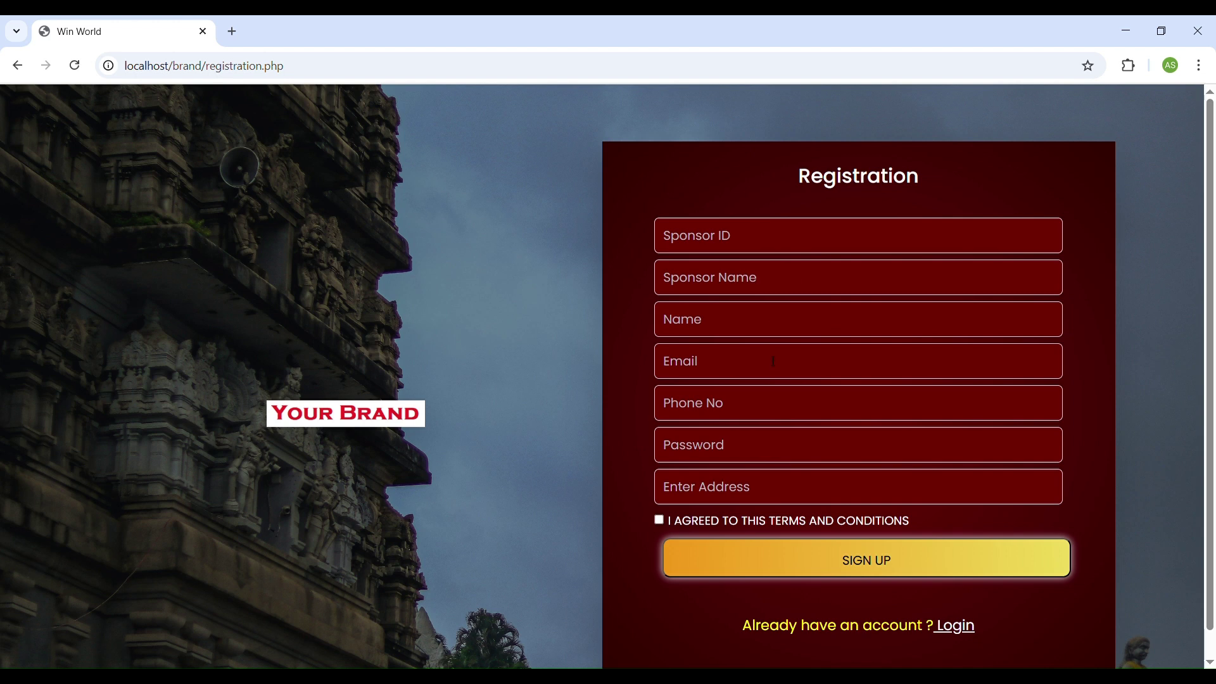
click(765, 243)
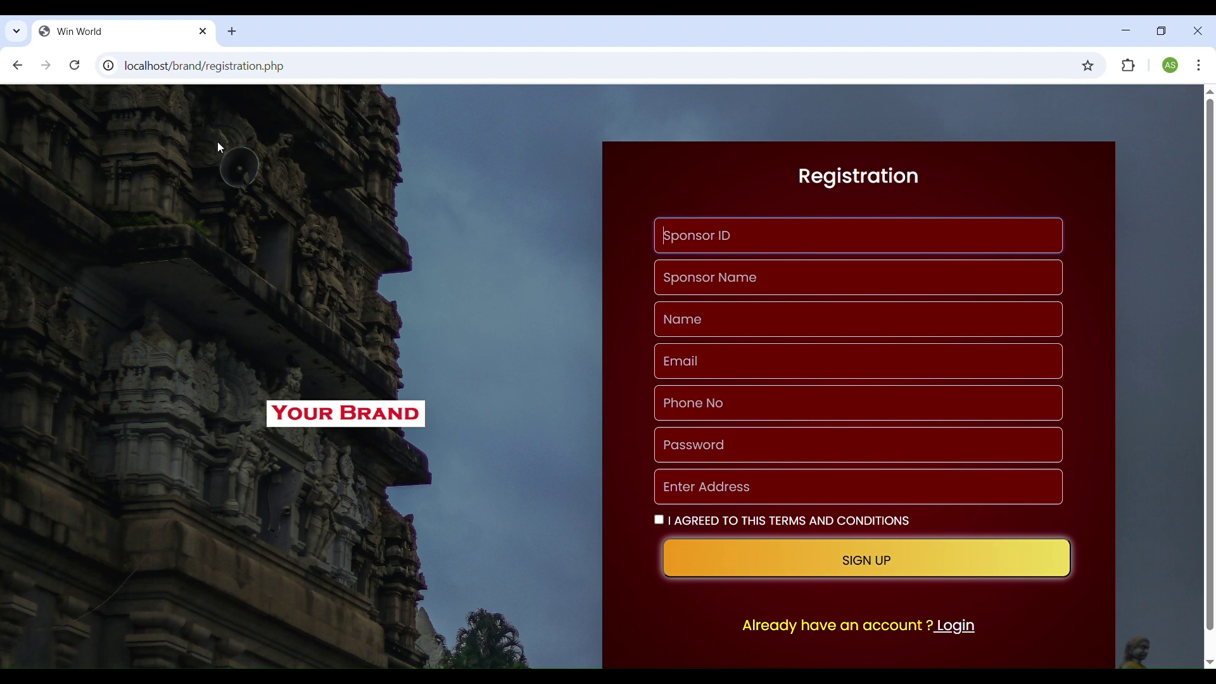
click(17, 65)
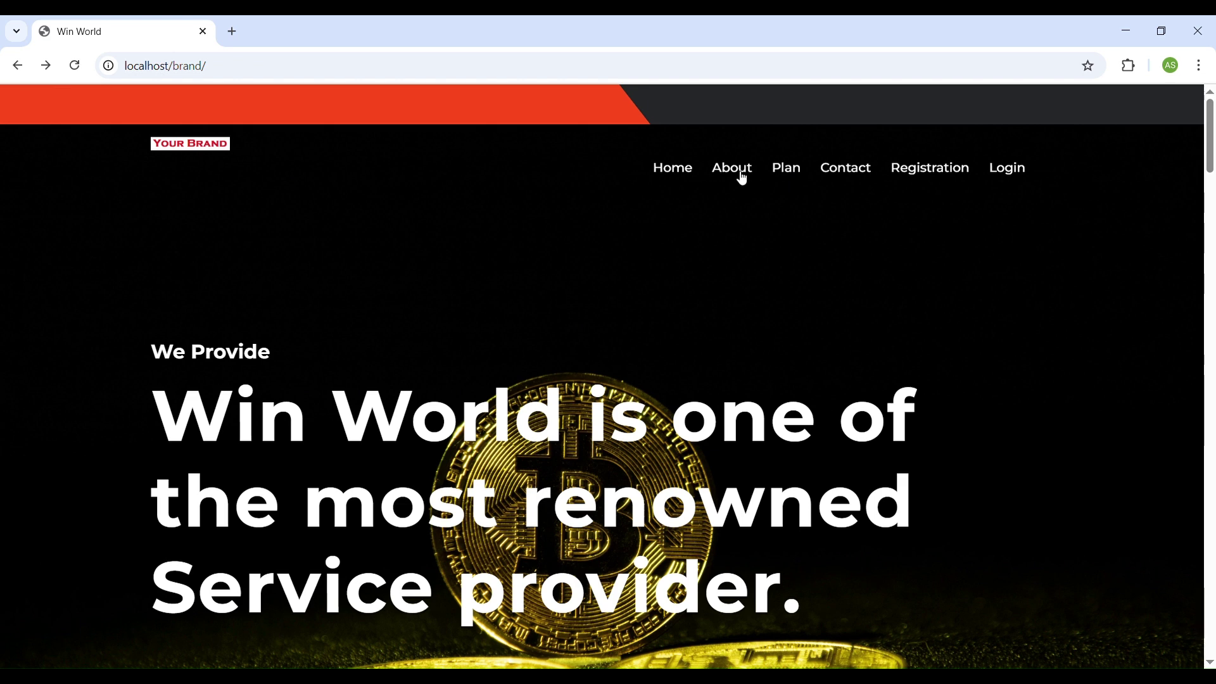
mouse_move(694, 262)
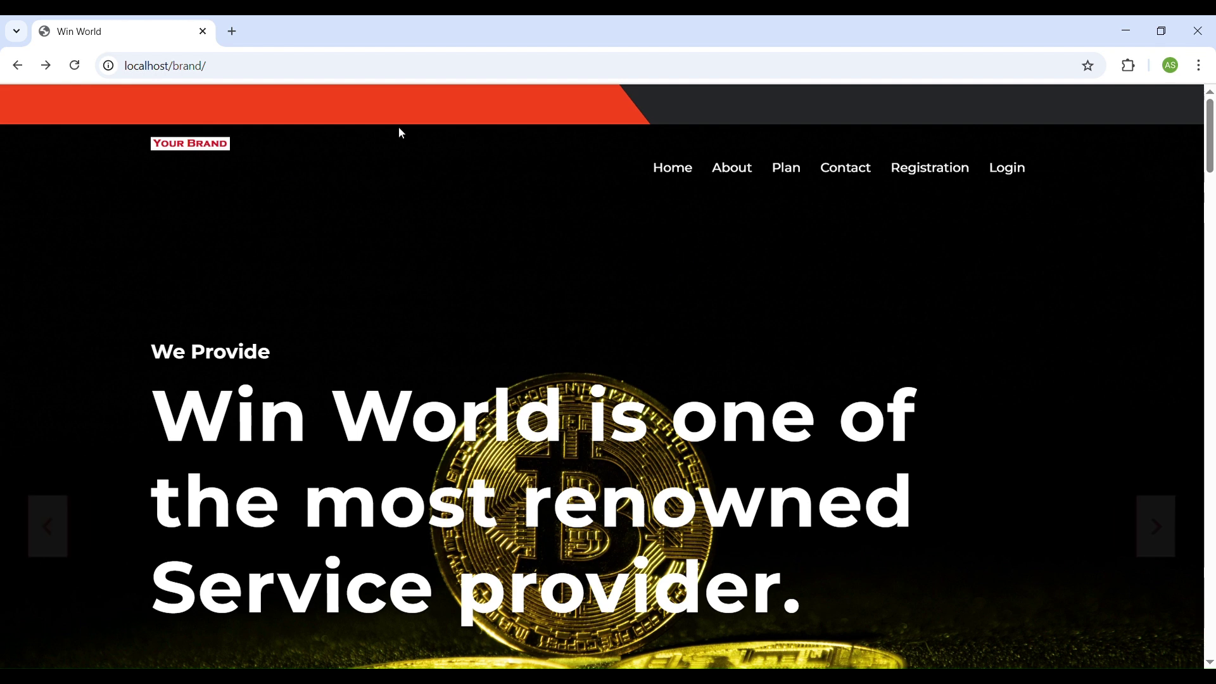
Go to the localhost/brand/administrator/ login page.
click(314, 71)
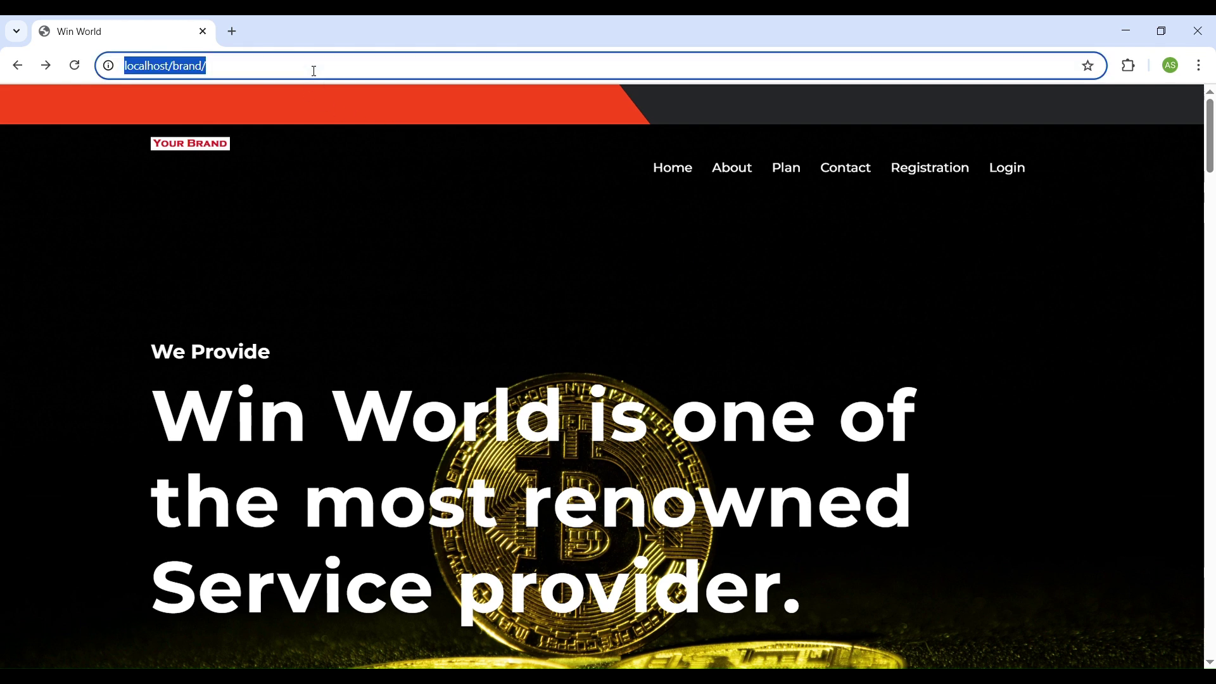
click(314, 71)
text(ad)
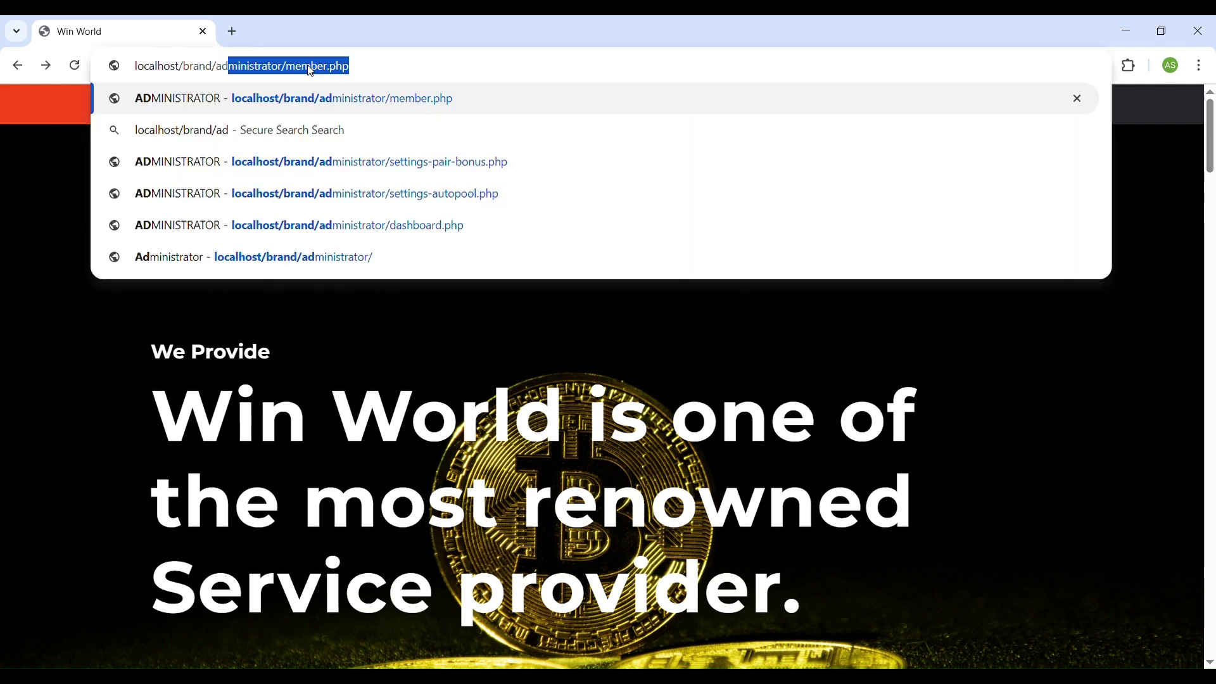
key(Right)
key(BackSpace)
key(BackSpace)
key(BackSpace)
key(BackSpace)
key(BackSpace)
key(BackSpace)
key(BackSpace)
key(BackSpace)
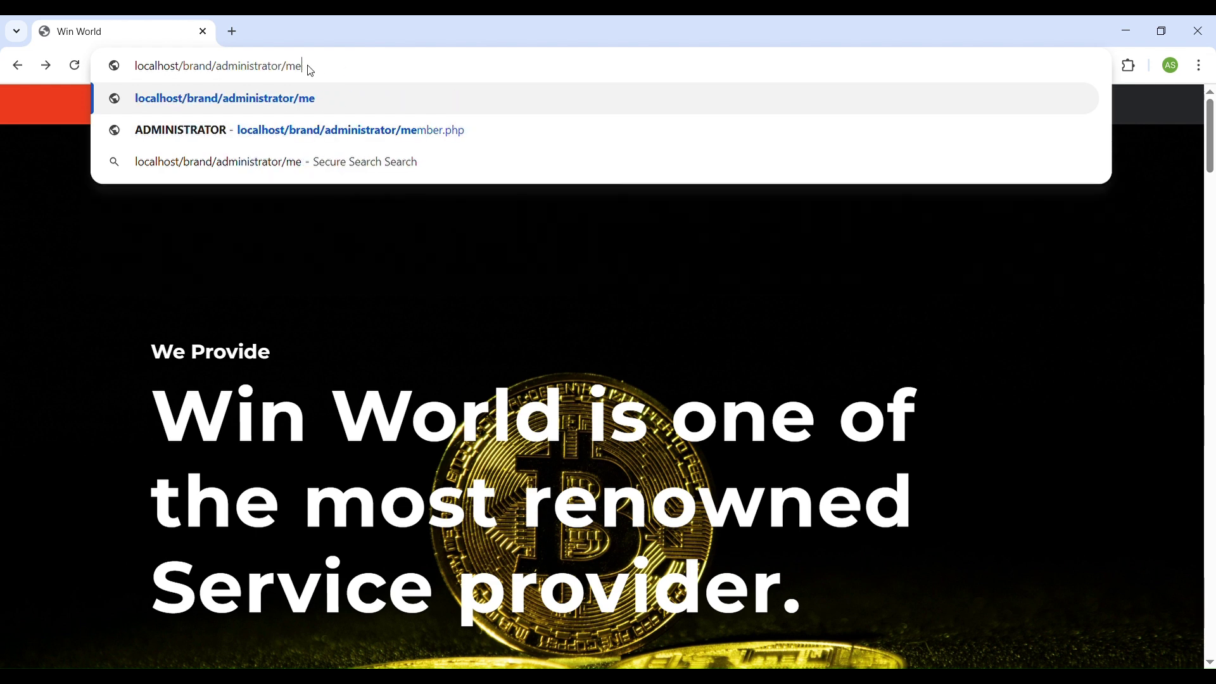
key(BackSpace)
key(BackSpace)
key(Return)
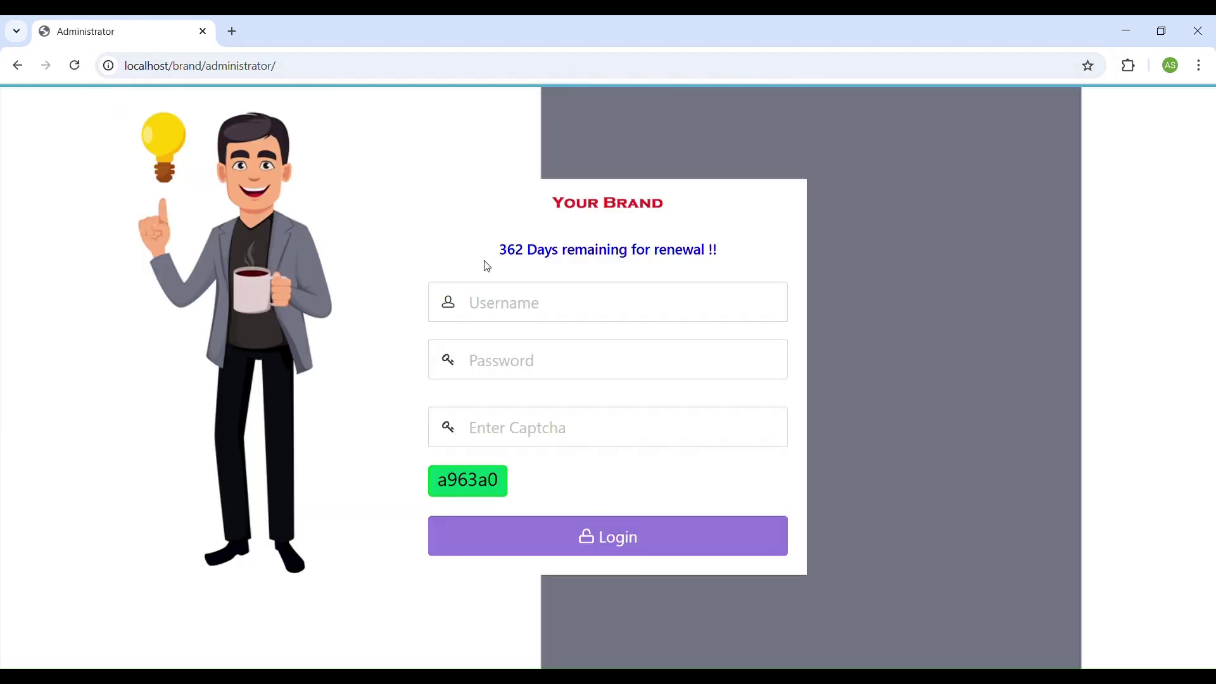
Log in with the admin username, password and the displayed captcha code.
click(519, 303)
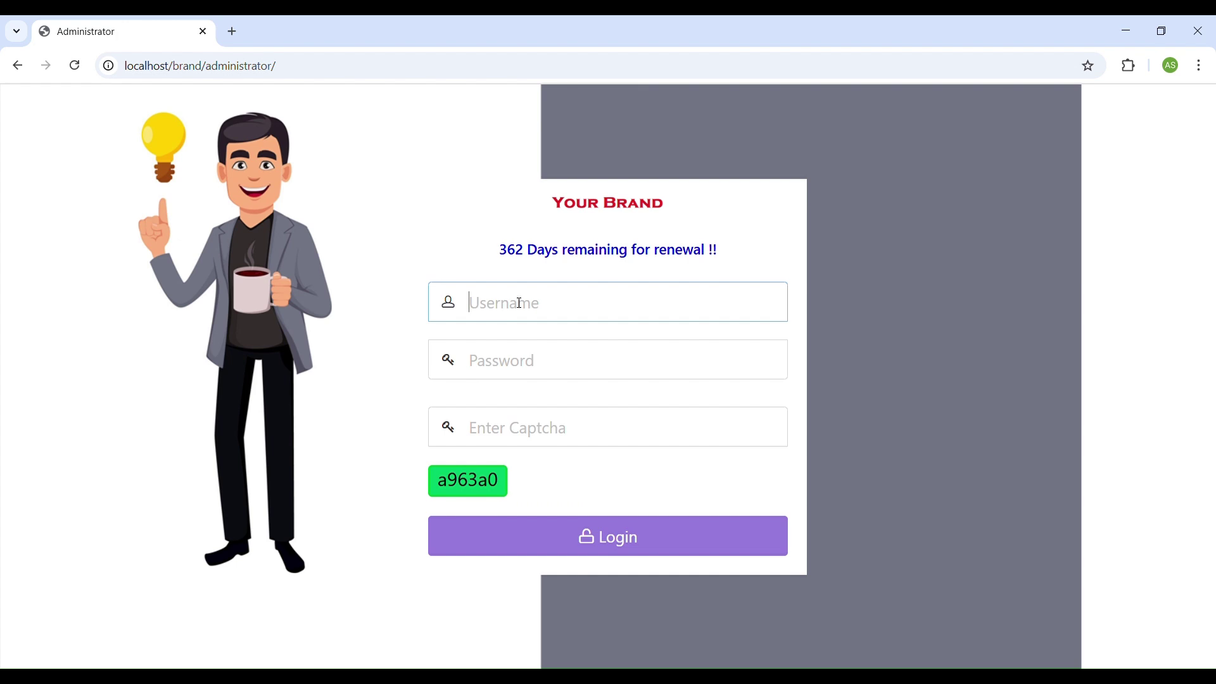
text(admin)
key(Tab)
text(admin)
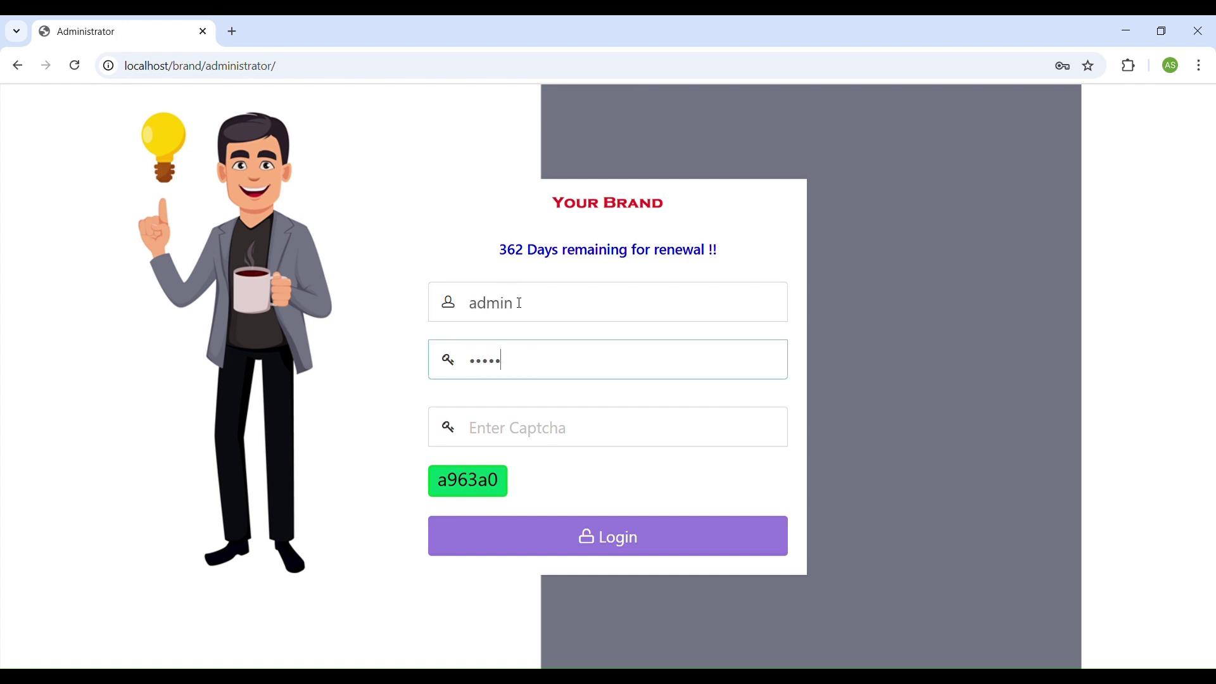
double_click(475, 482)
drag(475, 482, 494, 427)
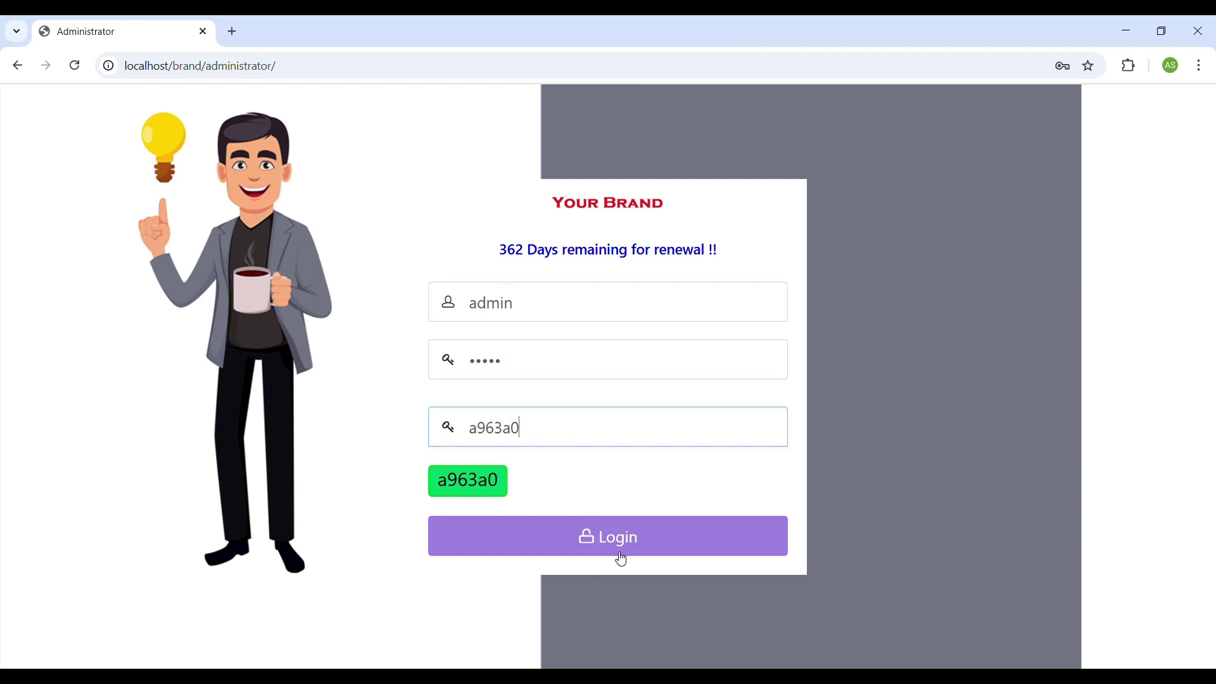
click(612, 535)
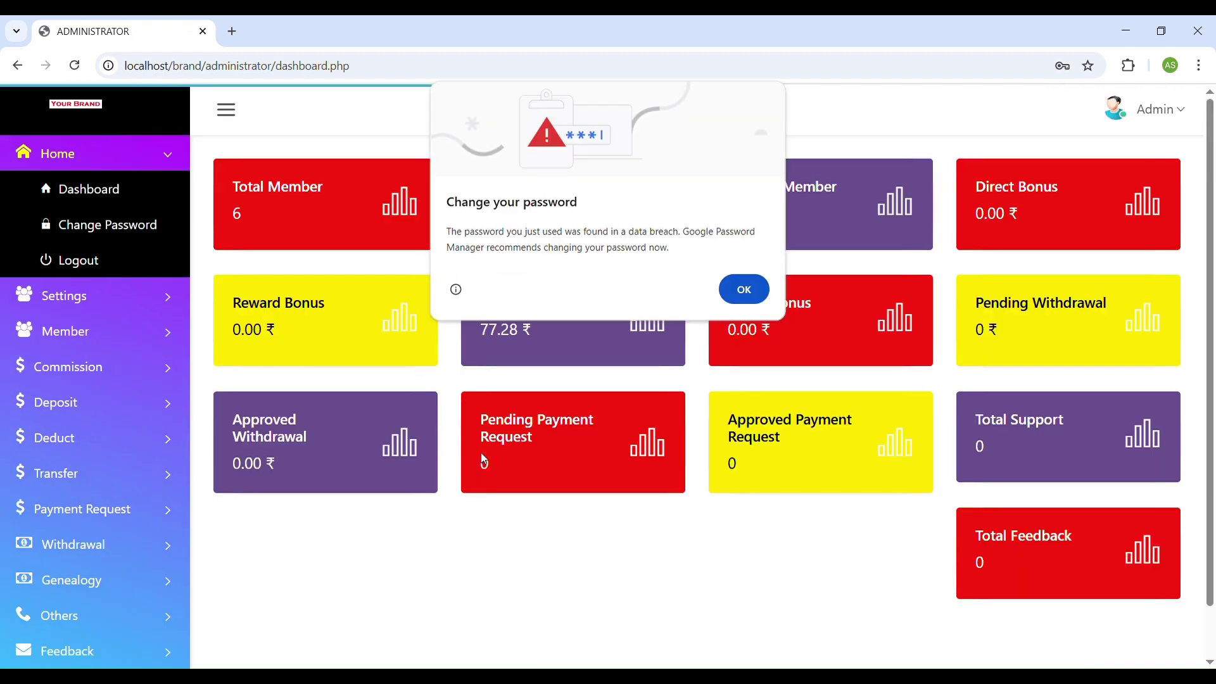
Dismiss the Chrome password alert, open Change Password, and expand the Settings menu.
click(742, 288)
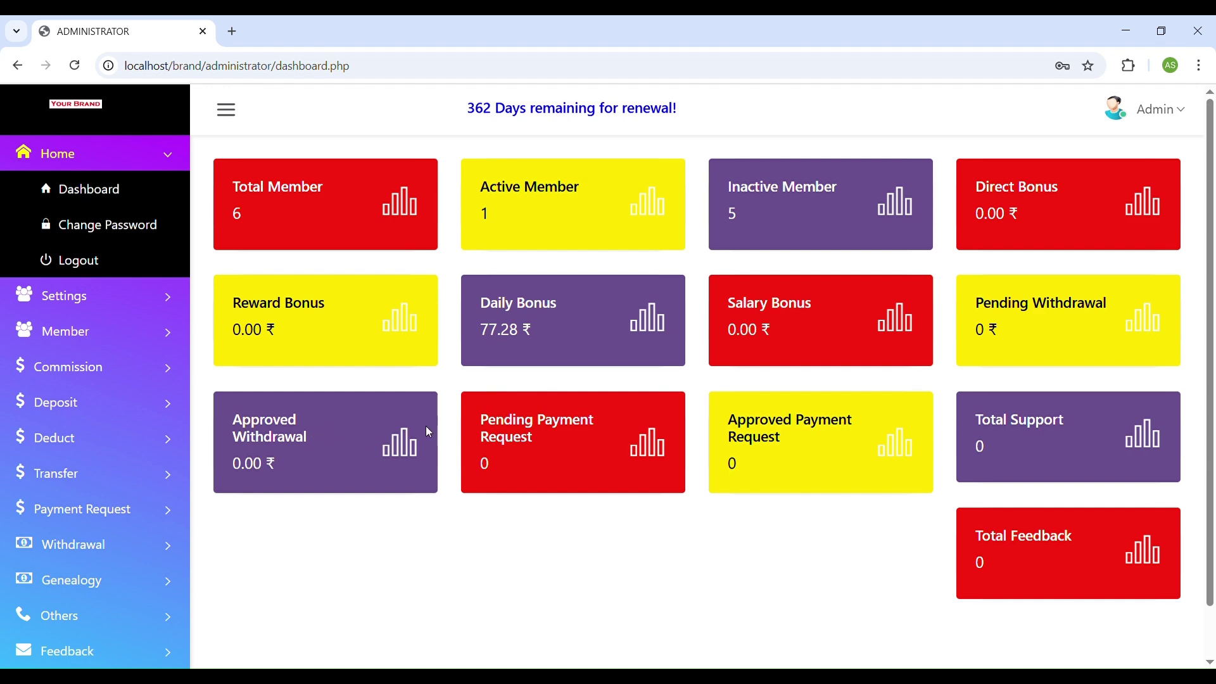
click(97, 200)
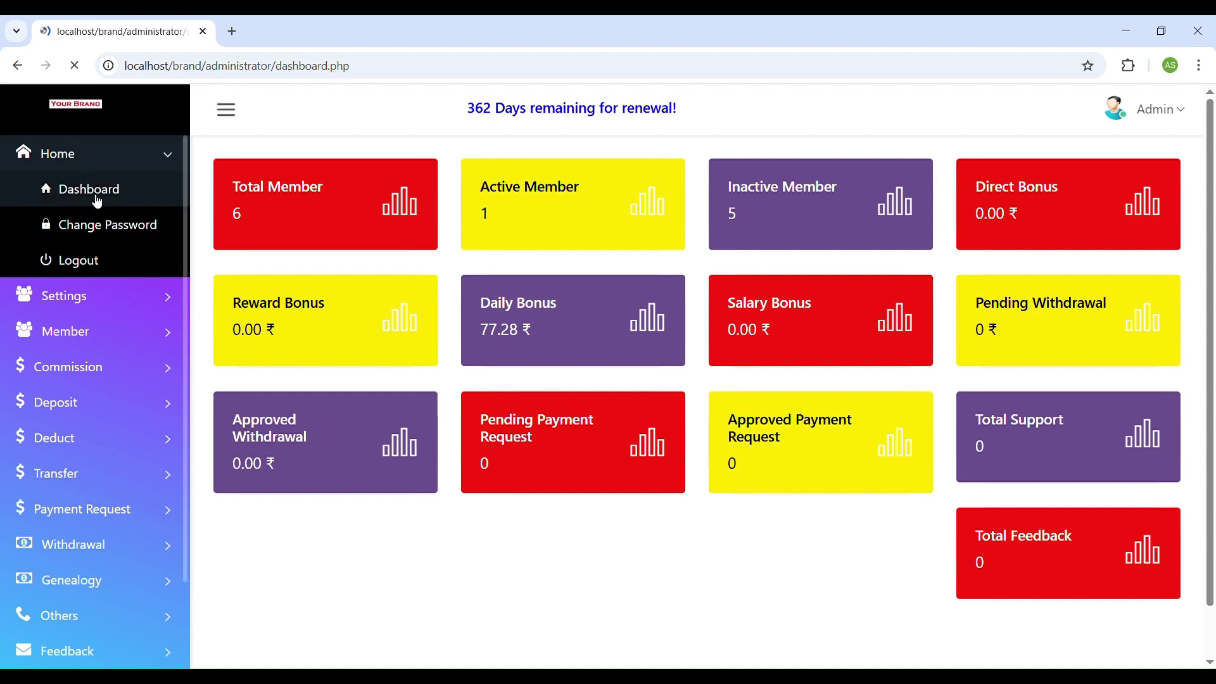
click(108, 229)
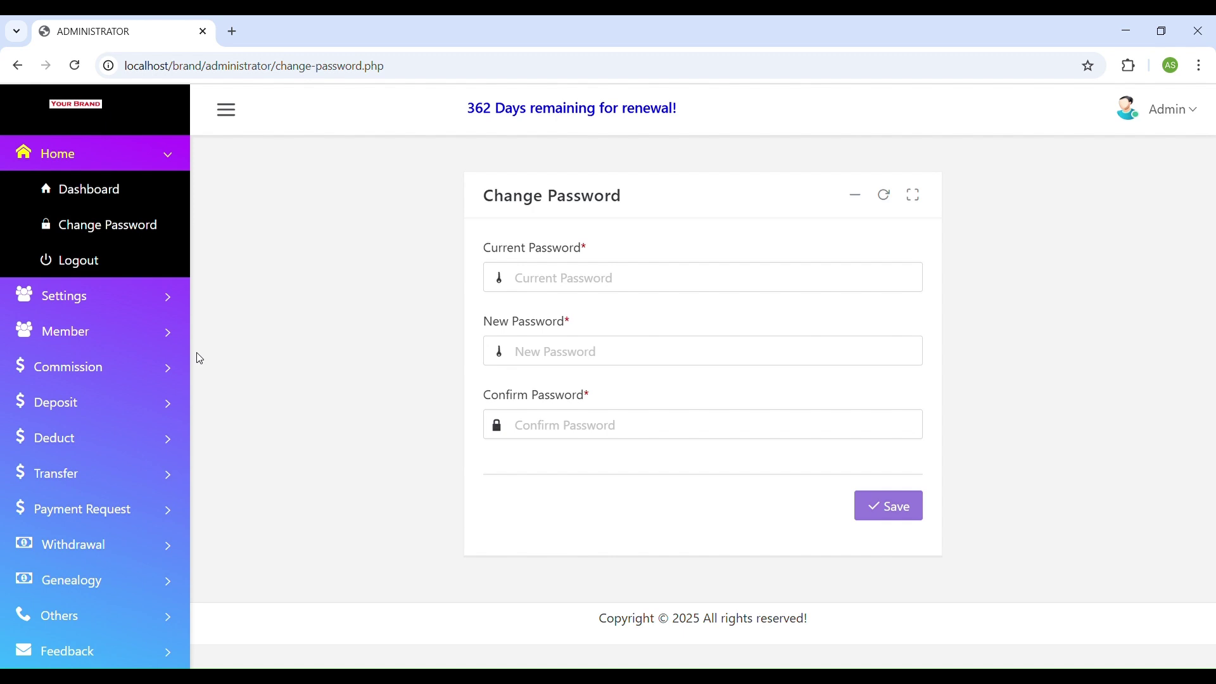
click(132, 304)
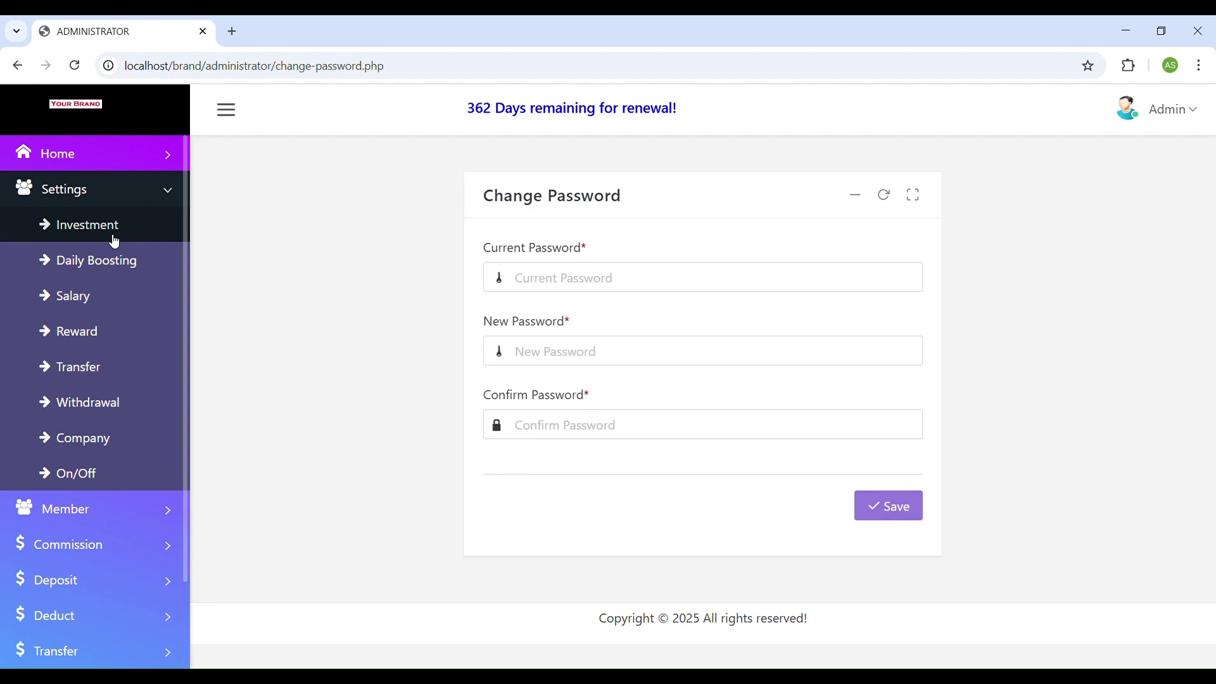
Open Investment settings and review minimum 1000.00, direct bonus 10.00, daily bonus 1.50, maximum income 300.00.
click(110, 236)
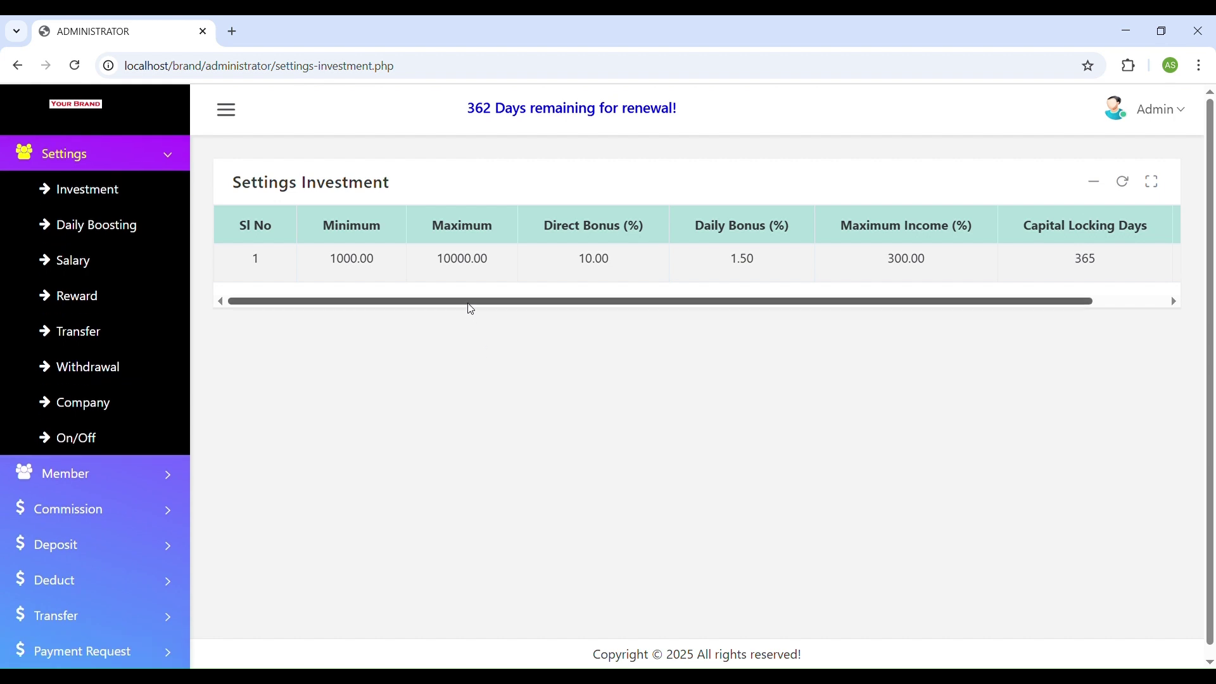
drag(471, 306, 753, 318)
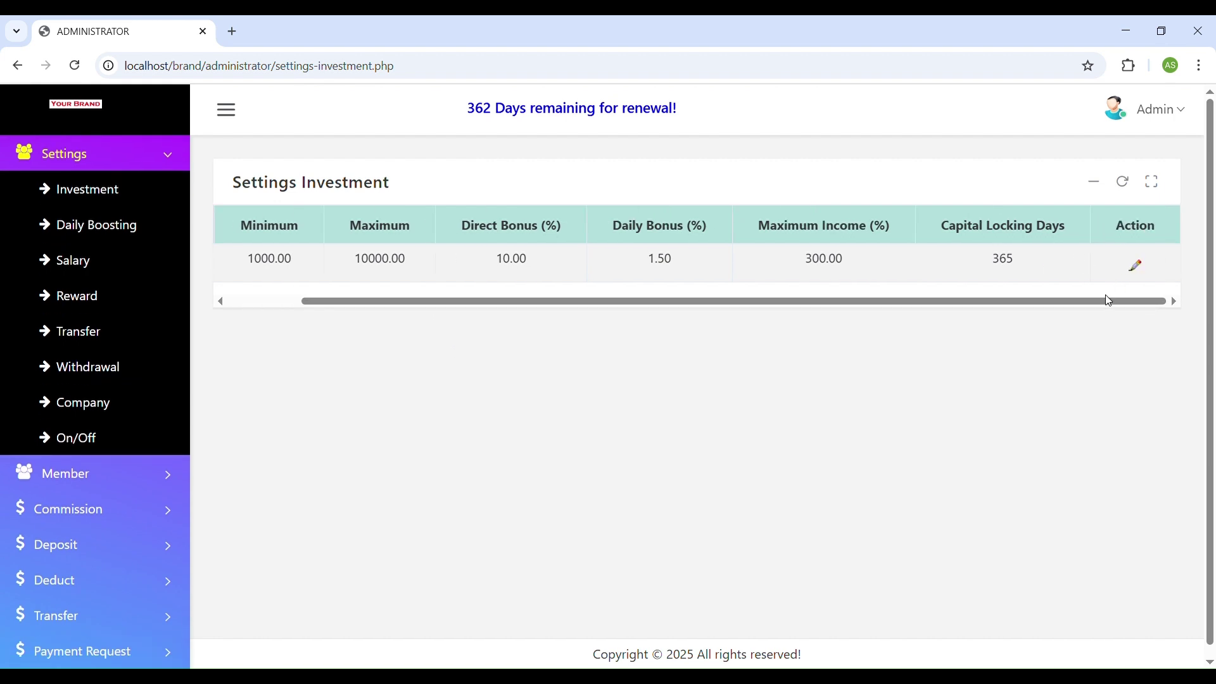
drag(1099, 307, 546, 288)
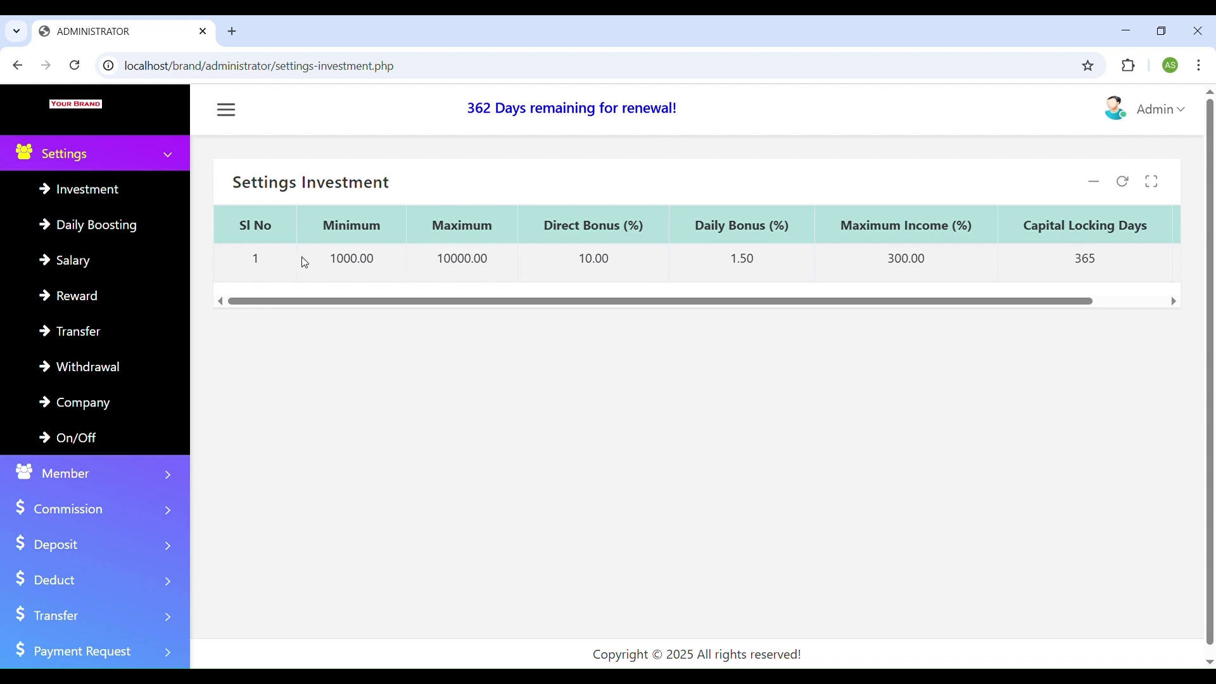
drag(304, 261, 502, 270)
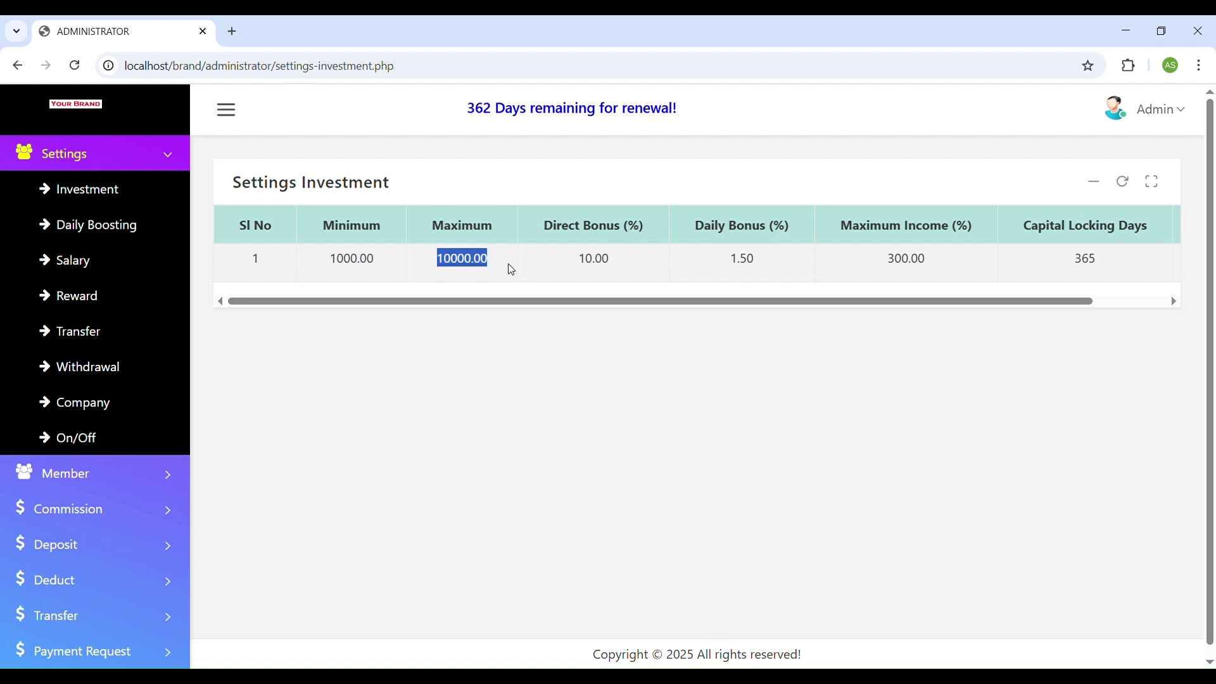
drag(576, 268, 626, 274)
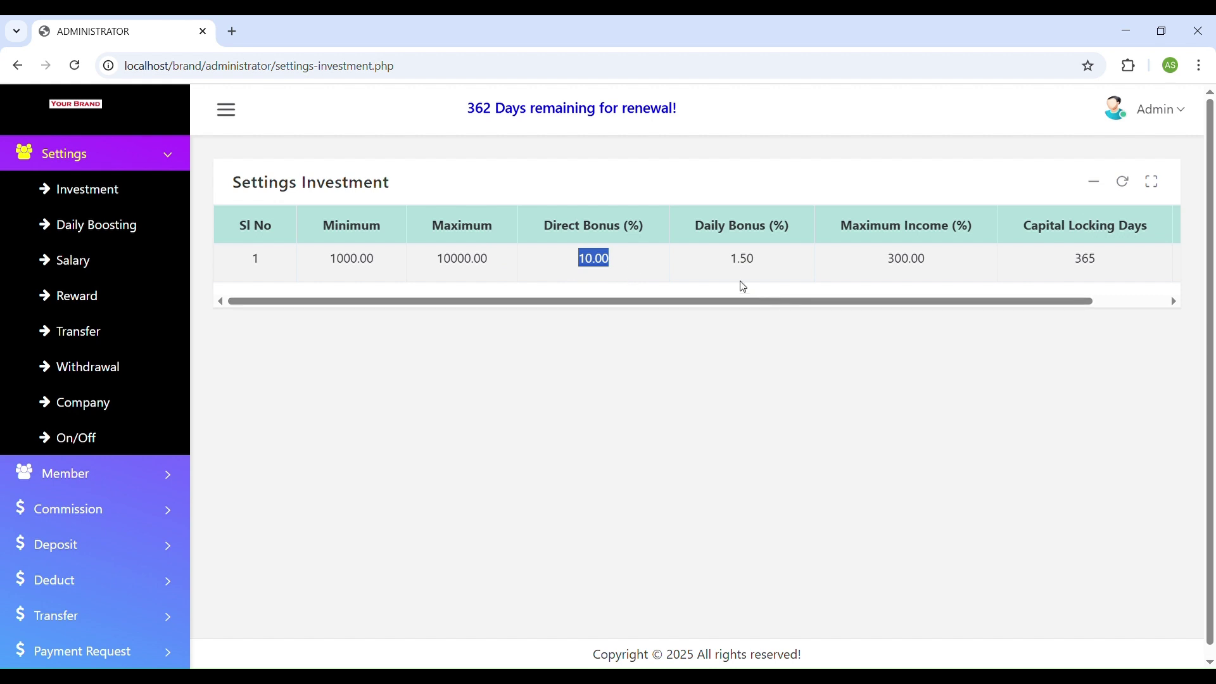
drag(728, 261, 758, 264)
drag(878, 267, 948, 266)
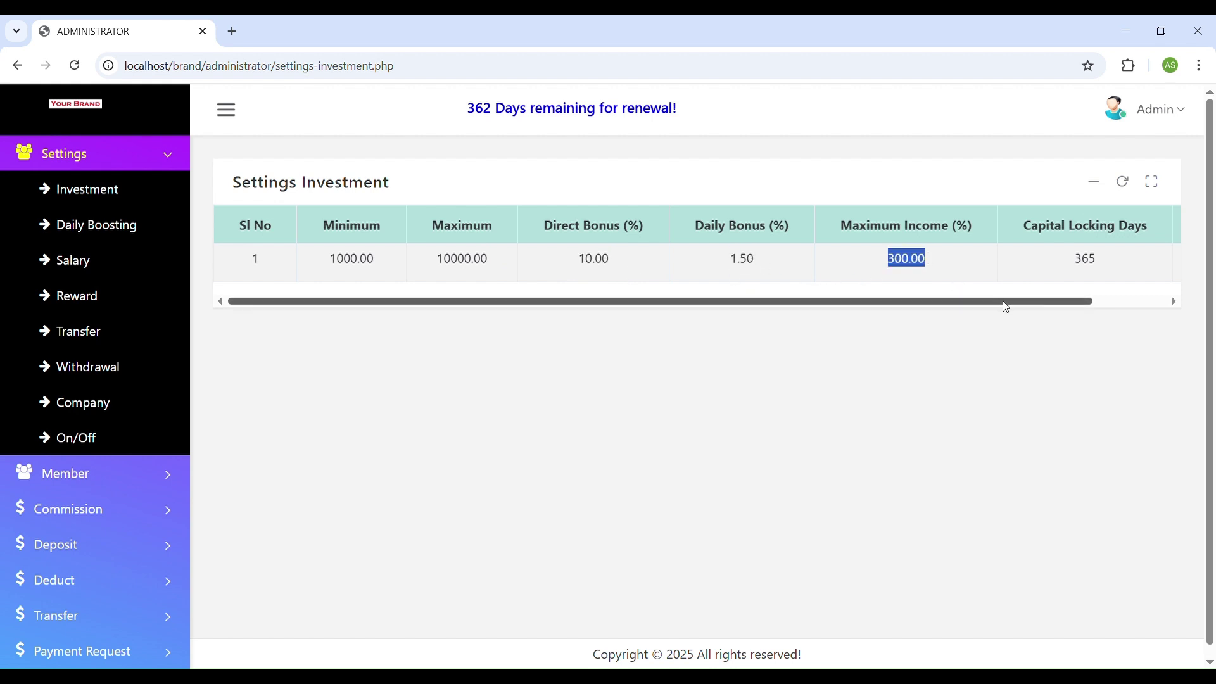
drag(1005, 303, 1066, 293)
drag(991, 263, 1018, 267)
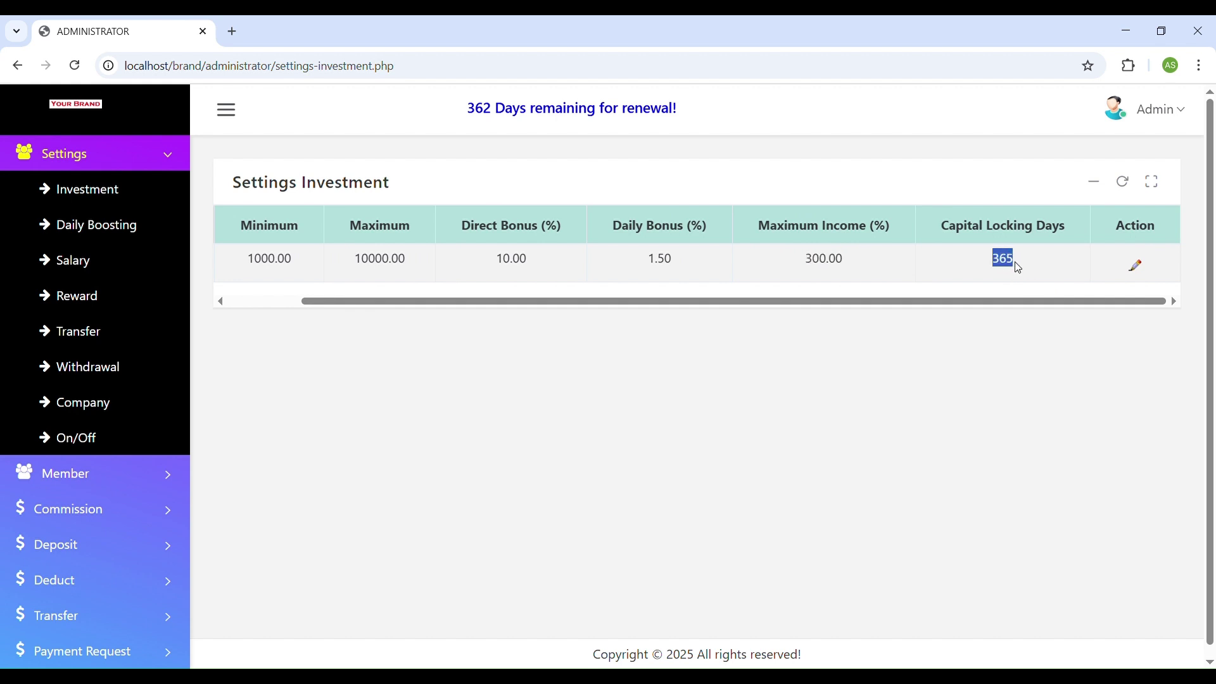
Change the investment plan to maximum 100000 and daily bonus 2, save, and verify 2.00.
click(1137, 266)
click(678, 166)
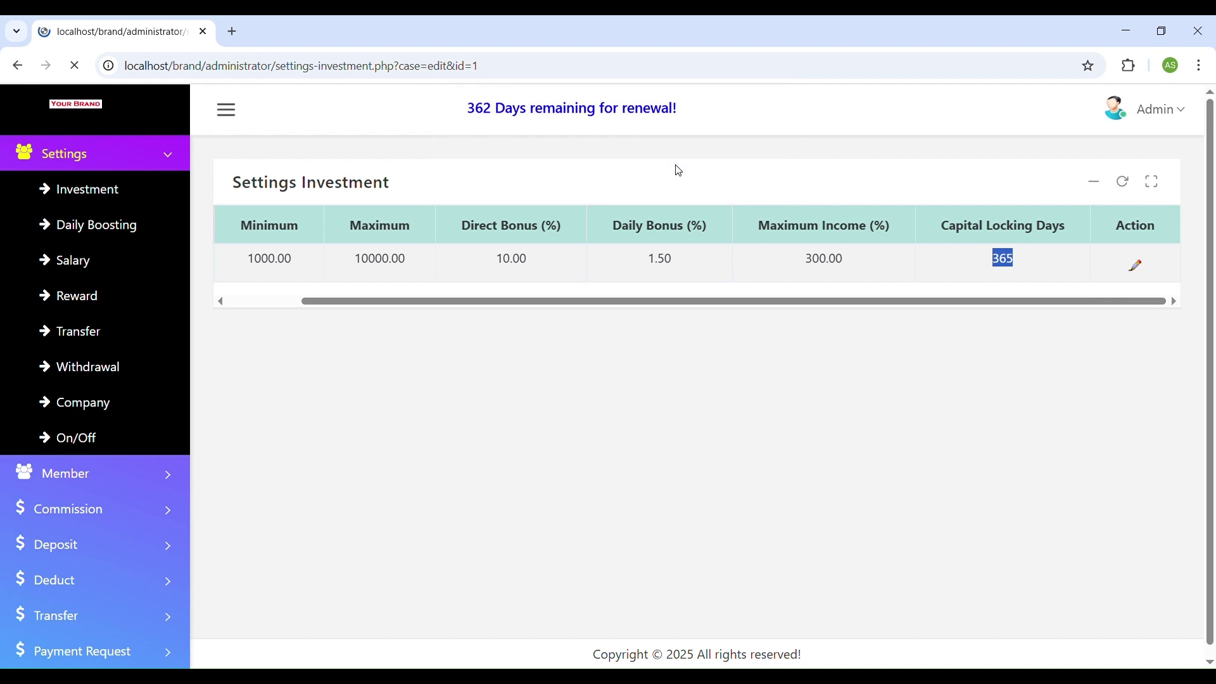
double_click(590, 344)
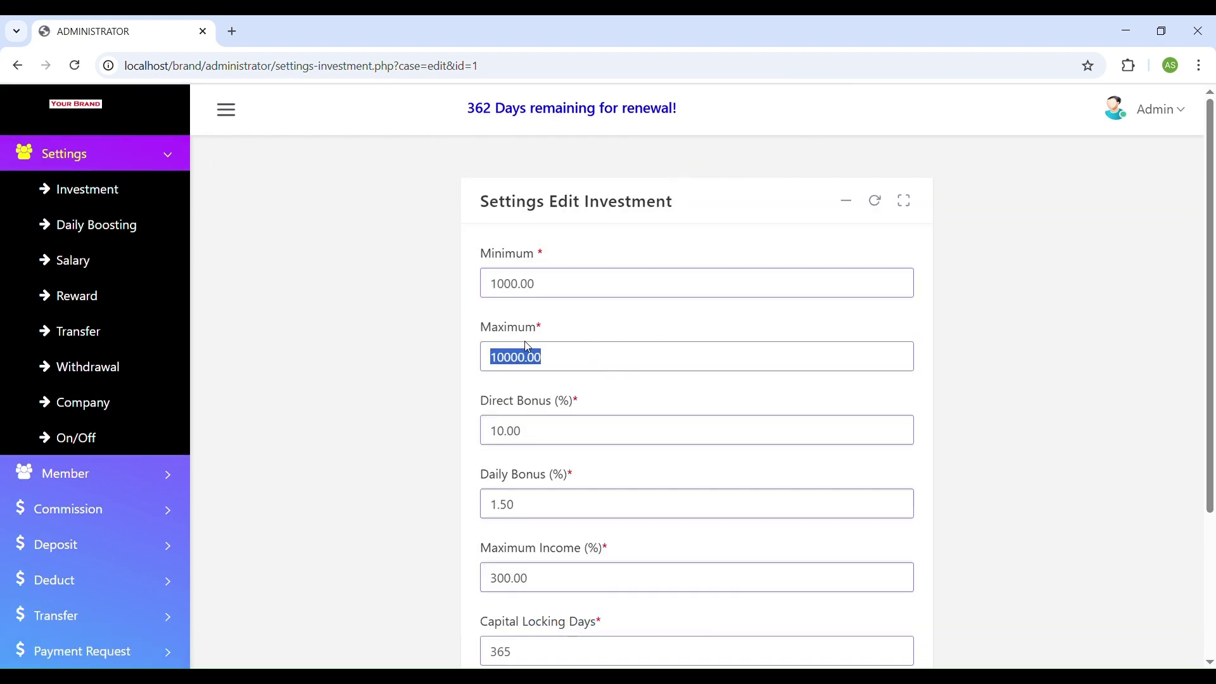
text(100000)
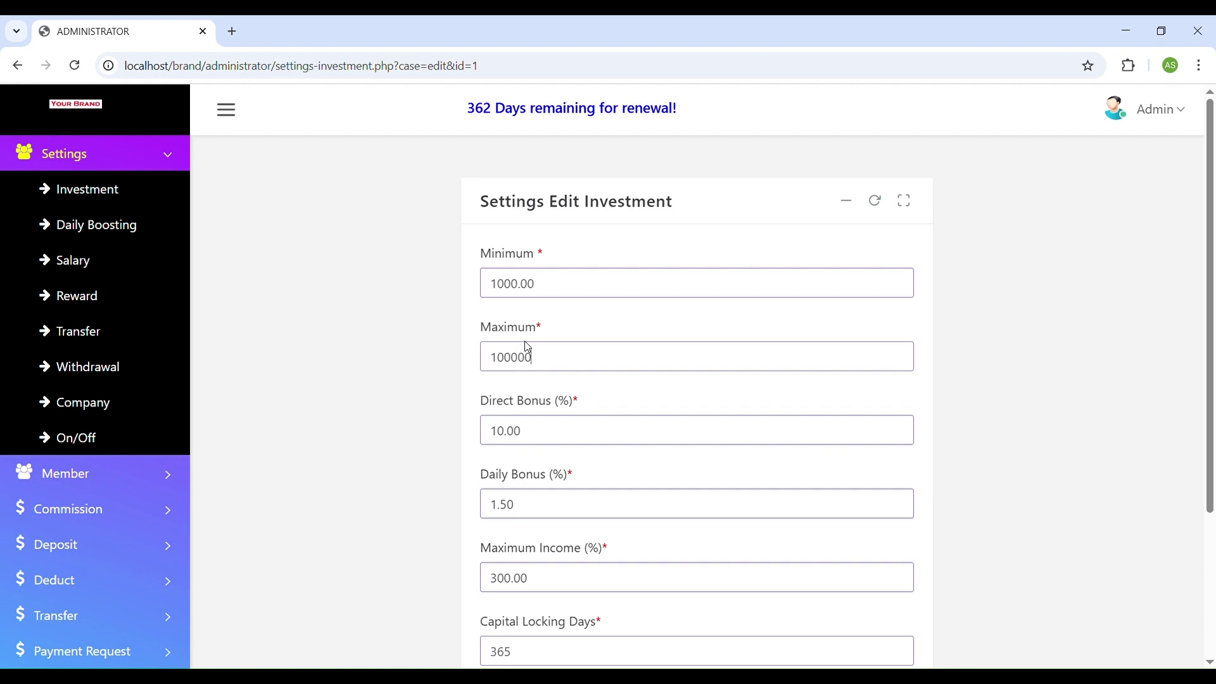
double_click(553, 437)
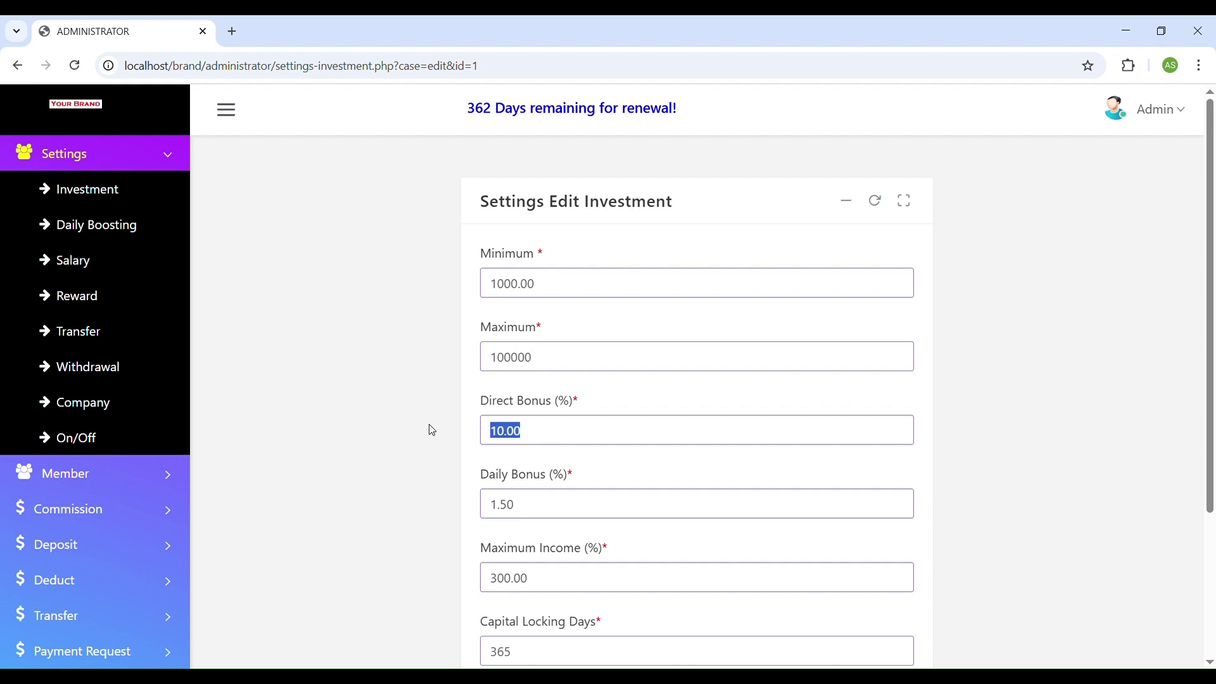
click(545, 513)
key(ctrl+a)
text(2)
scroll(361, 441, down, 3)
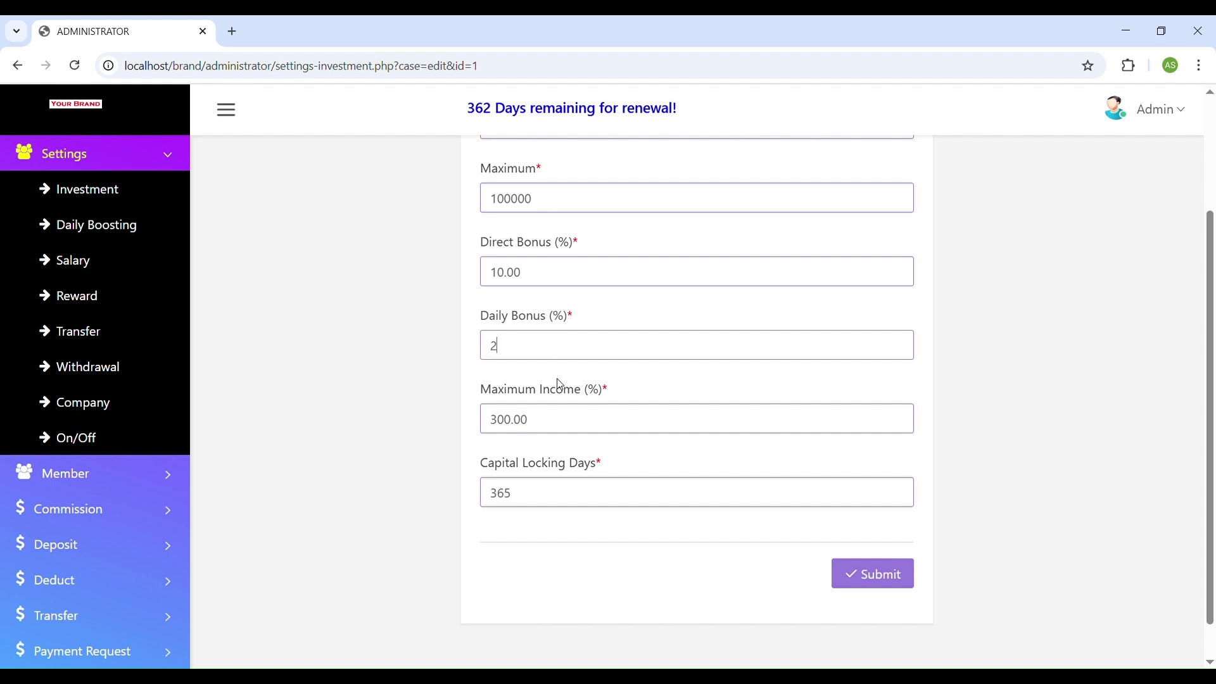
click(862, 573)
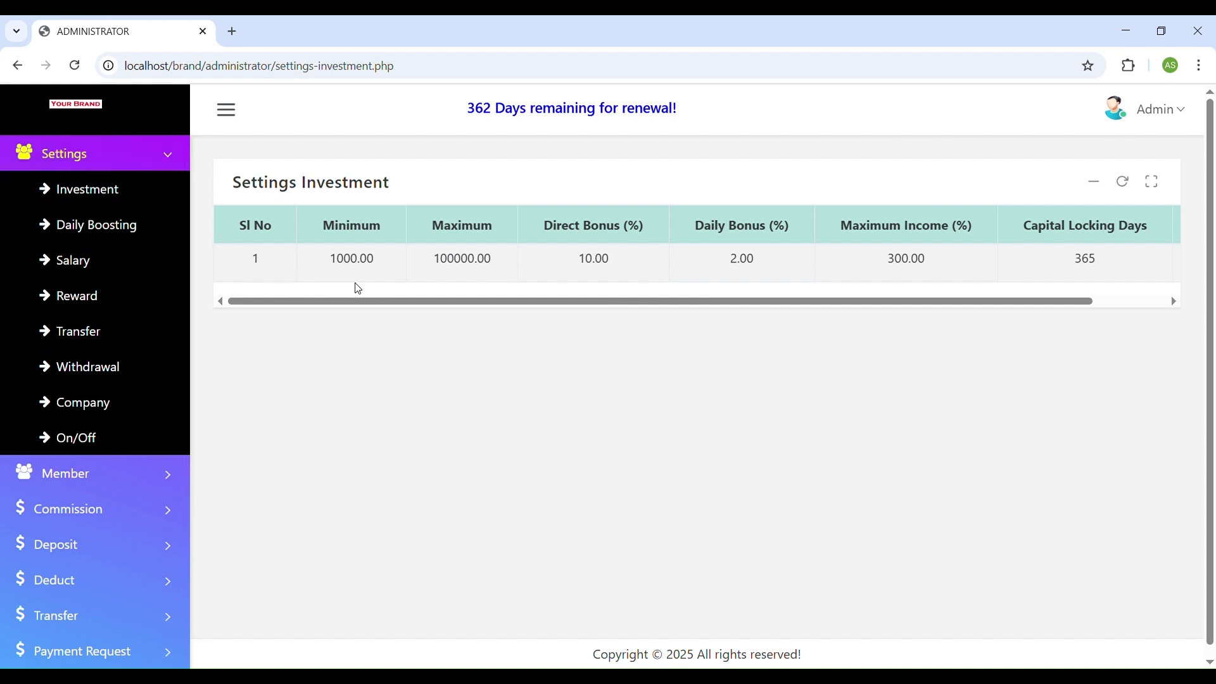
drag(337, 265, 402, 258)
drag(707, 265, 767, 263)
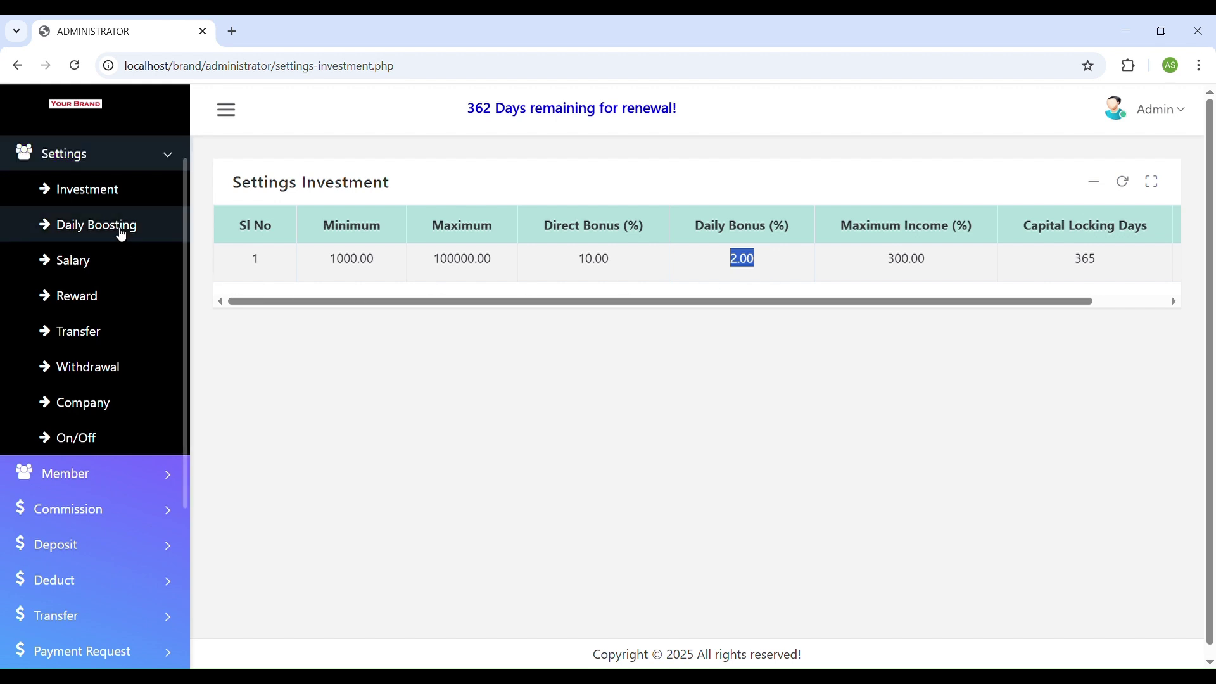
Open Daily Boosting and review rates: 5 directs 4.00, 10 directs 5.00, 15 directs 6.00.
click(122, 232)
drag(524, 318, 544, 323)
double_click(532, 353)
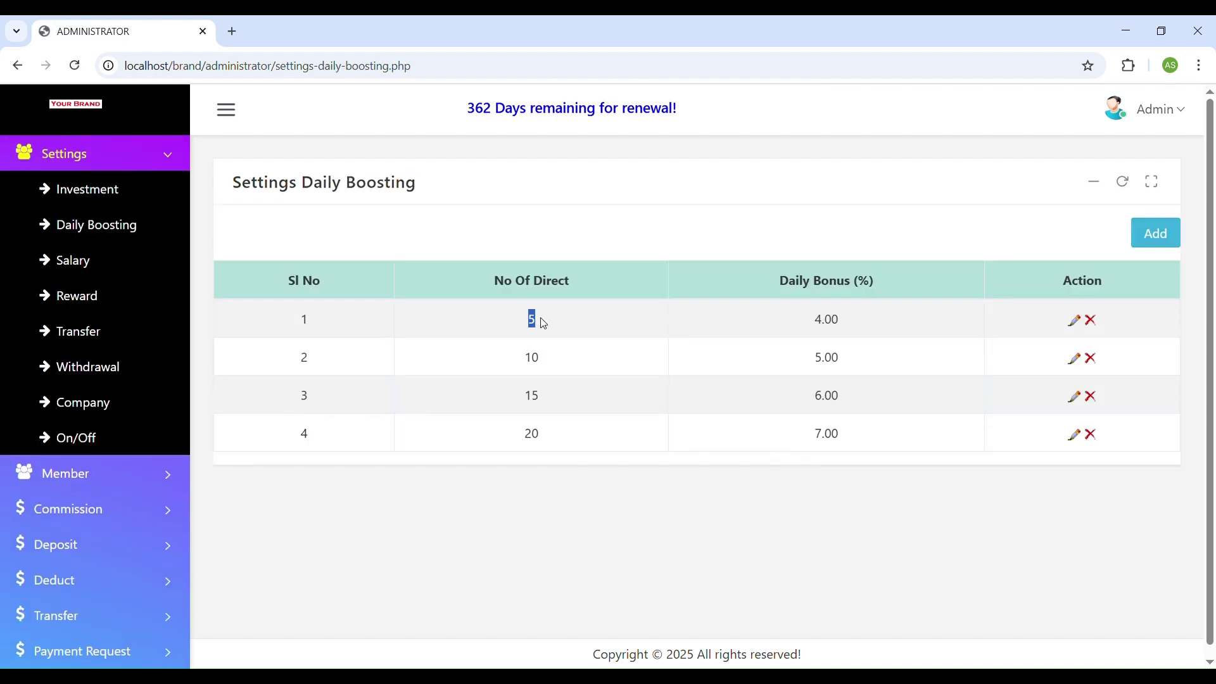
drag(812, 319, 850, 326)
drag(513, 355, 551, 359)
drag(807, 357, 853, 368)
drag(516, 394, 659, 409)
drag(771, 402, 855, 413)
Open the salary settings table and review the Developer rank's level counts.
click(94, 271)
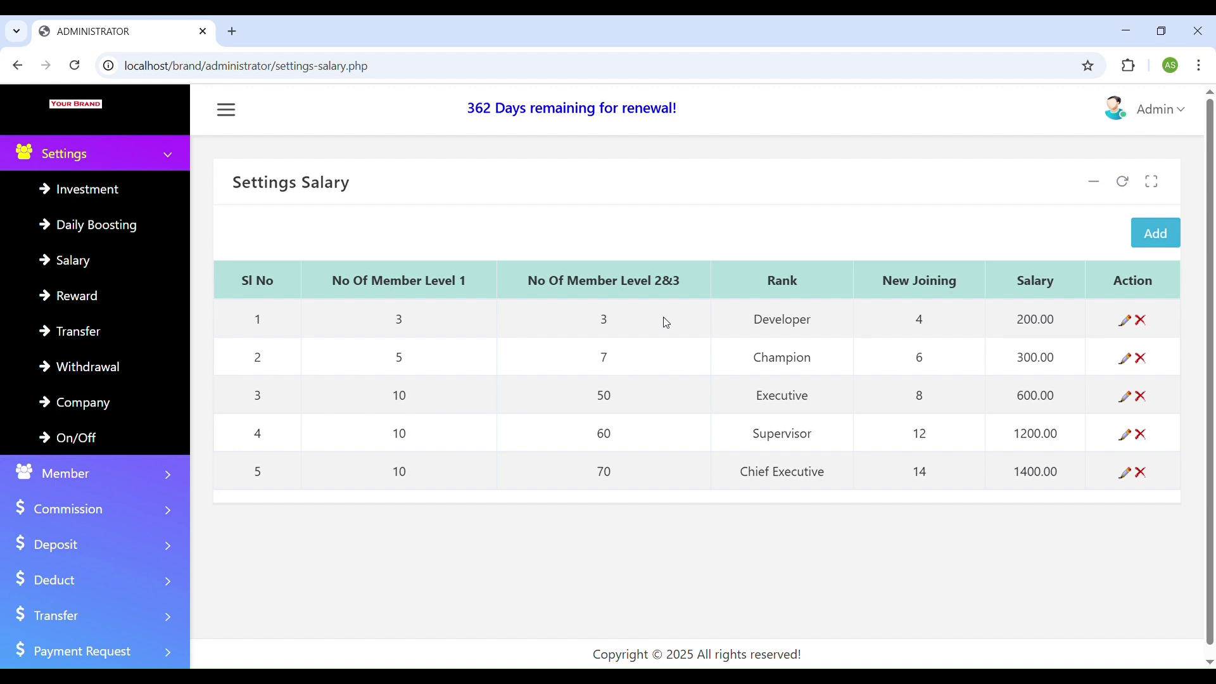
double_click(401, 321)
double_click(602, 321)
double_click(803, 324)
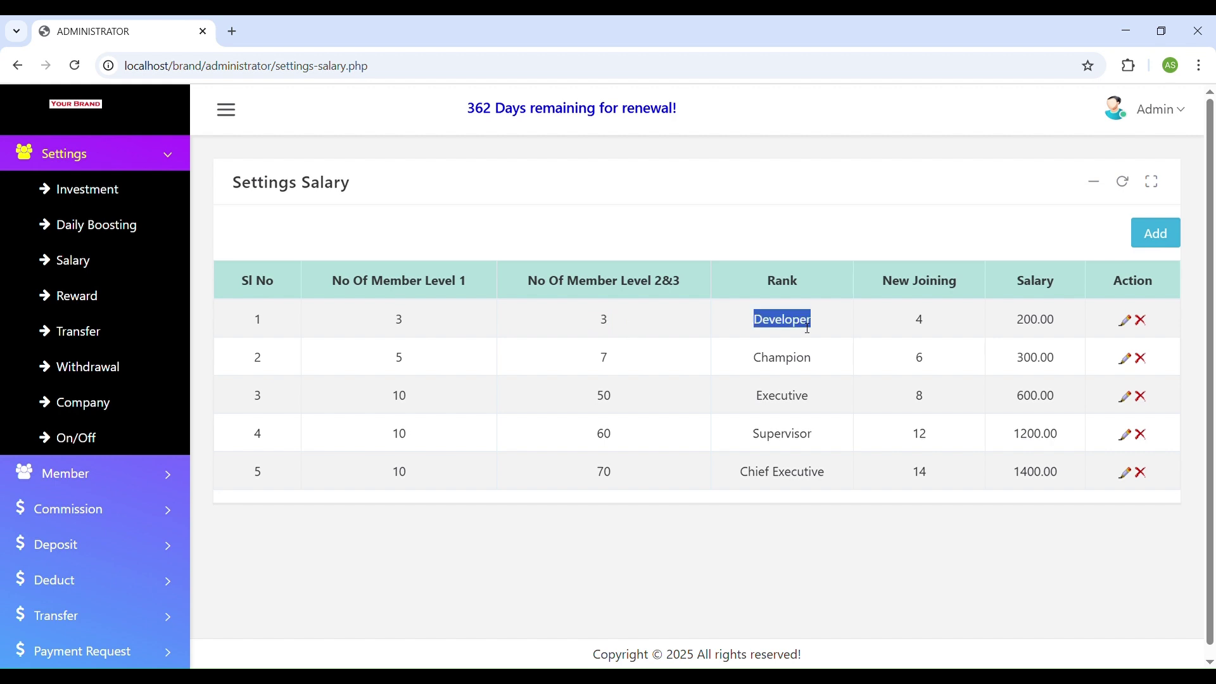
Edit the Developer row to Level 1 = 10 and Level 2&3 = 50, and save.
click(1124, 320)
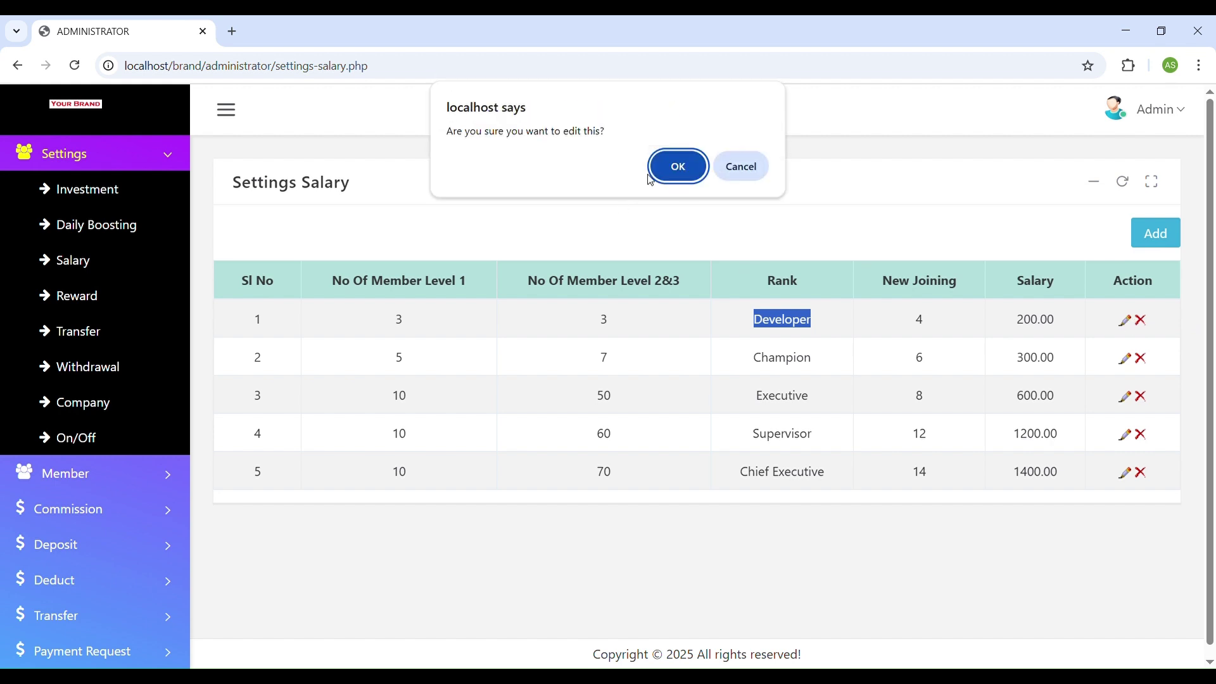
click(666, 166)
drag(540, 291, 420, 276)
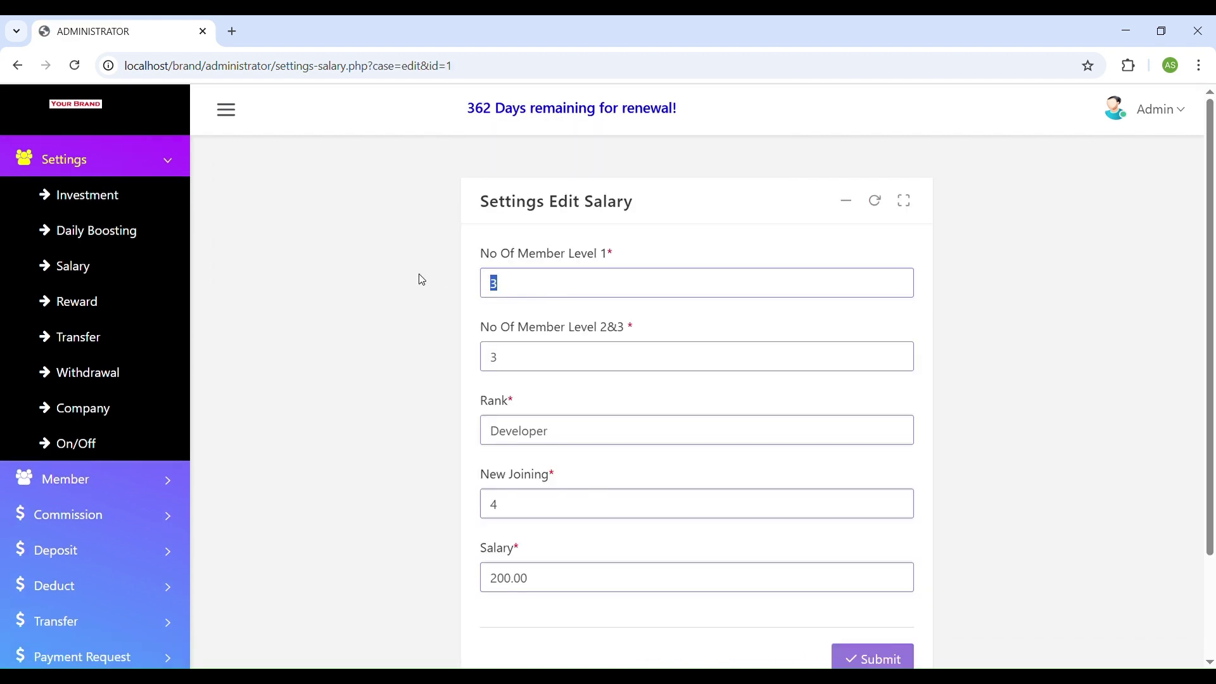
text(10)
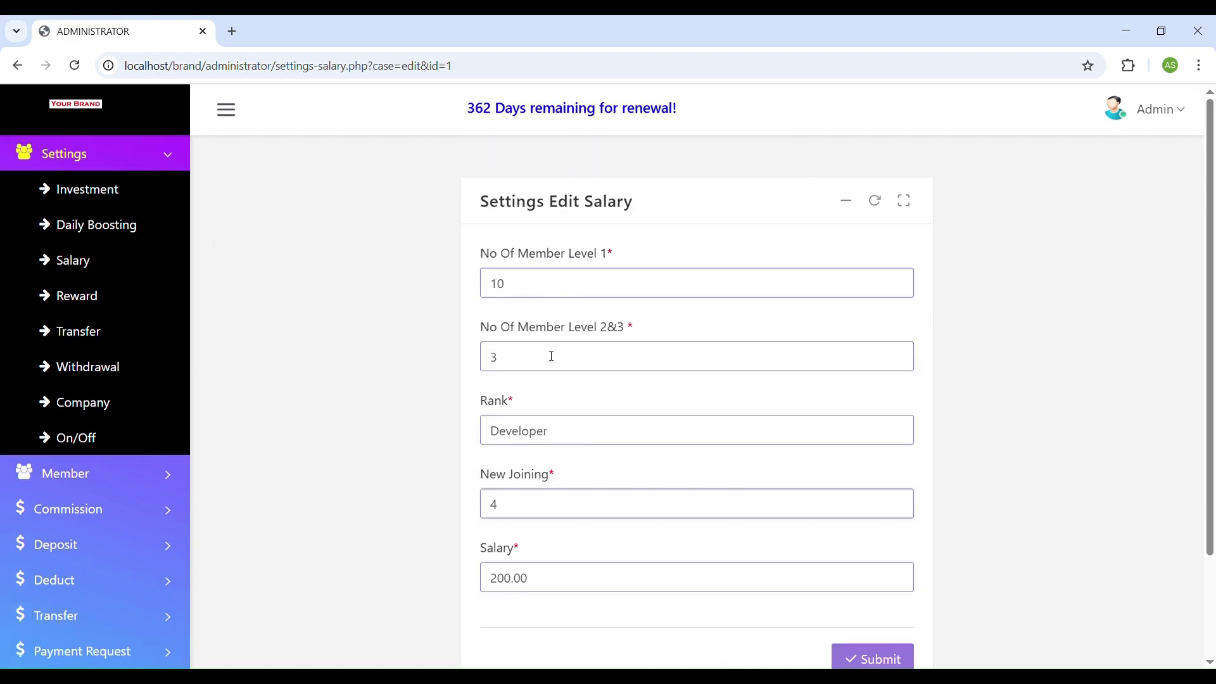
drag(550, 356, 444, 366)
text(50)
drag(541, 434, 407, 430)
scroll(948, 600, down, 2)
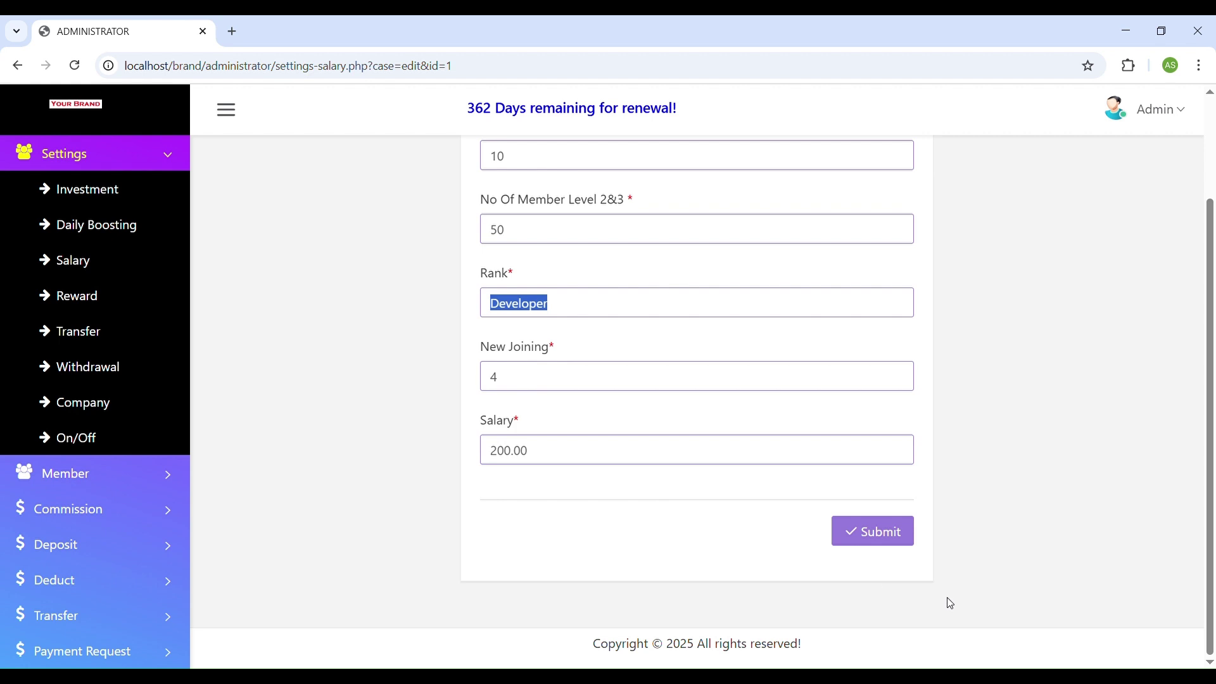
click(907, 535)
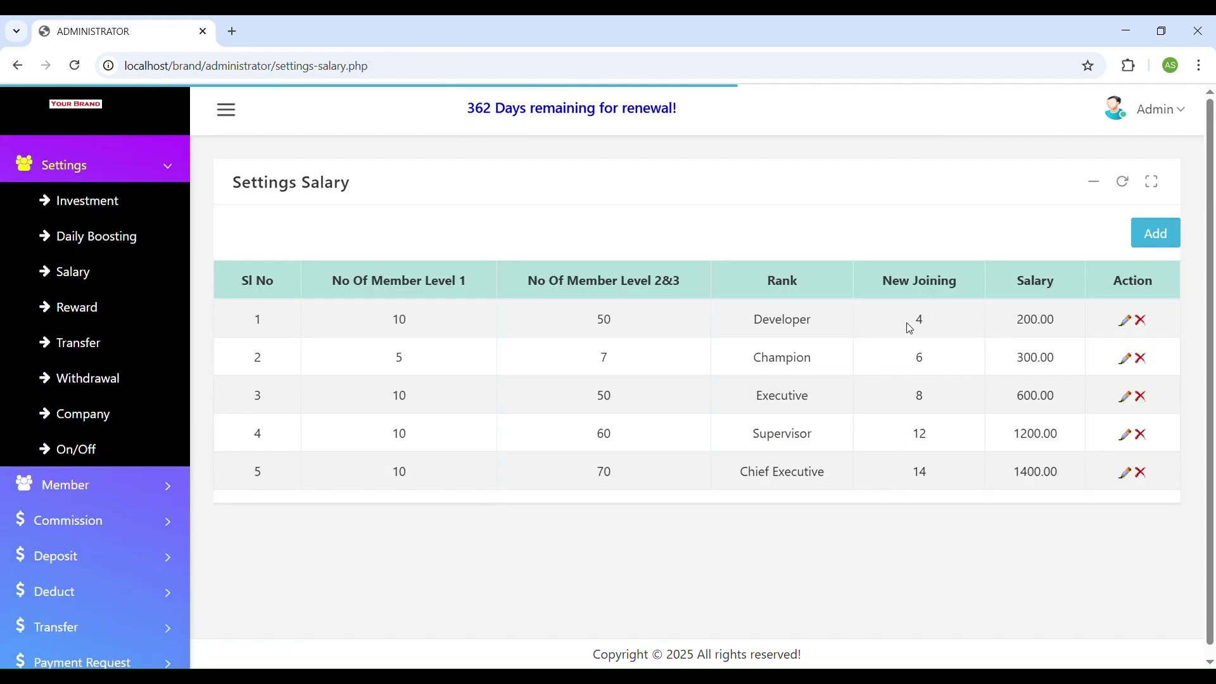
drag(910, 326, 933, 324)
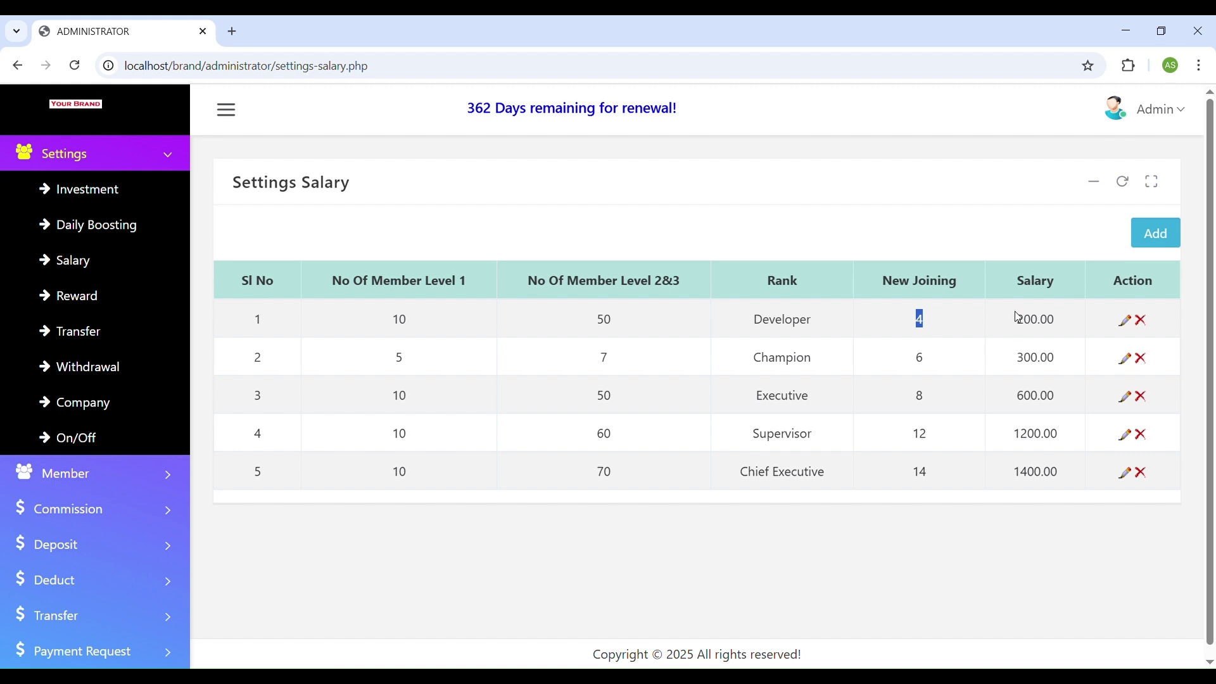
Edit the Champion row to Level 1 = 10 and Level 2&3 = 100, and save.
click(1125, 359)
click(678, 158)
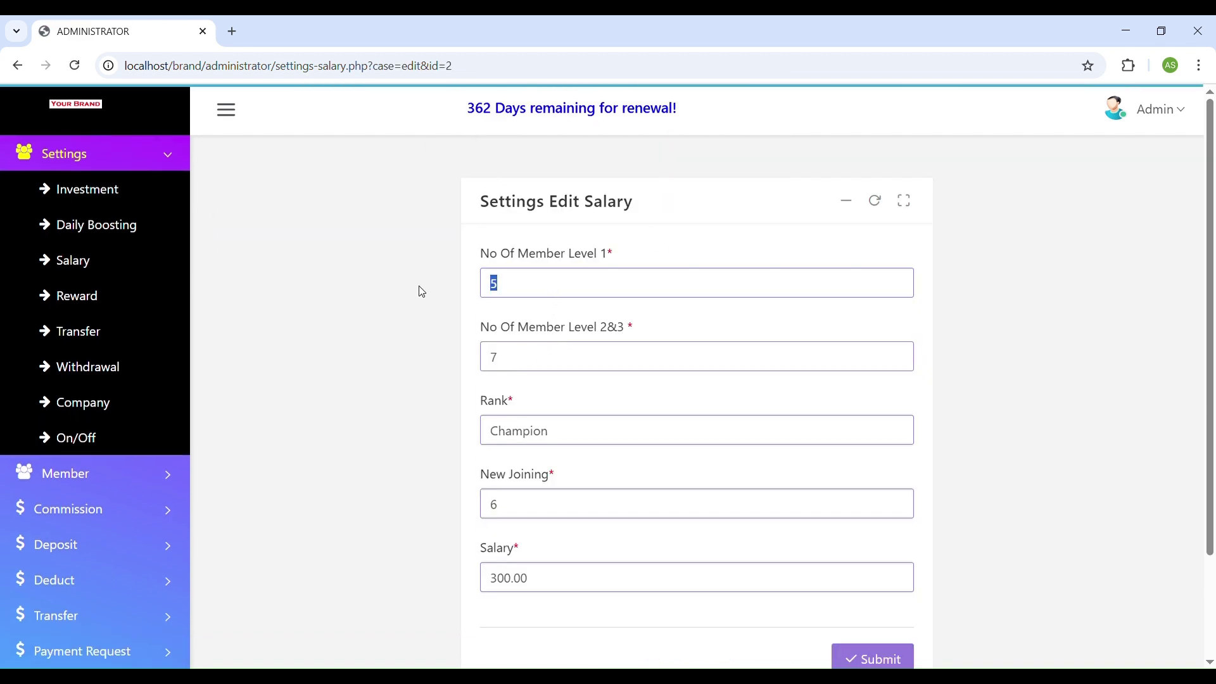
text(10)
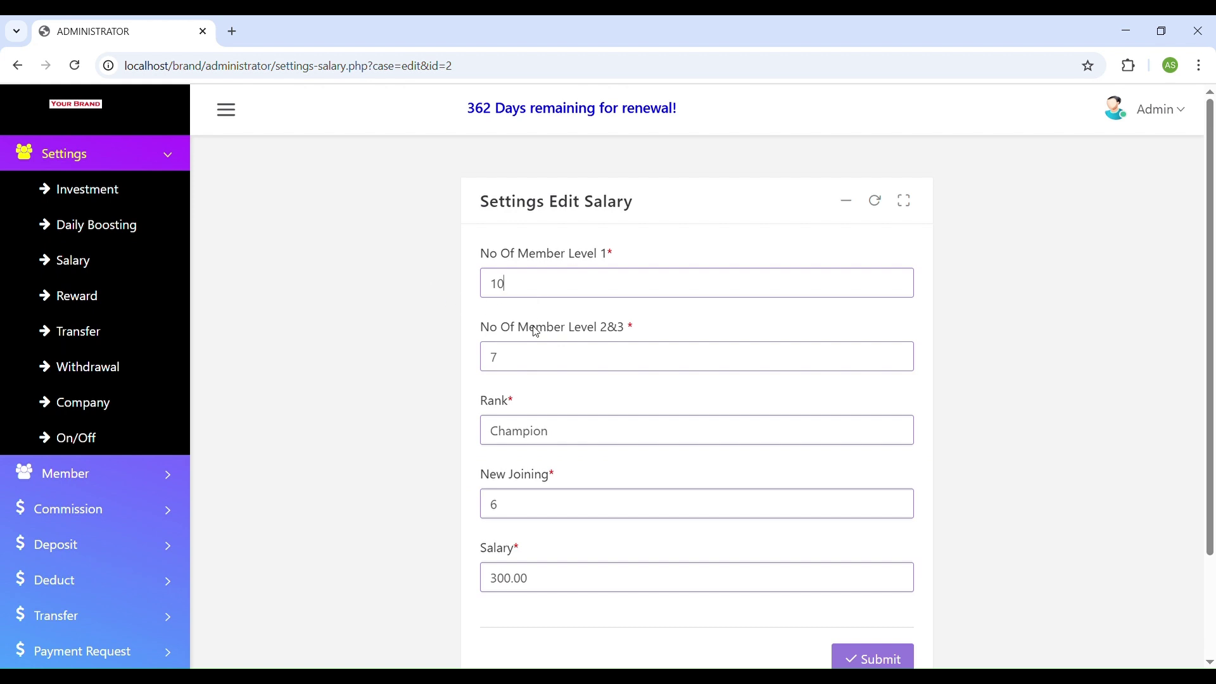
drag(540, 364, 456, 364)
text(100)
click(887, 658)
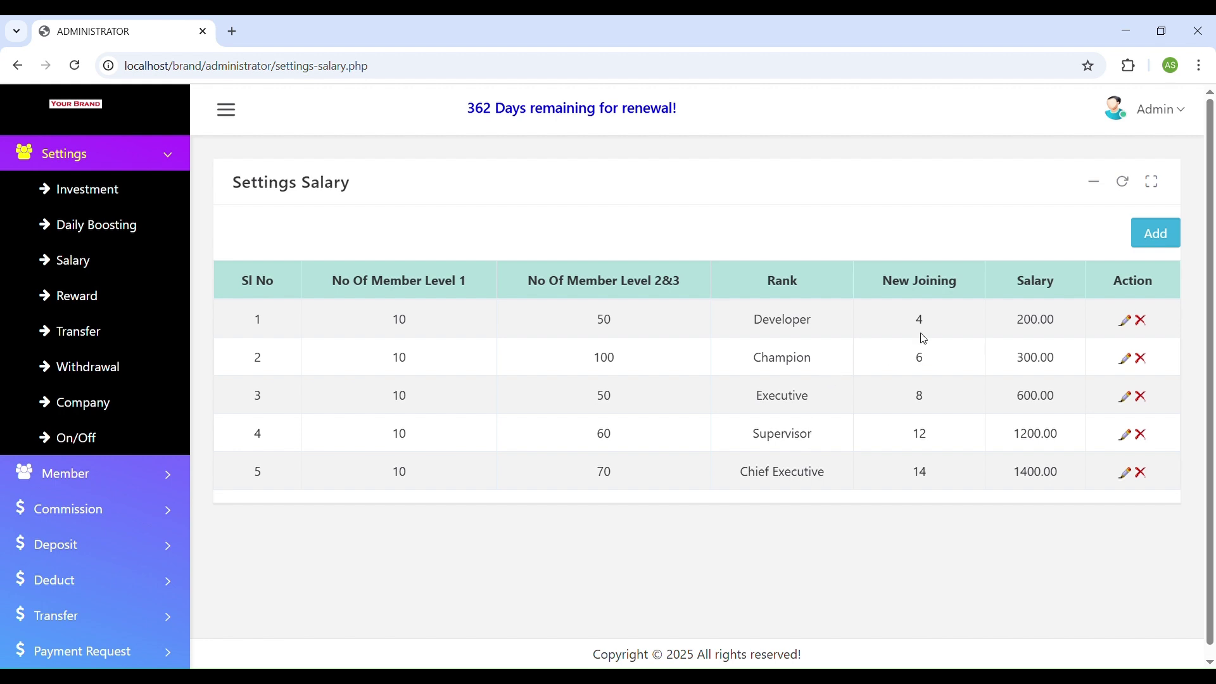
Review the New Joining values (Developer 4, Champion 6) and Developer's 200.00 salary.
double_click(929, 318)
click(912, 364)
double_click(913, 364)
double_click(928, 320)
click(1029, 328)
drag(930, 325, 897, 326)
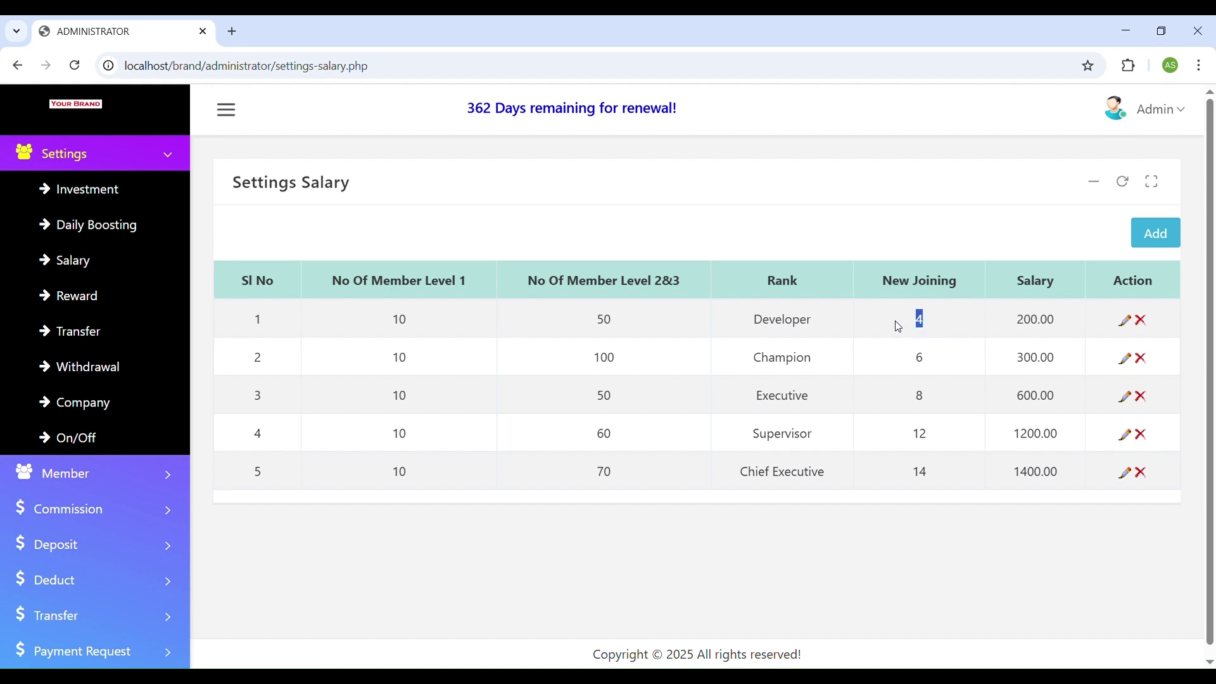
double_click(1028, 330)
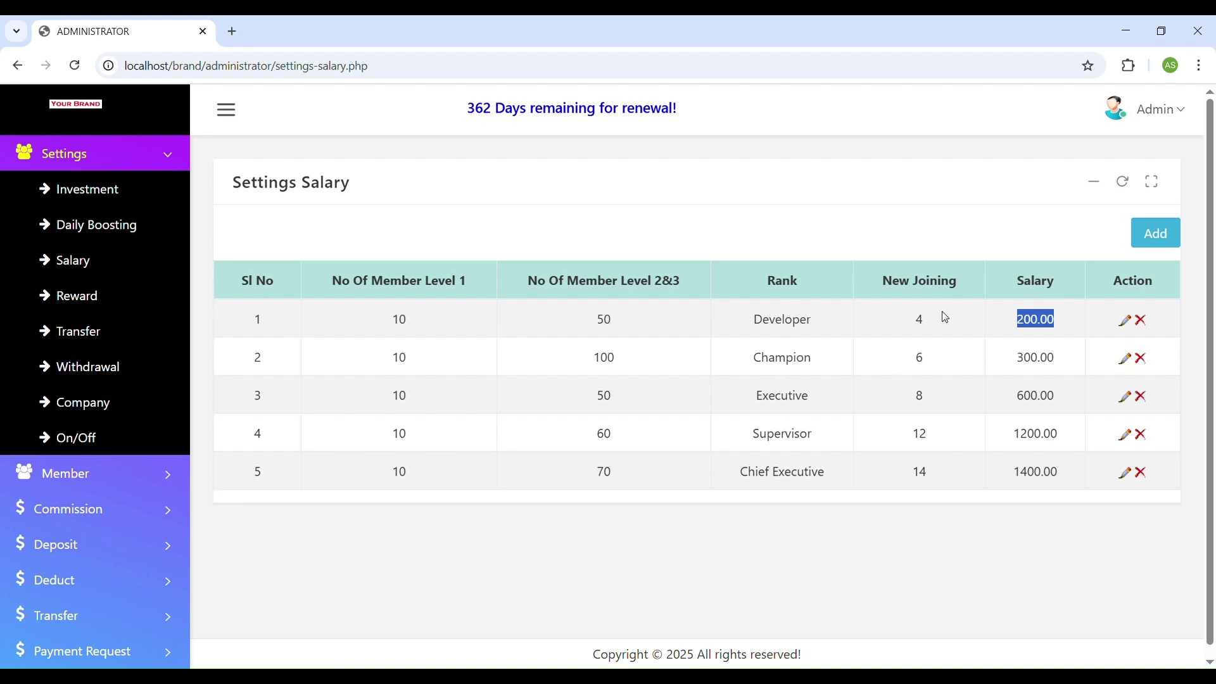
click(929, 477)
Review the Every Day reward settings (5 directs earn 500.00), then open Transfer settings.
click(113, 305)
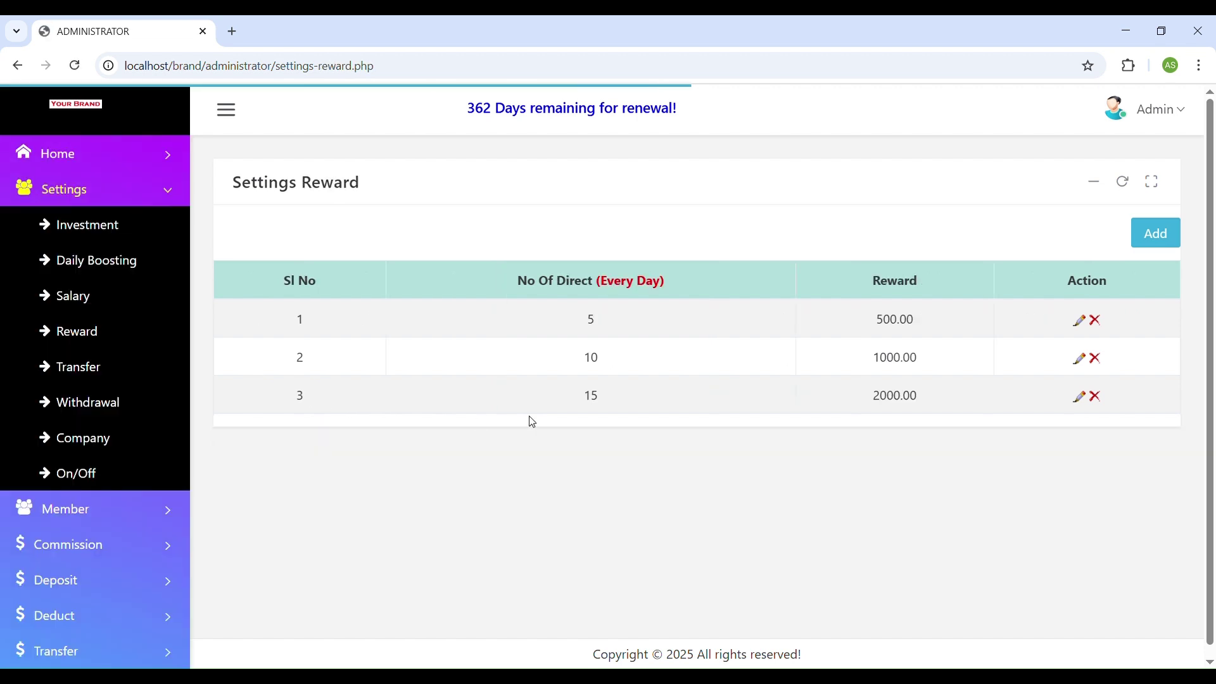
triple_click(623, 286)
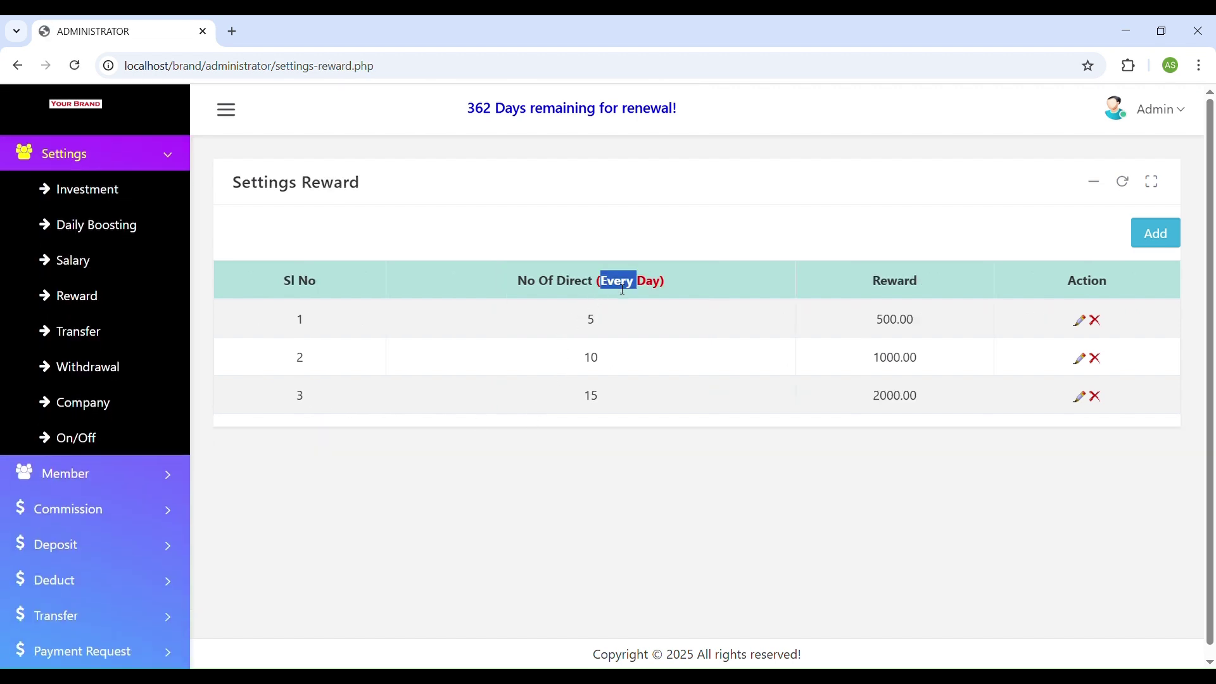
click(630, 324)
drag(595, 321, 587, 323)
drag(875, 320, 937, 324)
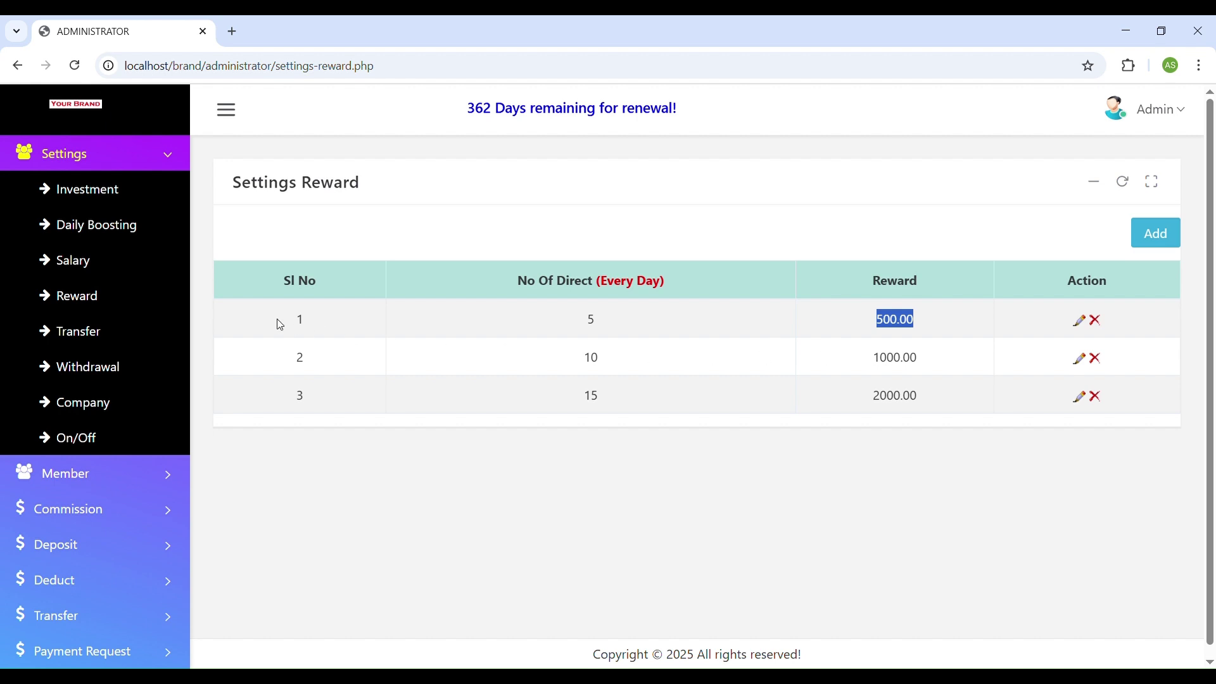
click(93, 330)
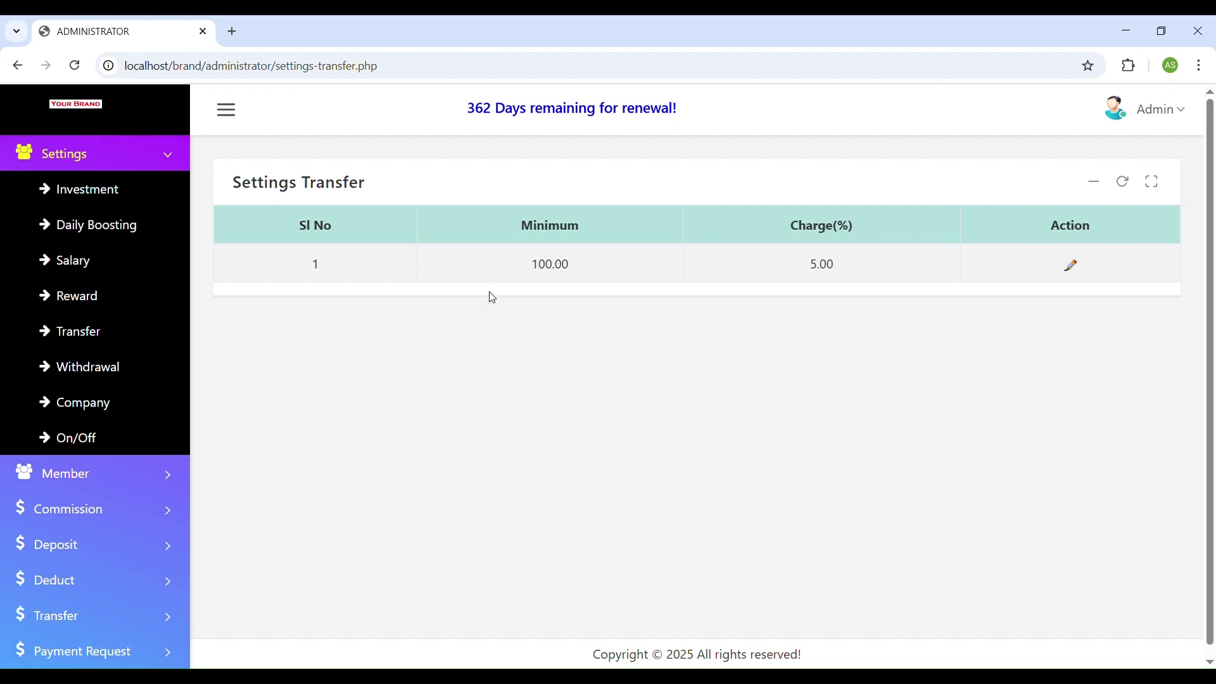
Check the 5.00% transfer charge, then open the Withdrawal settings page.
scroll(116, 480, down, 5)
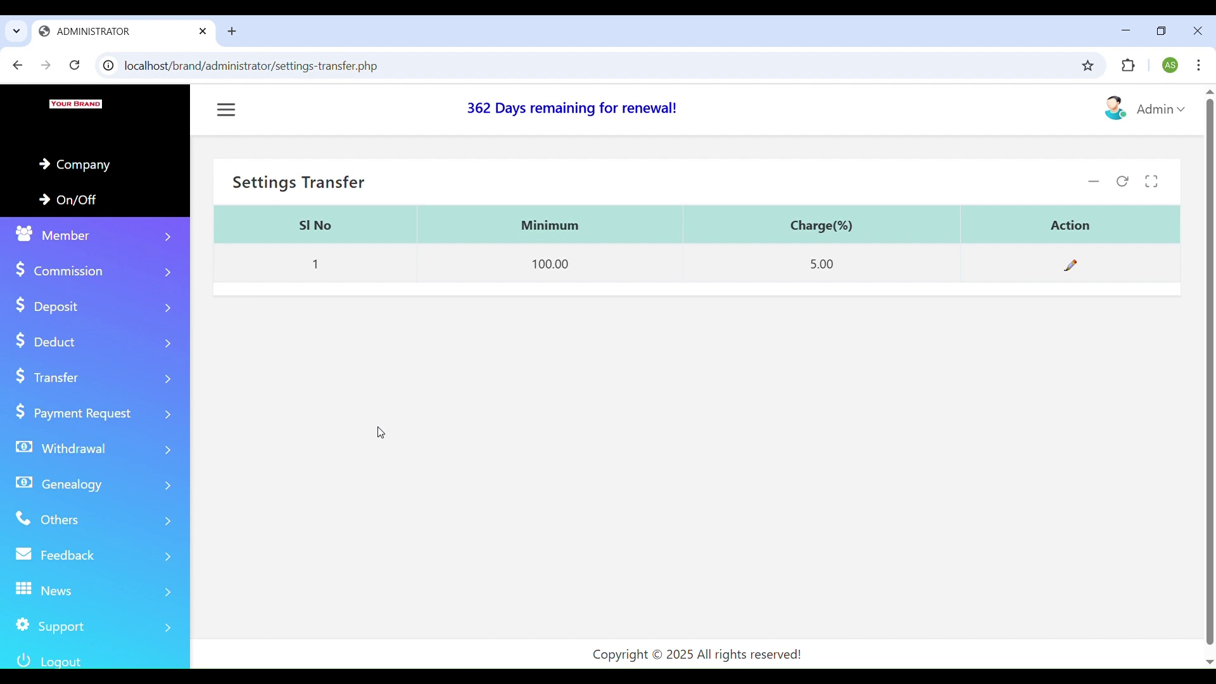
double_click(820, 265)
scroll(103, 304, up, 5)
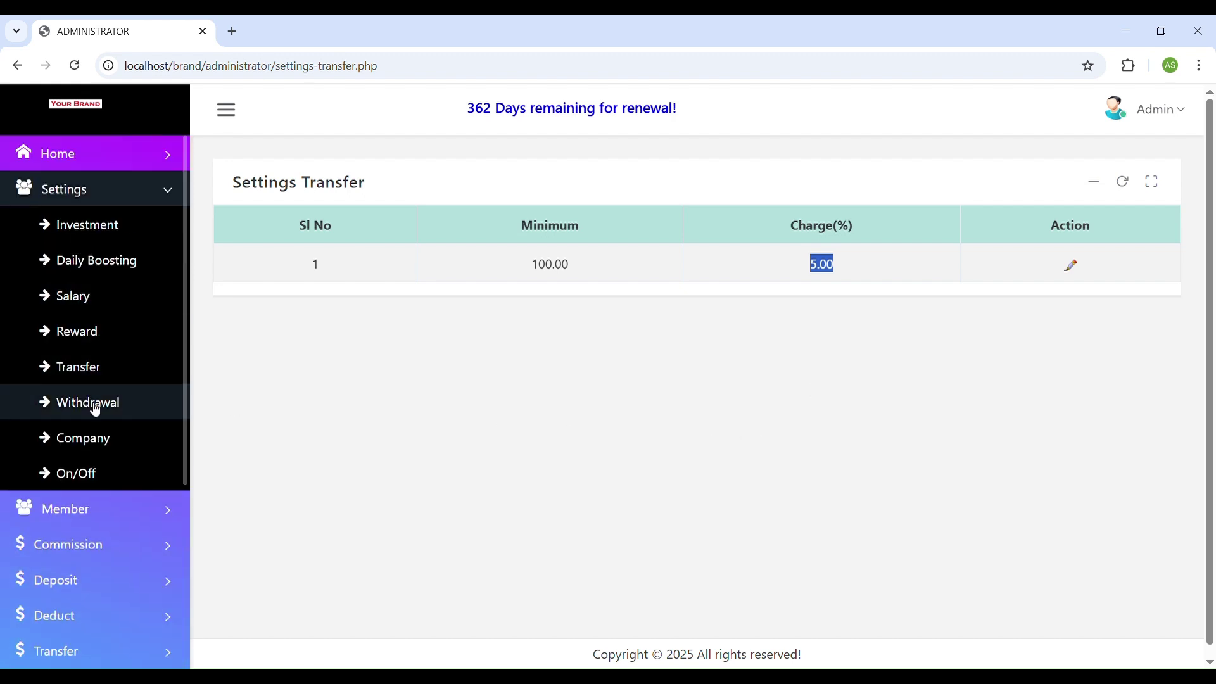
click(92, 403)
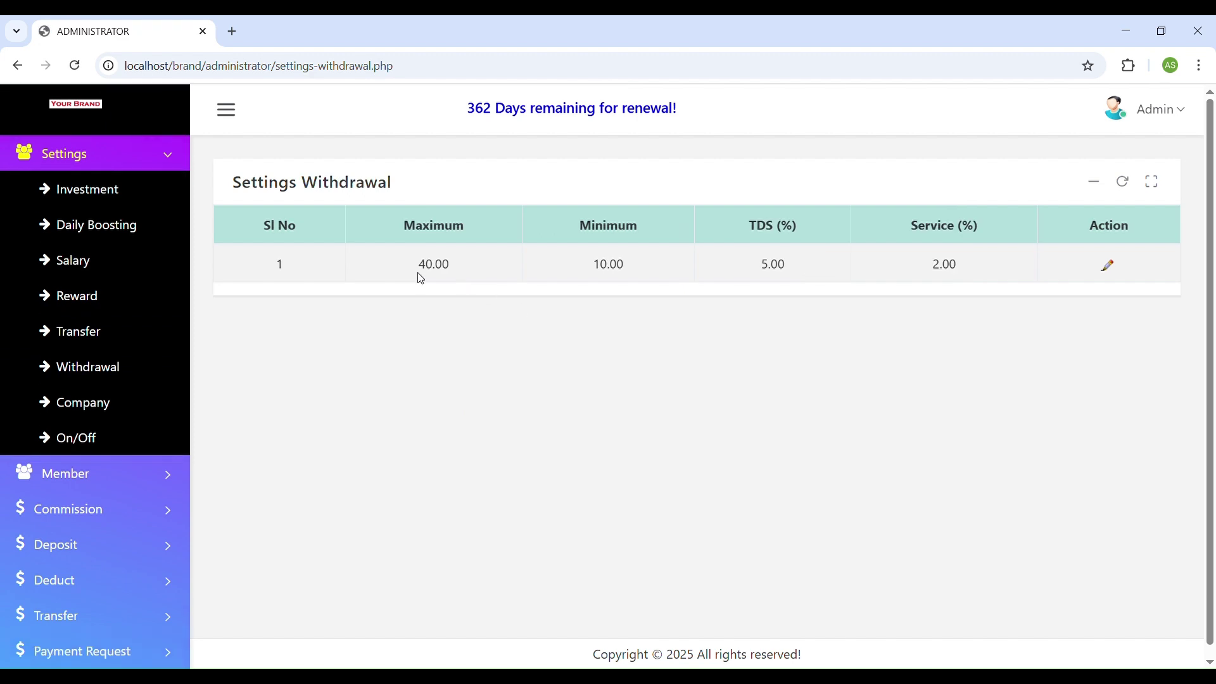
Review current withdrawal values: maximum 40.00, minimum 10.00, TDS 5.00, service charge 2.00.
drag(419, 263, 505, 268)
drag(592, 266, 646, 268)
double_click(427, 267)
double_click(767, 267)
double_click(944, 267)
Set withdrawal maximum 30000, minimum 500 and service charge 10, and save.
click(1109, 265)
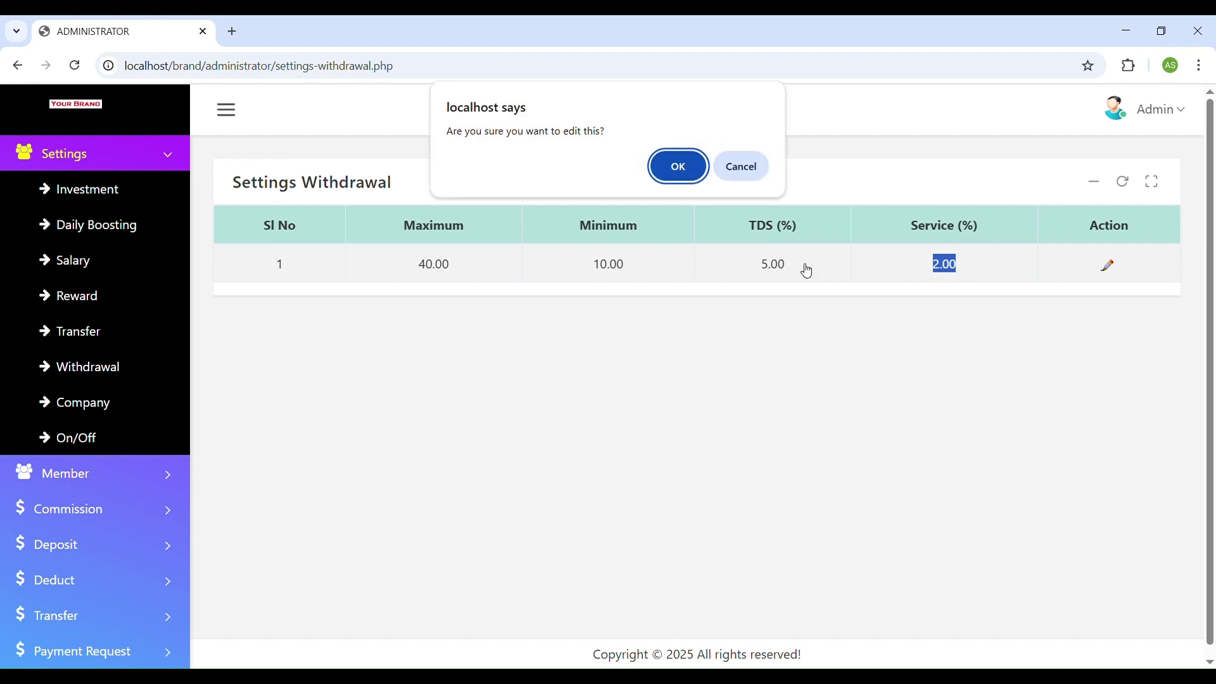
click(678, 166)
double_click(559, 293)
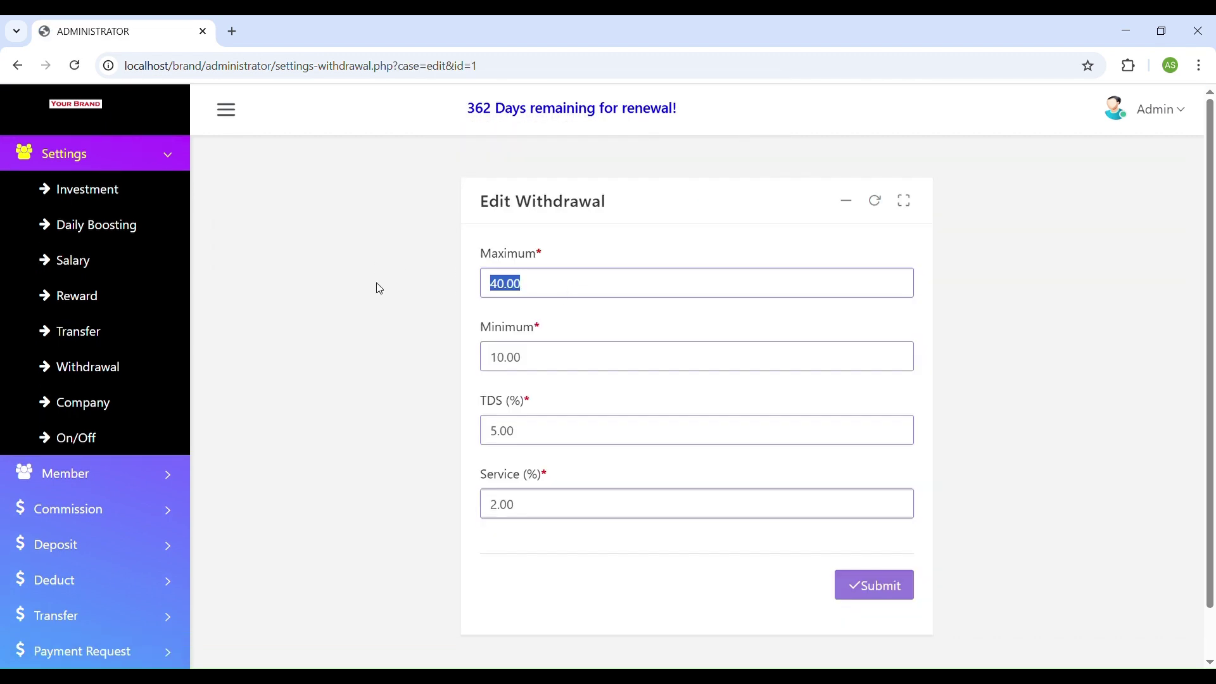
text(30000)
drag(547, 370, 424, 355)
text(1)
key(BackSpace)
text(500)
drag(568, 500, 382, 499)
text(10)
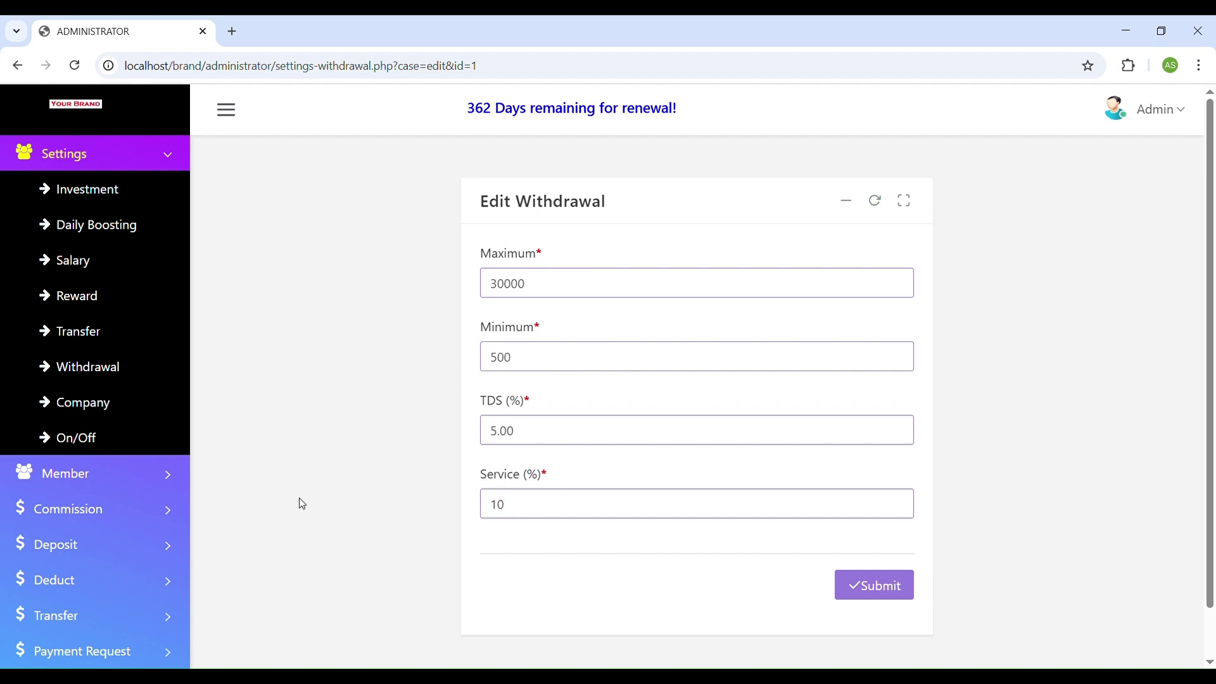
scroll(755, 524, down, 1)
click(874, 549)
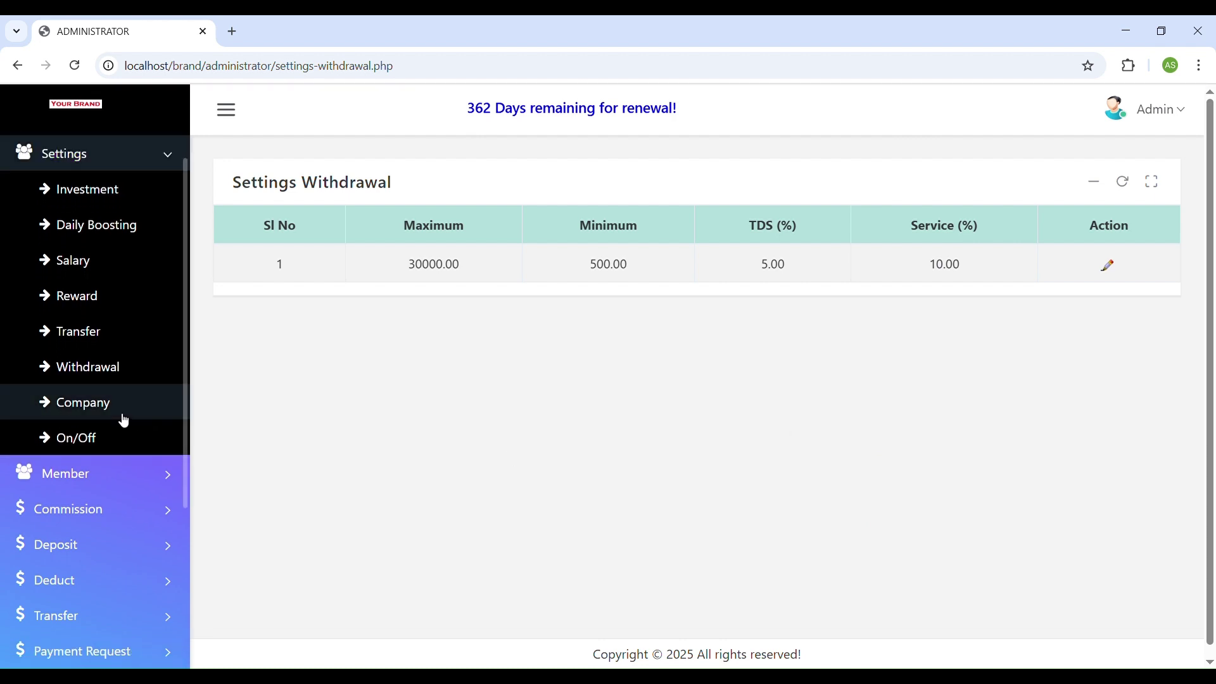
click(118, 413)
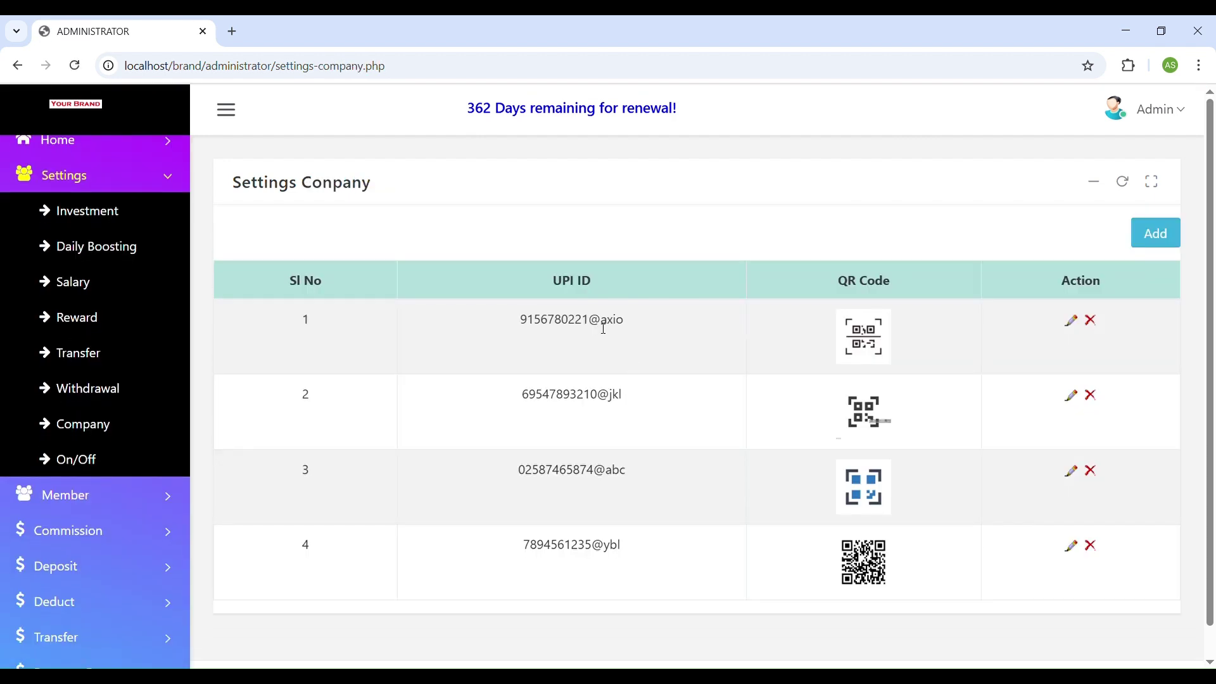
Open the on/off switches settings, where Registration currently shows ON.
scroll(746, 465, down, 1)
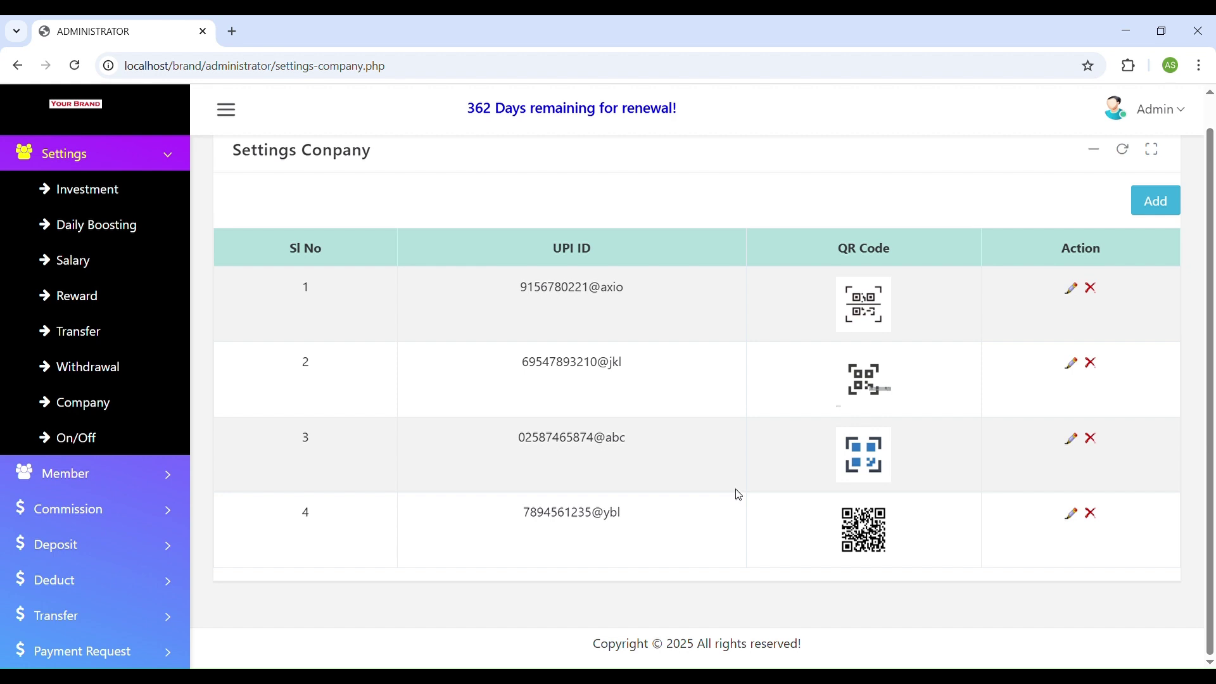
click(90, 443)
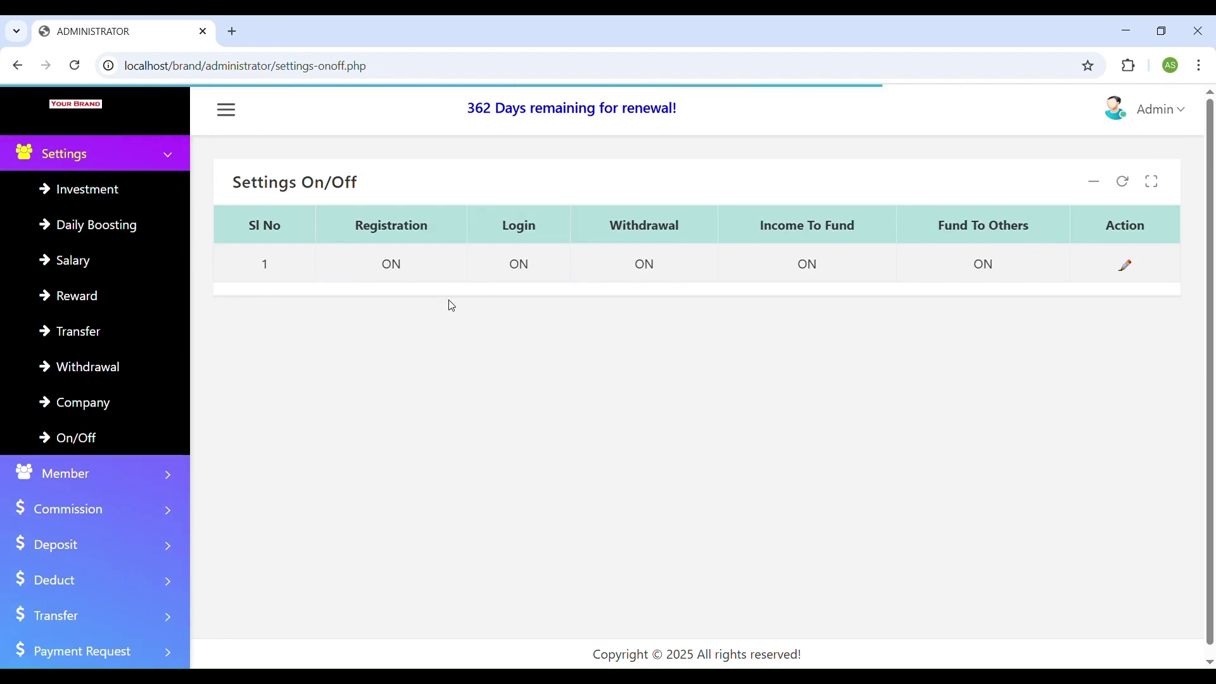
drag(382, 269, 400, 272)
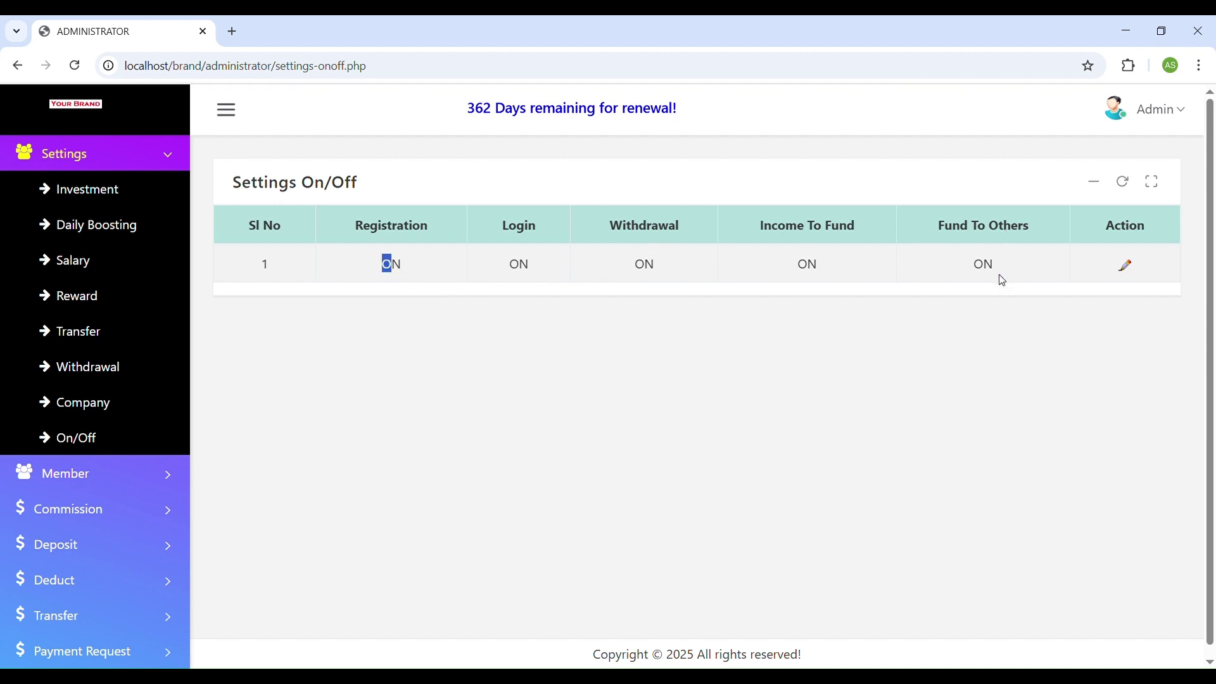
Set Registration and Login to OFF and submit the change.
click(1126, 266)
click(675, 166)
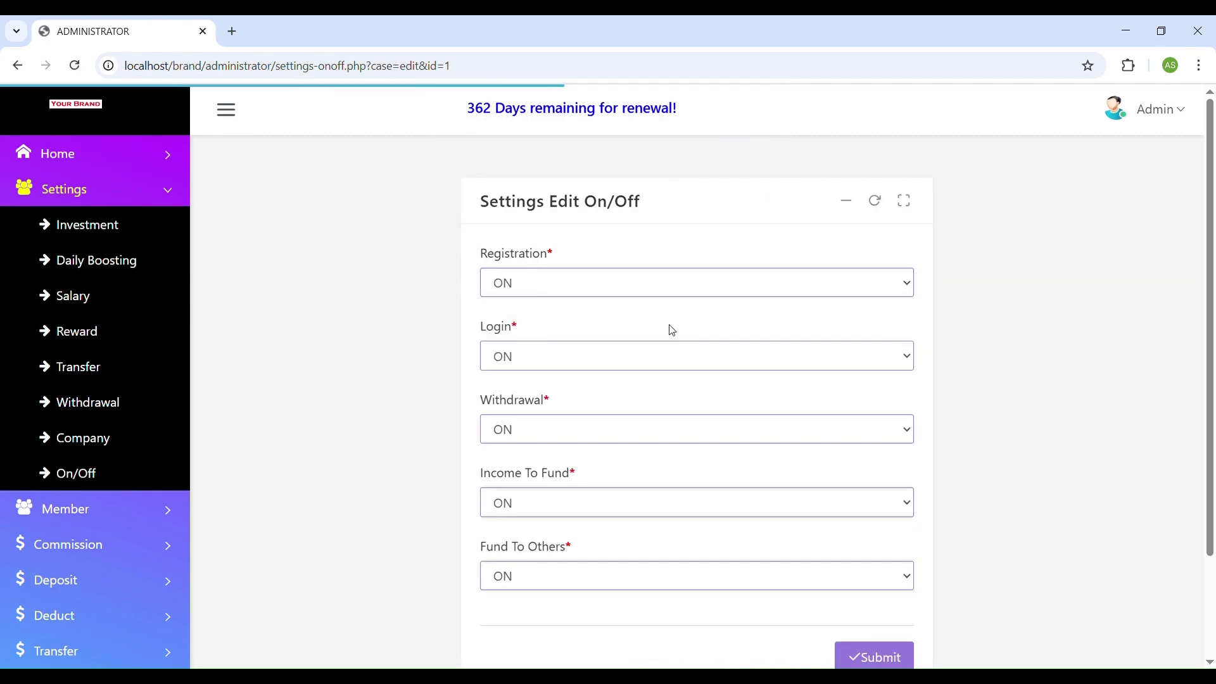
click(538, 289)
click(527, 355)
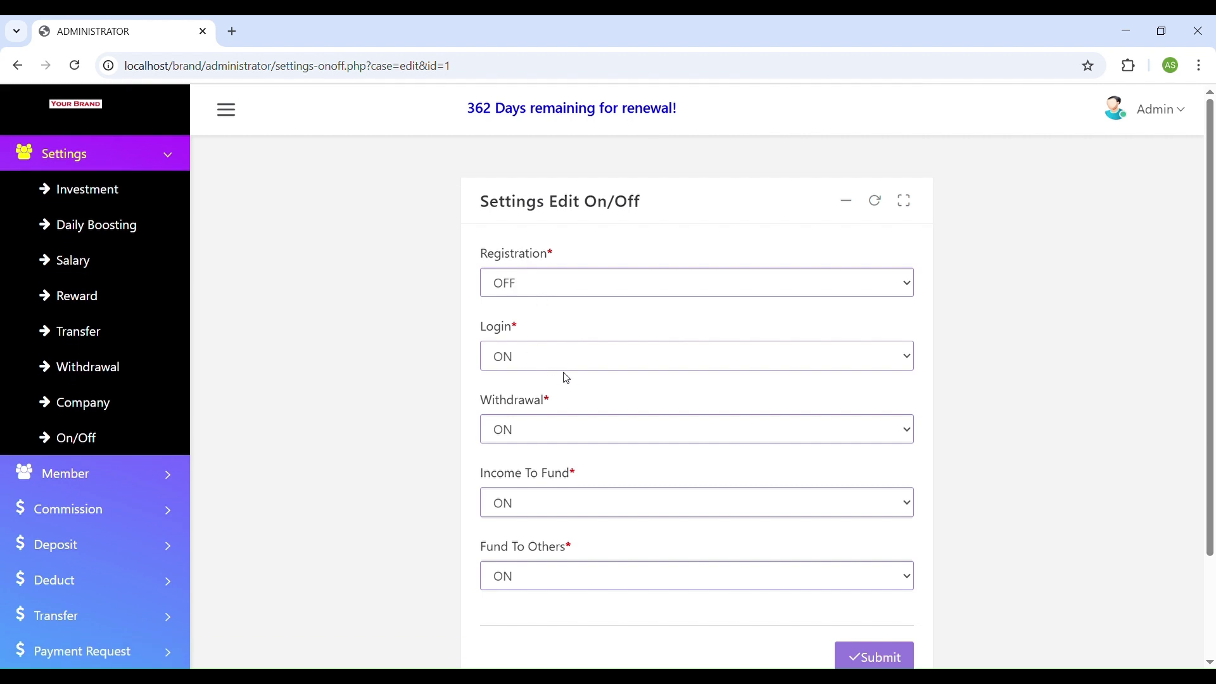
click(519, 428)
click(846, 652)
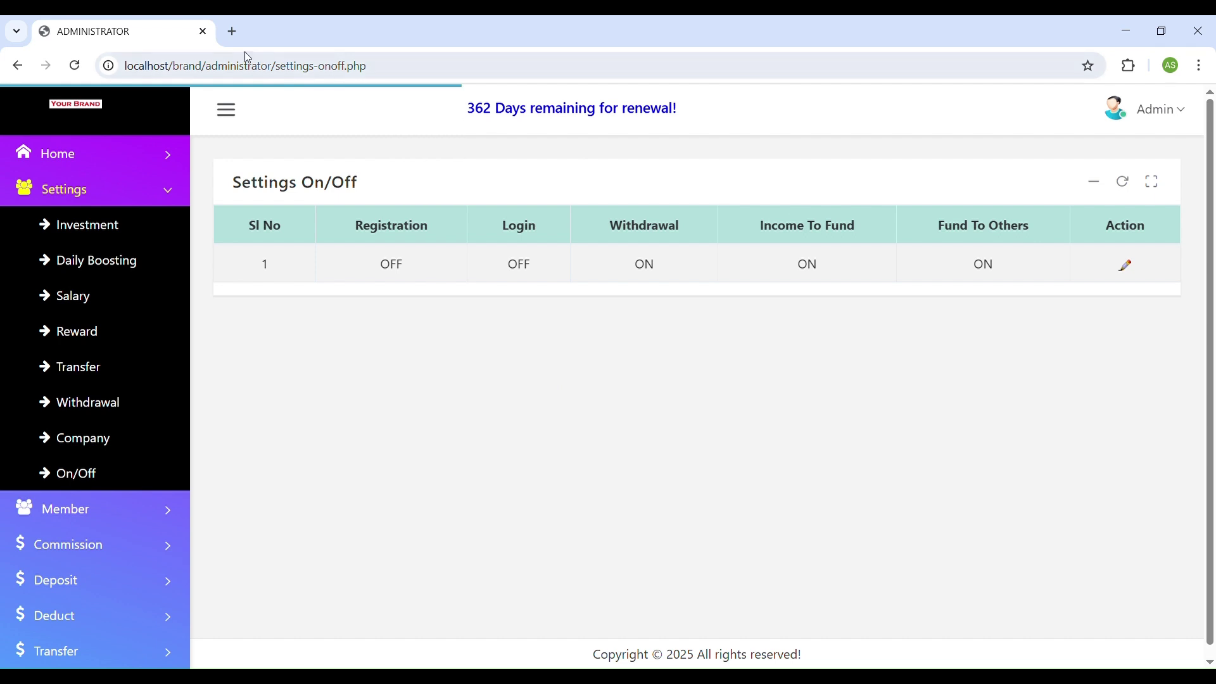
Copy the site's base address into a new browser tab.
drag(206, 66, 71, 66)
key(ctrl+c)
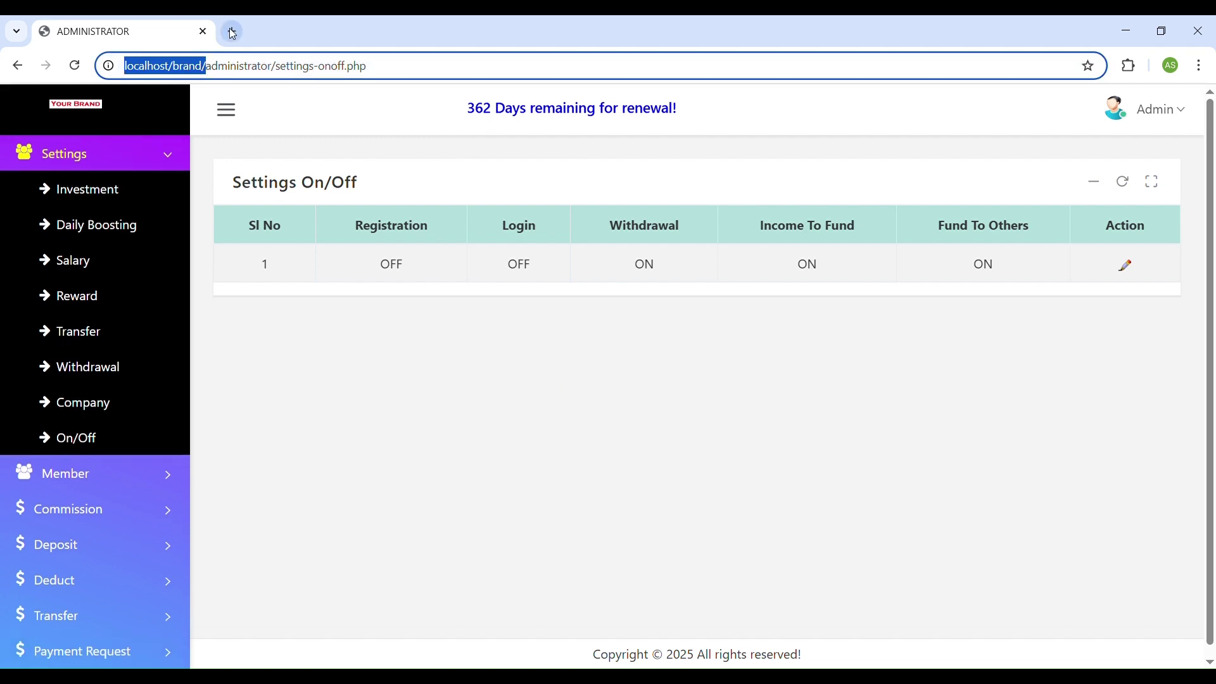
click(233, 31)
key(ctrl+v)
Load localhost/brand and view the maintenance messages on the Registration and Login pages.
key(Return)
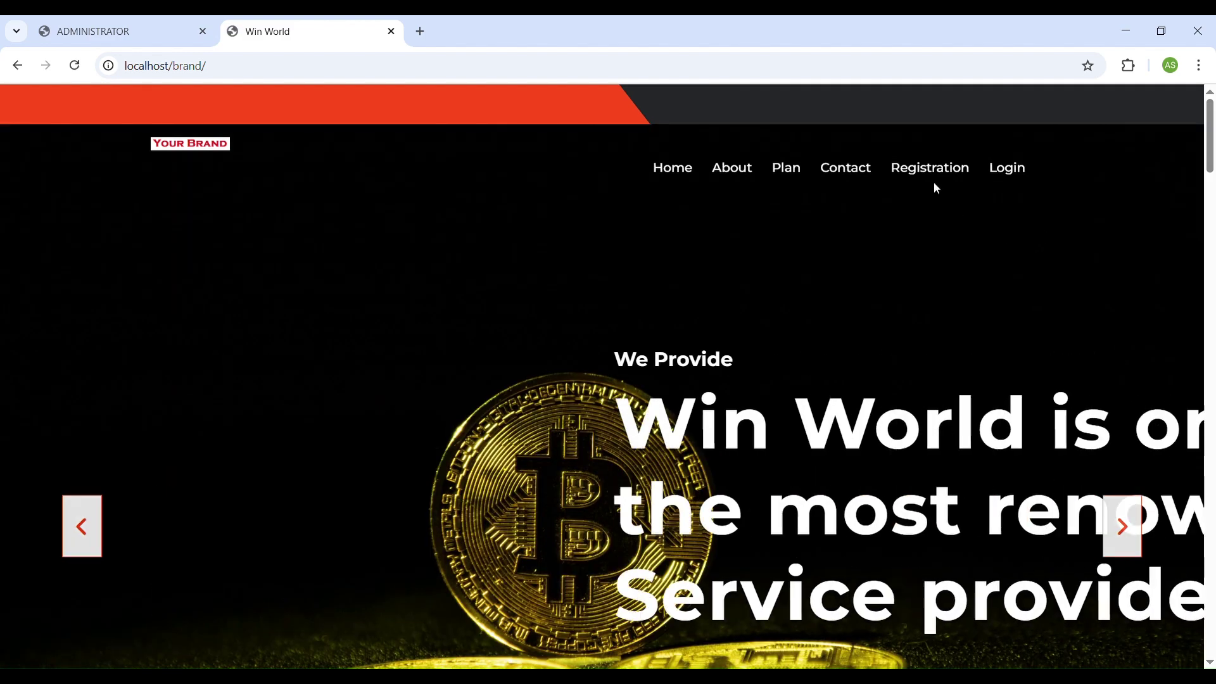
click(932, 171)
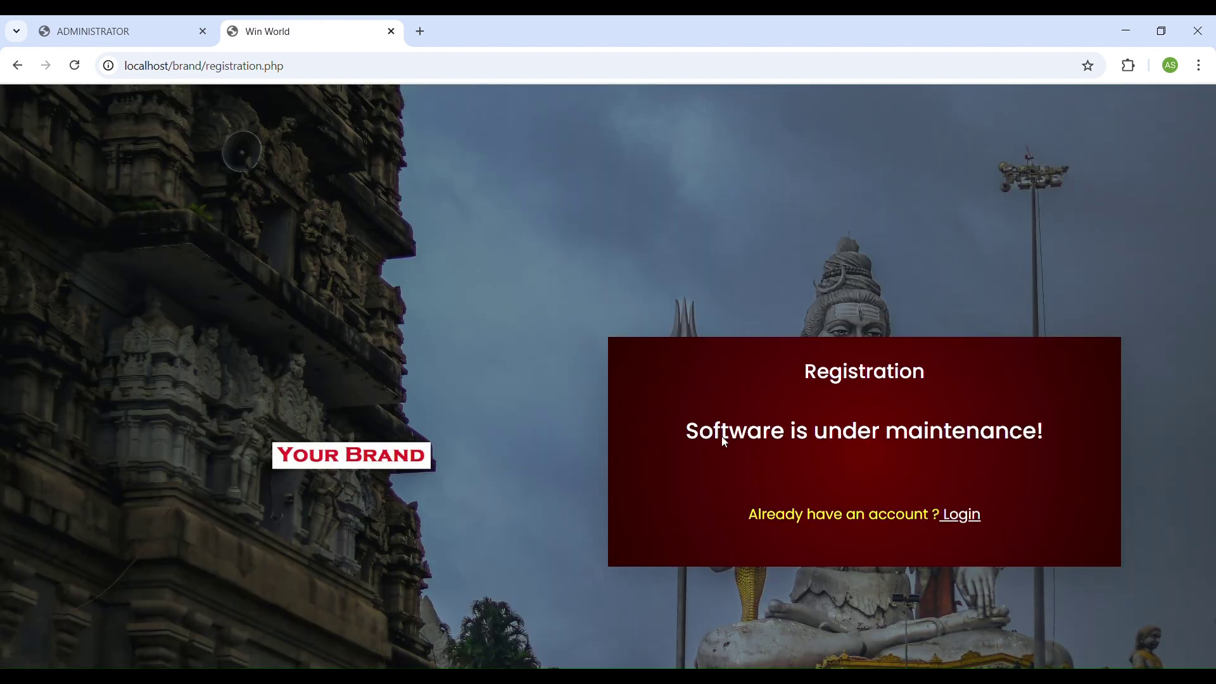
drag(685, 431, 1051, 430)
click(965, 516)
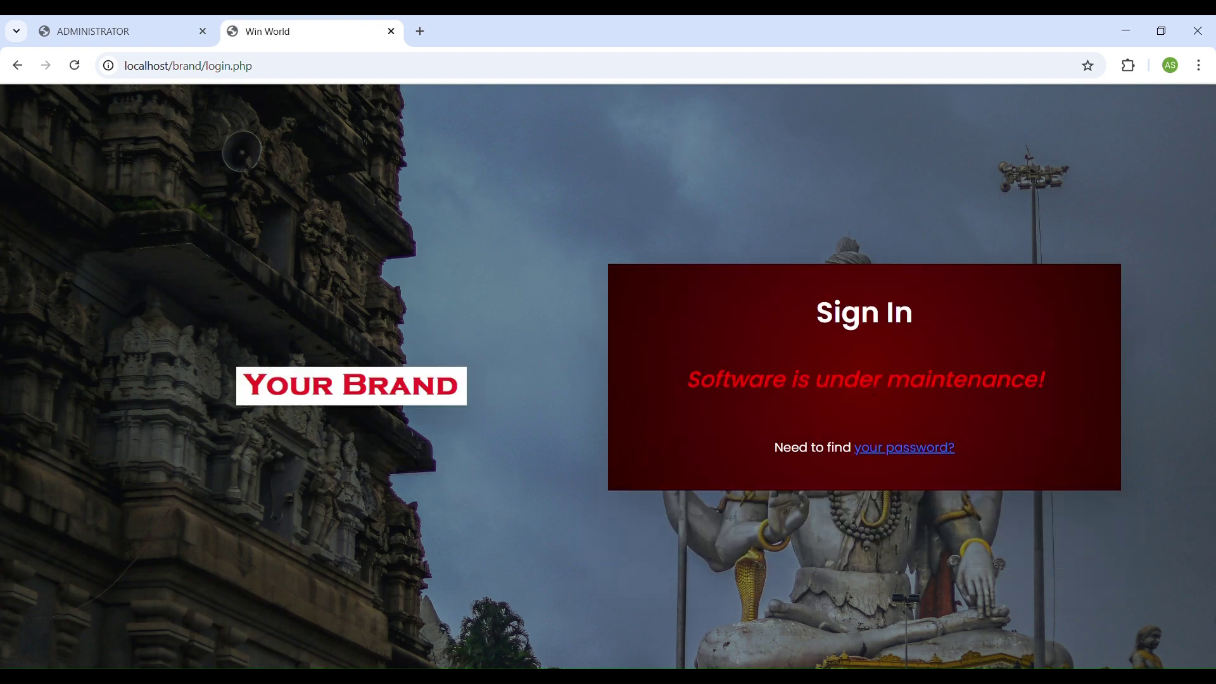
Set Registration and Login back to ON in the admin on/off settings and submit.
click(111, 31)
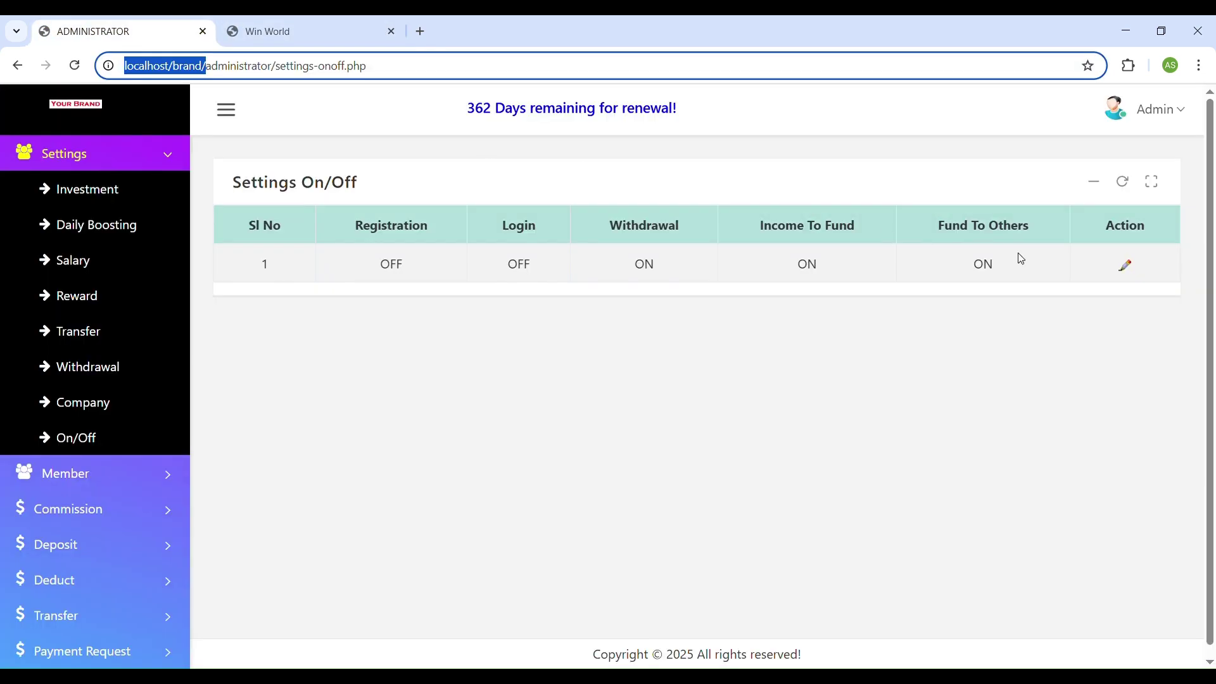
click(1125, 266)
click(681, 168)
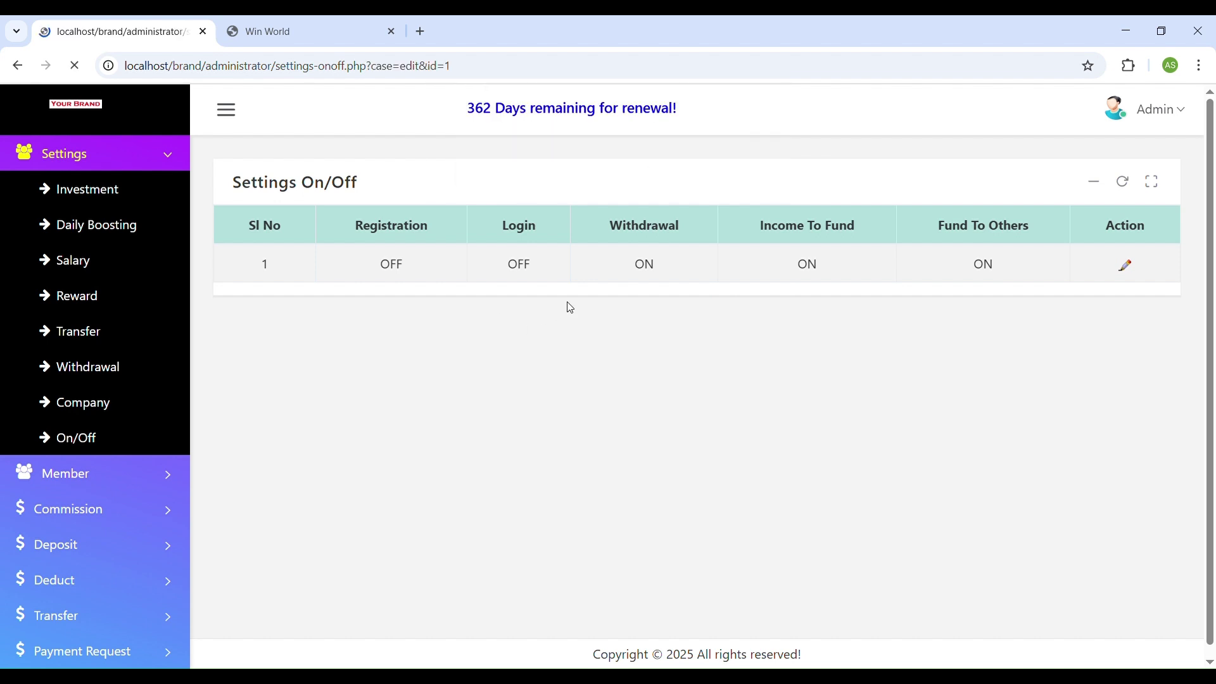
click(532, 289)
click(528, 334)
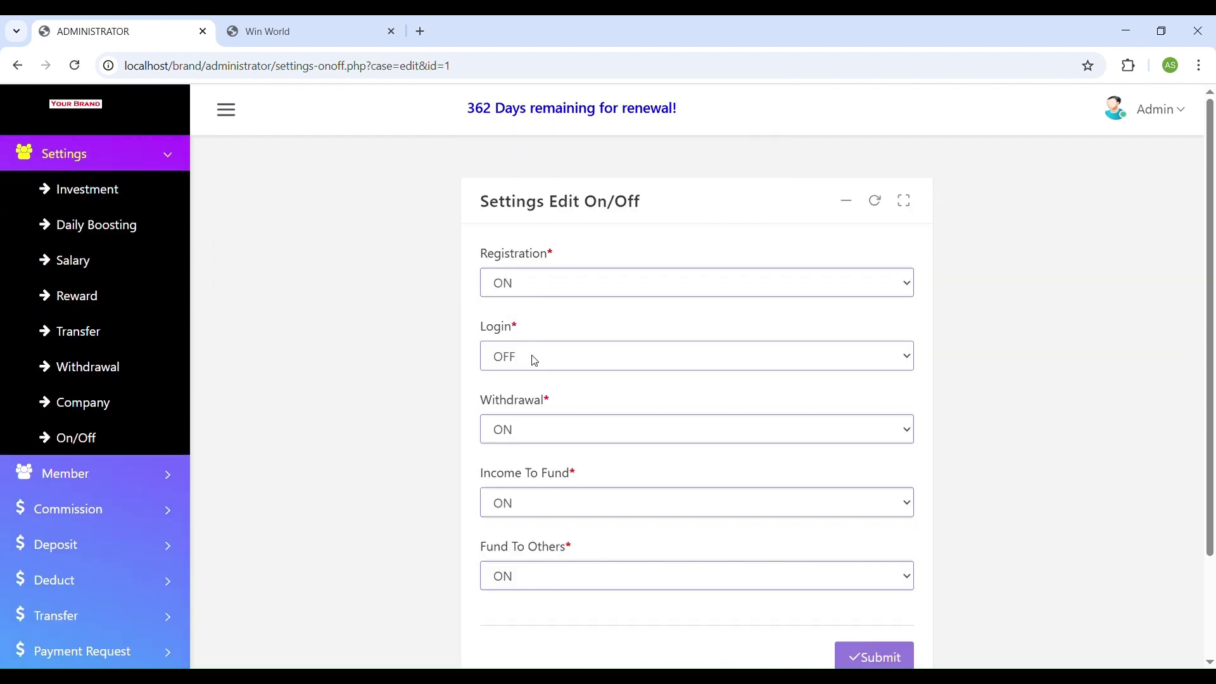
click(893, 657)
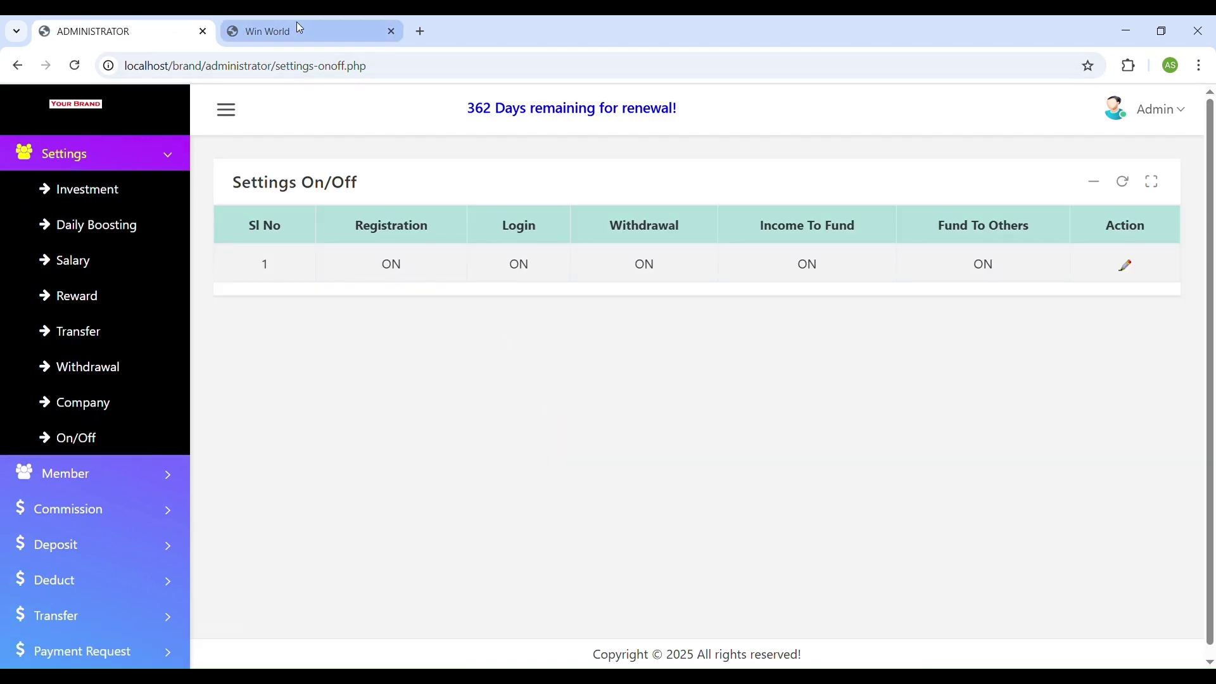
Reload the public site and confirm the registration form is available again.
click(300, 28)
click(74, 65)
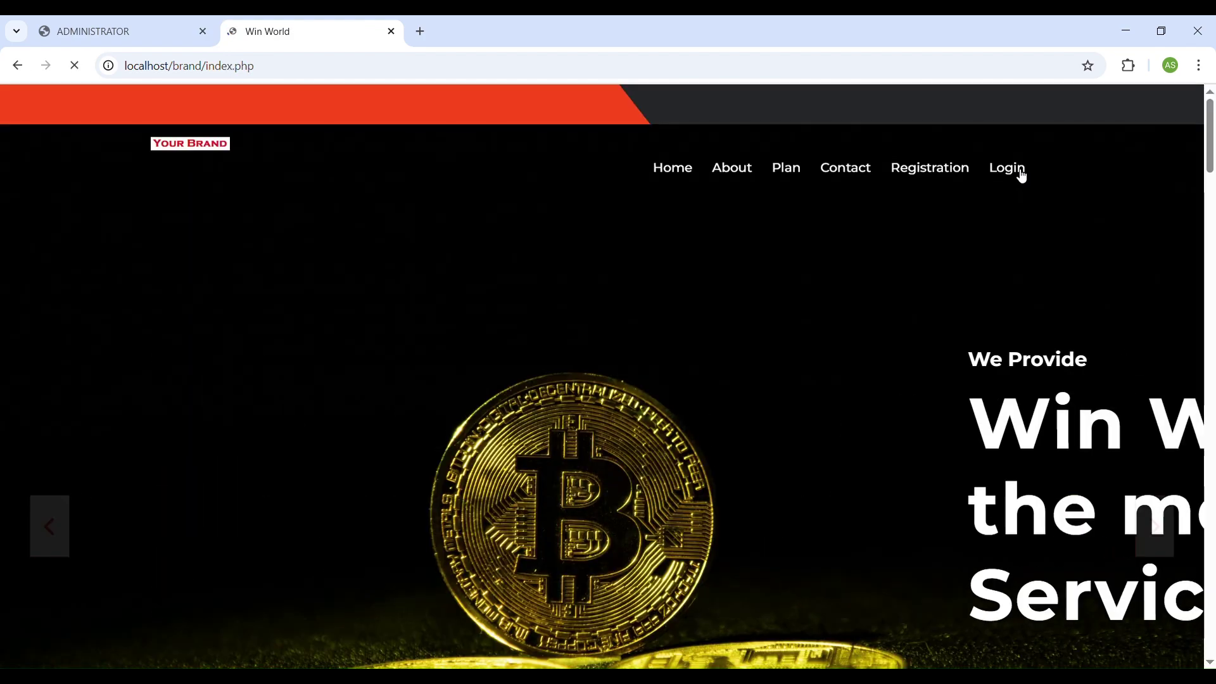
click(942, 168)
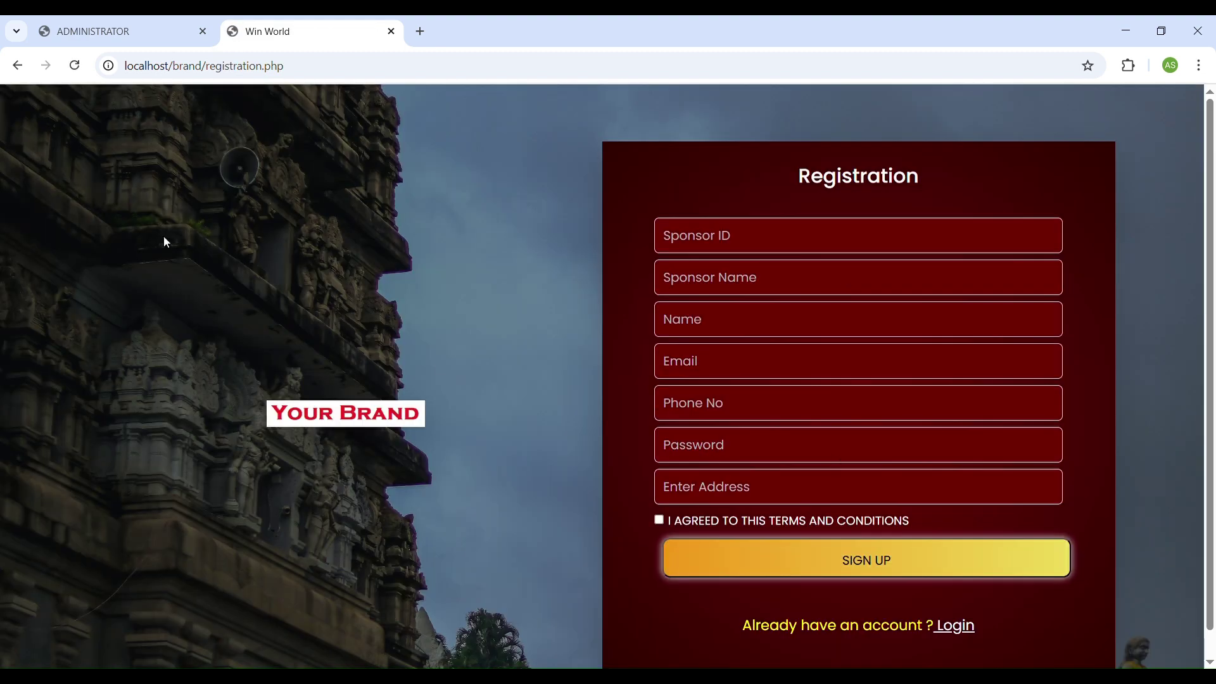
click(117, 30)
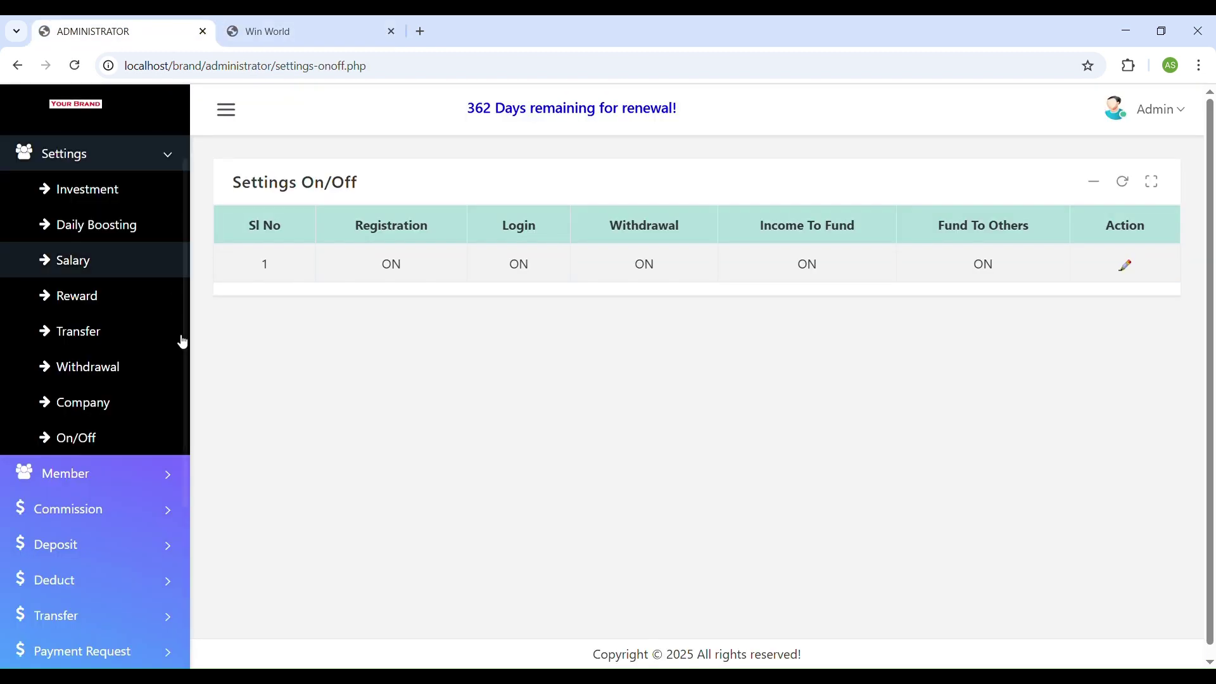
Open Member > View Member and inspect the member list's Paid status.
click(113, 472)
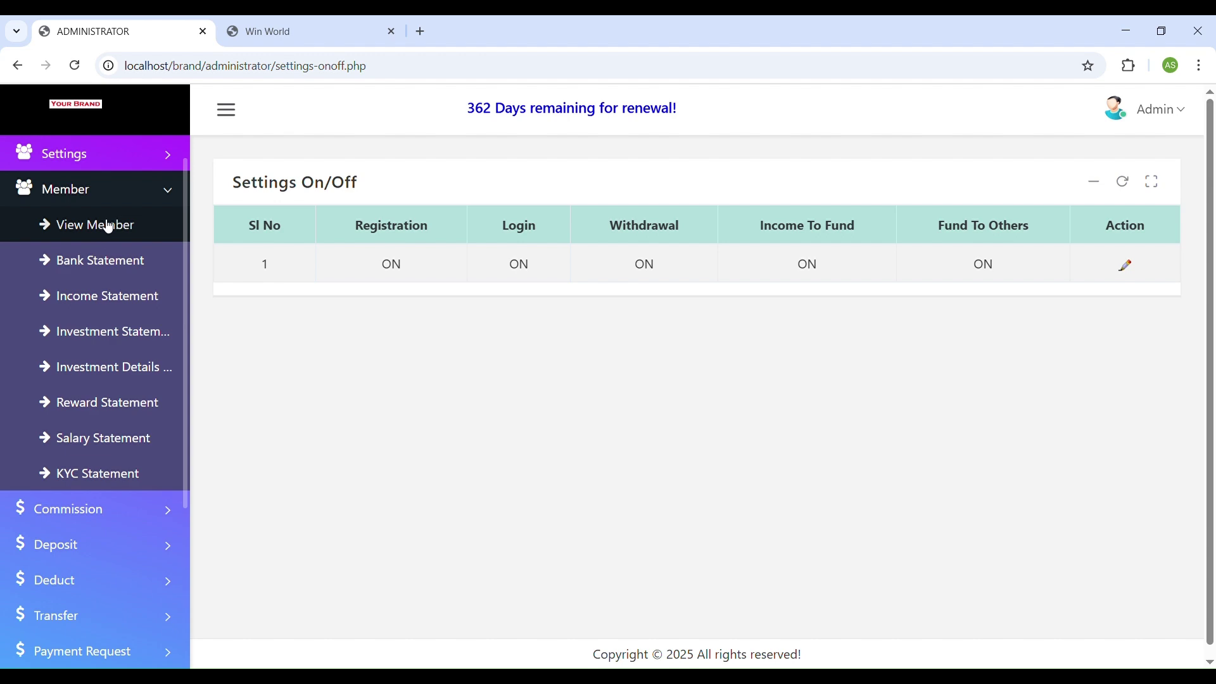
click(105, 230)
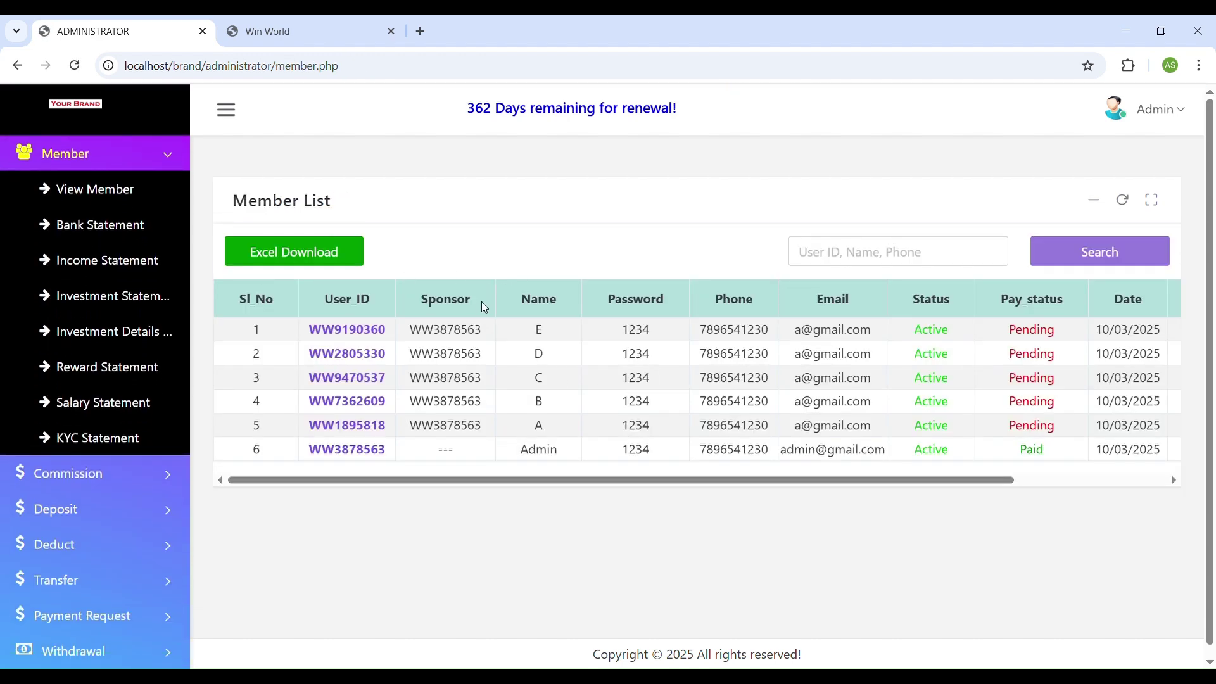
drag(678, 480, 987, 496)
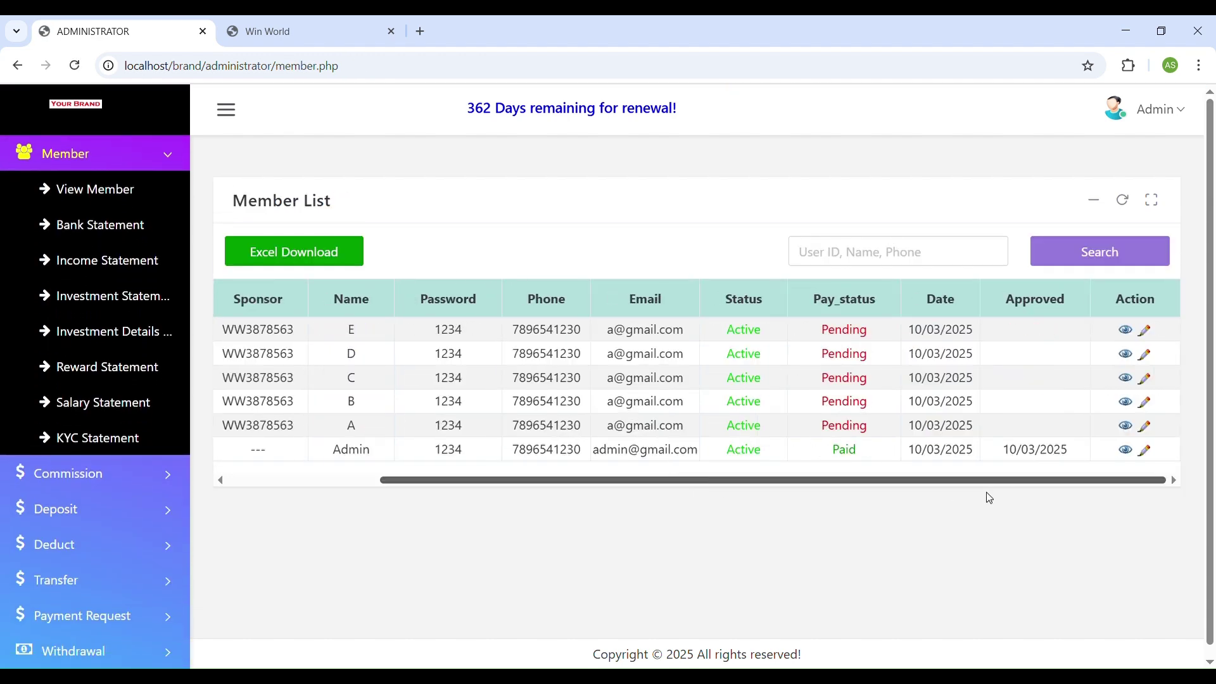
drag(830, 456, 862, 452)
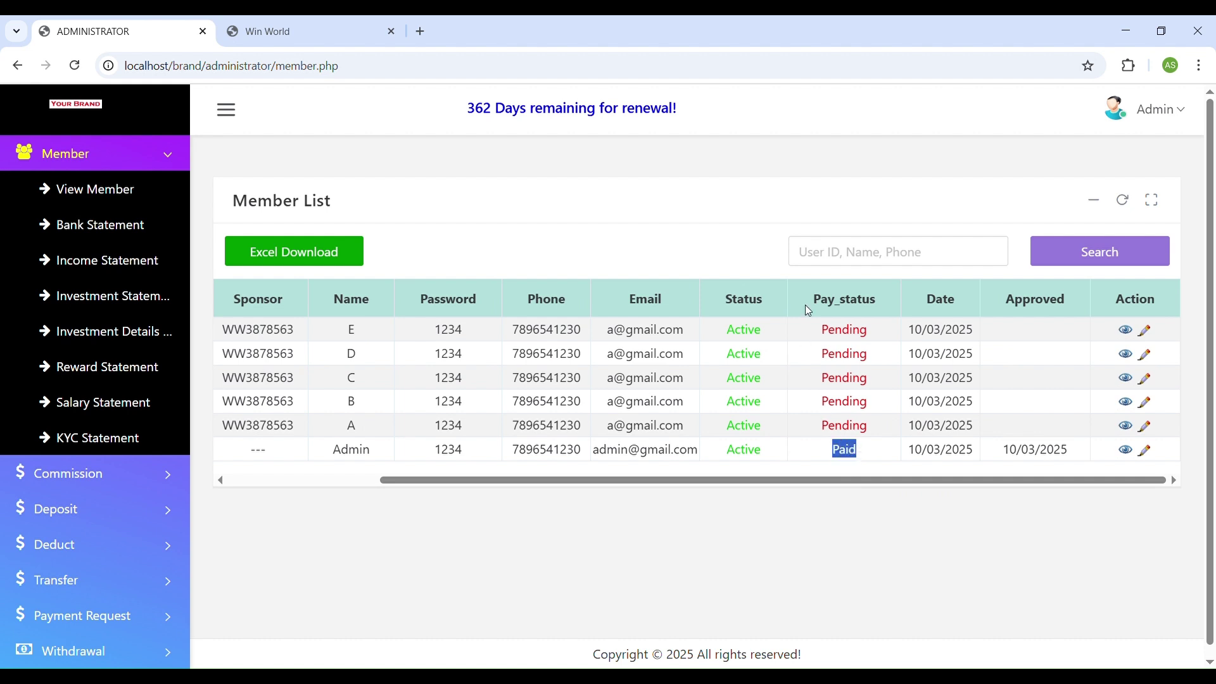
drag(791, 485, 500, 476)
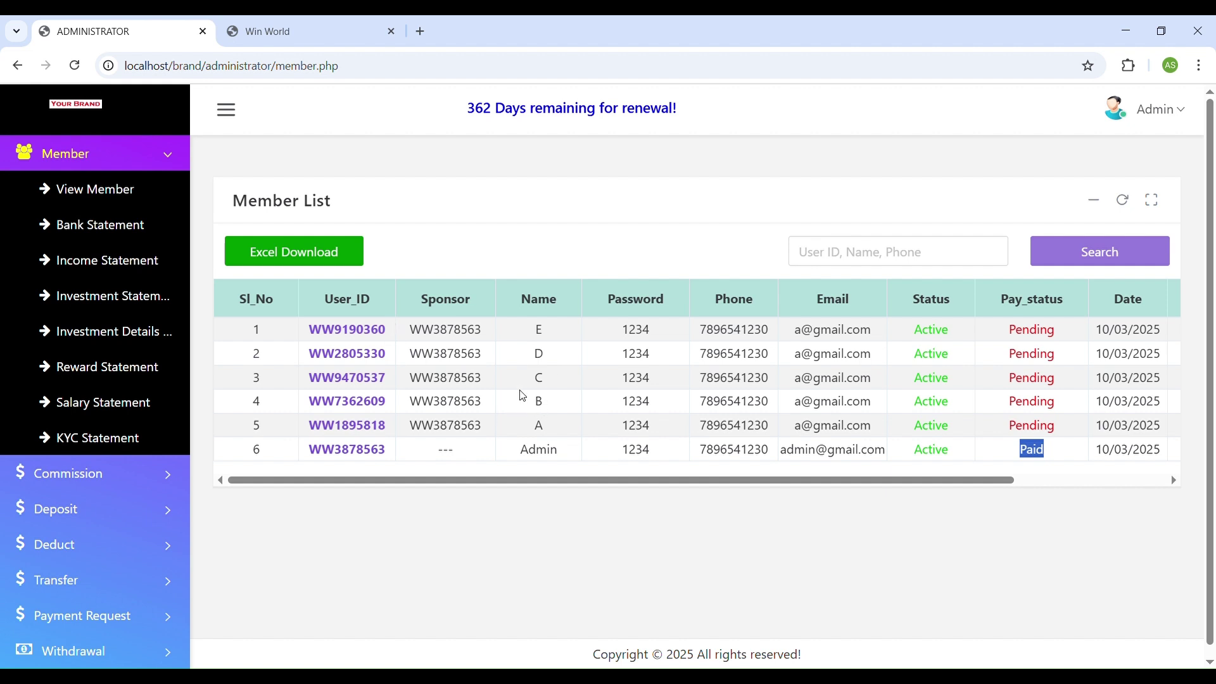
View the Bank, Income, Investment, Investment Details, Reward, Salary and KYC statements in turn.
click(131, 235)
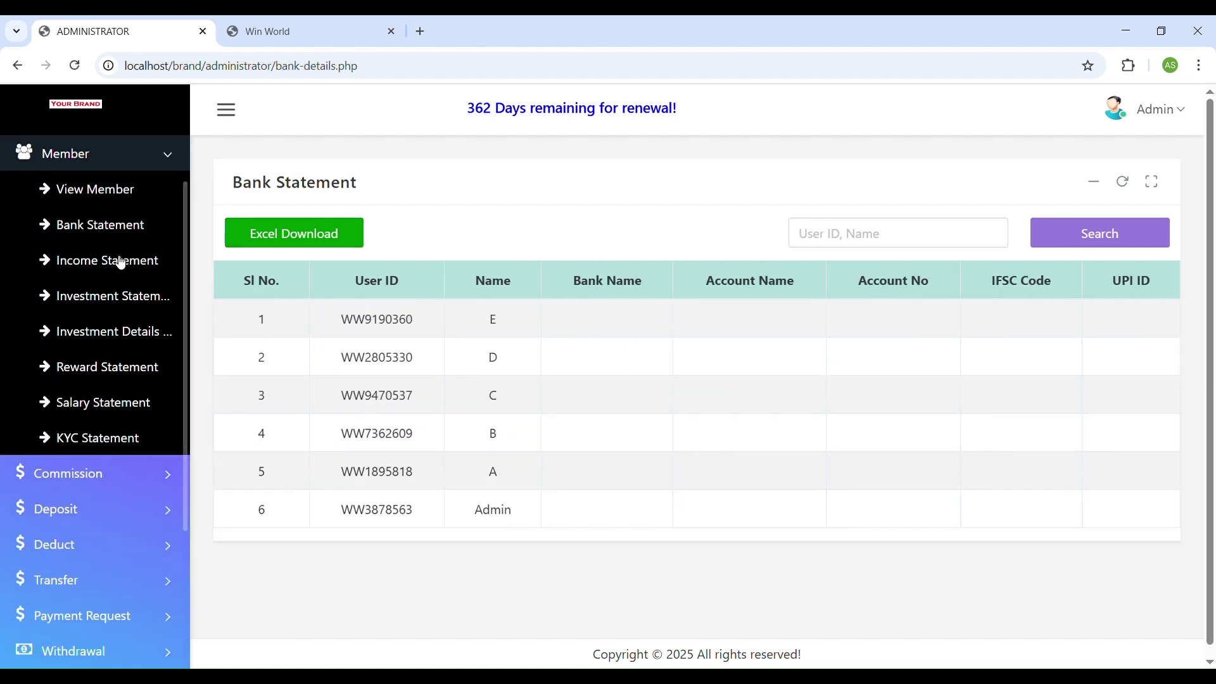
click(140, 262)
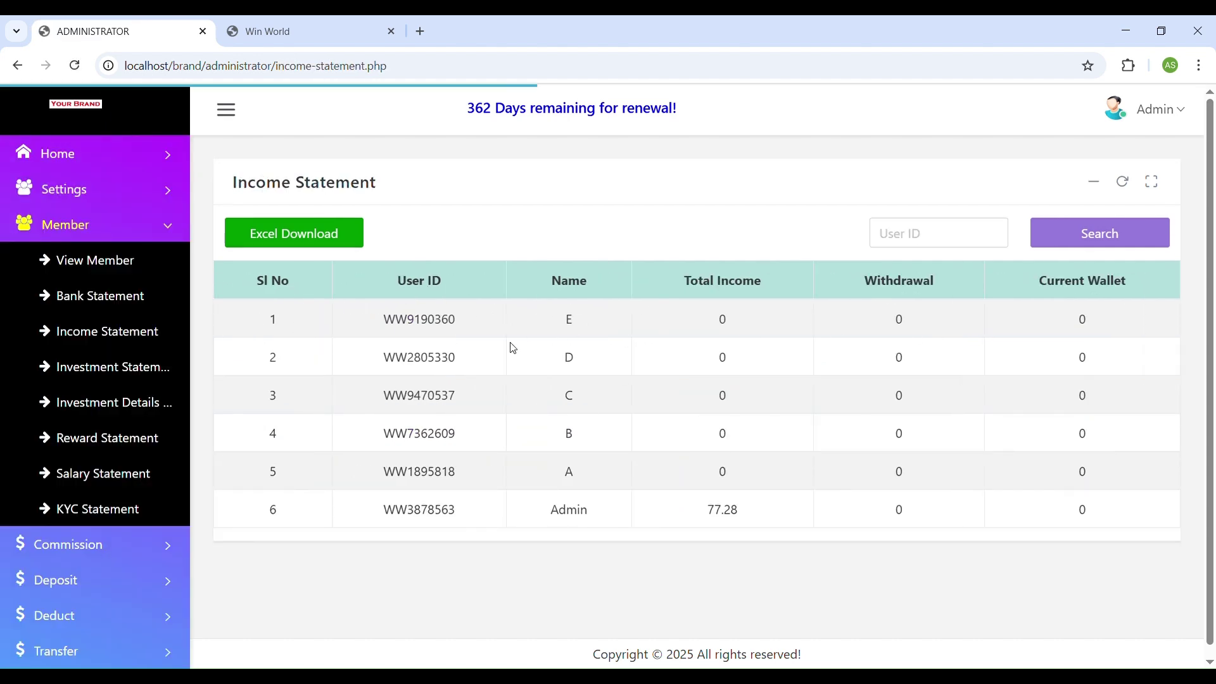
click(140, 295)
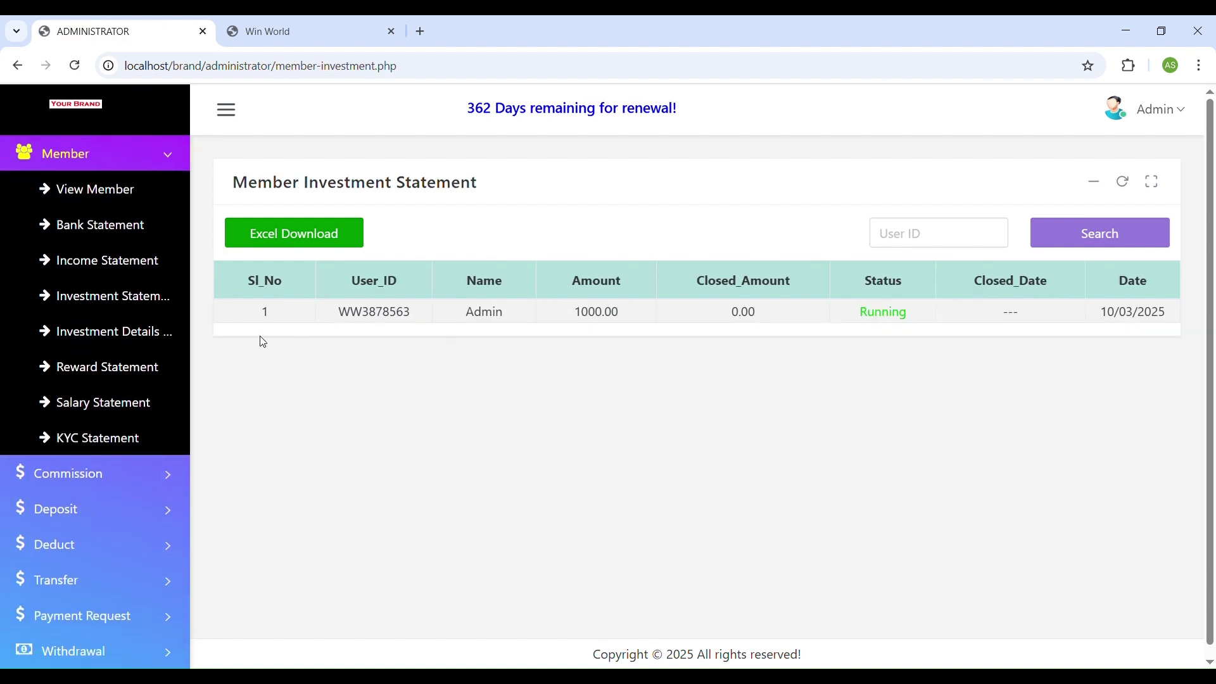
click(143, 339)
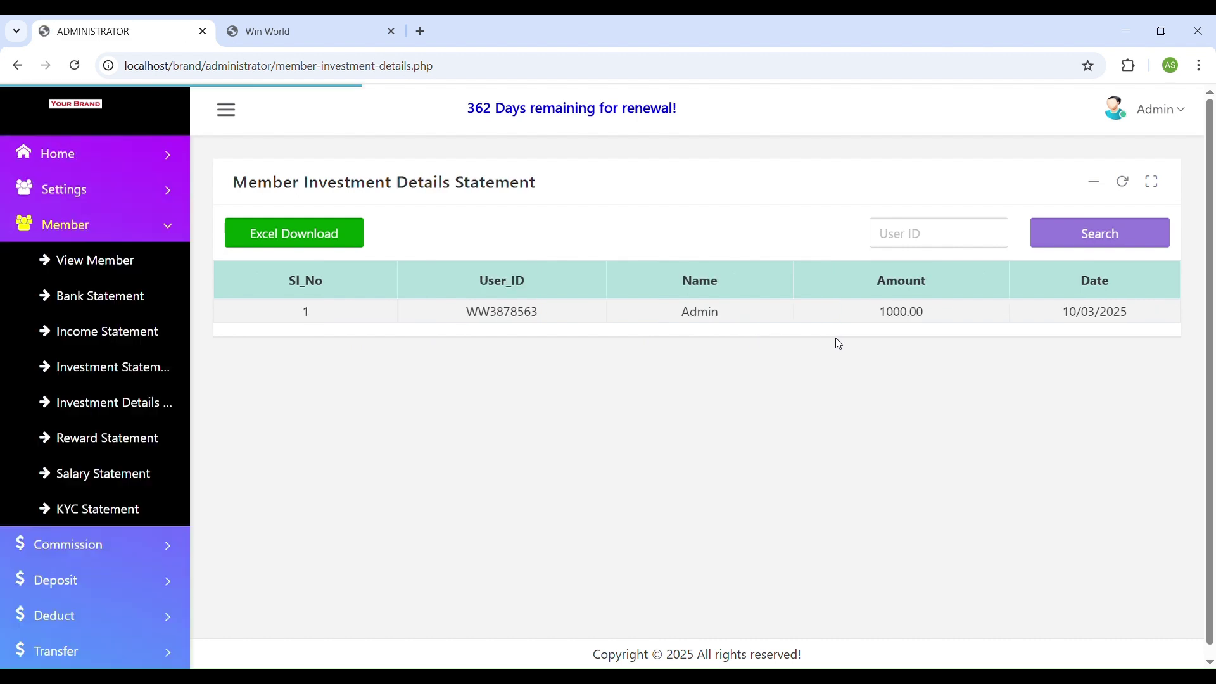
click(47, 370)
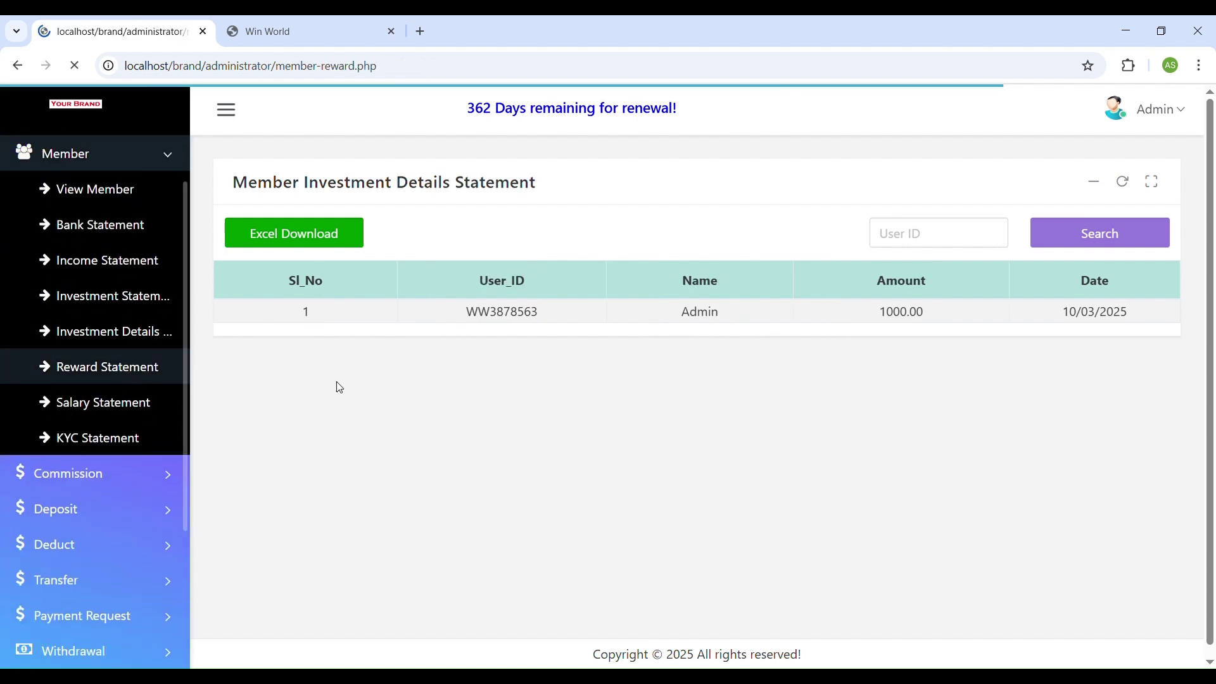
click(62, 405)
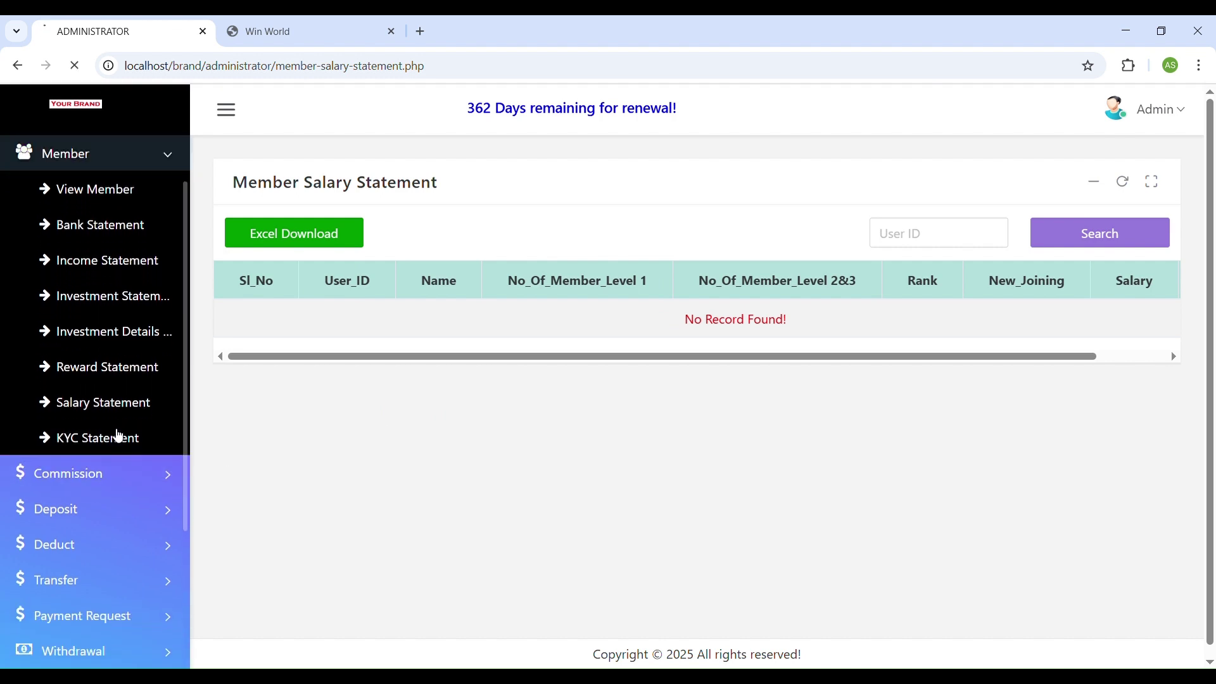
click(118, 435)
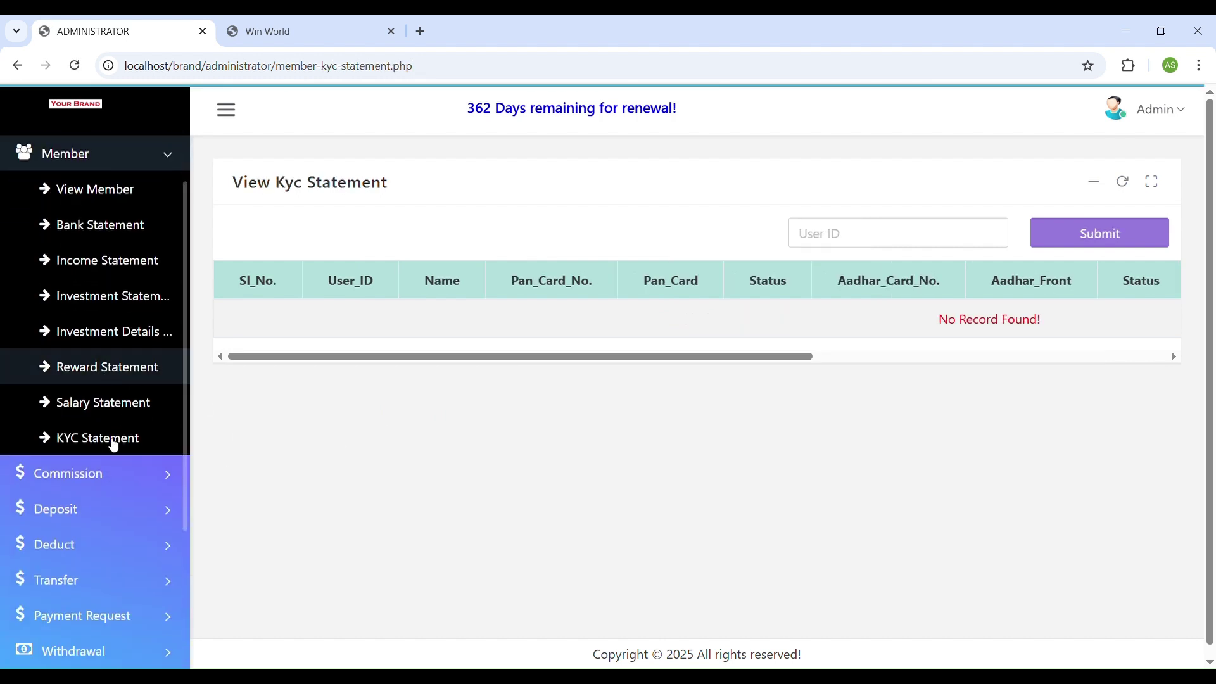
click(89, 473)
Review the Direct, Reward, Daily and Salary Bonus statements and the new deposit form.
click(103, 227)
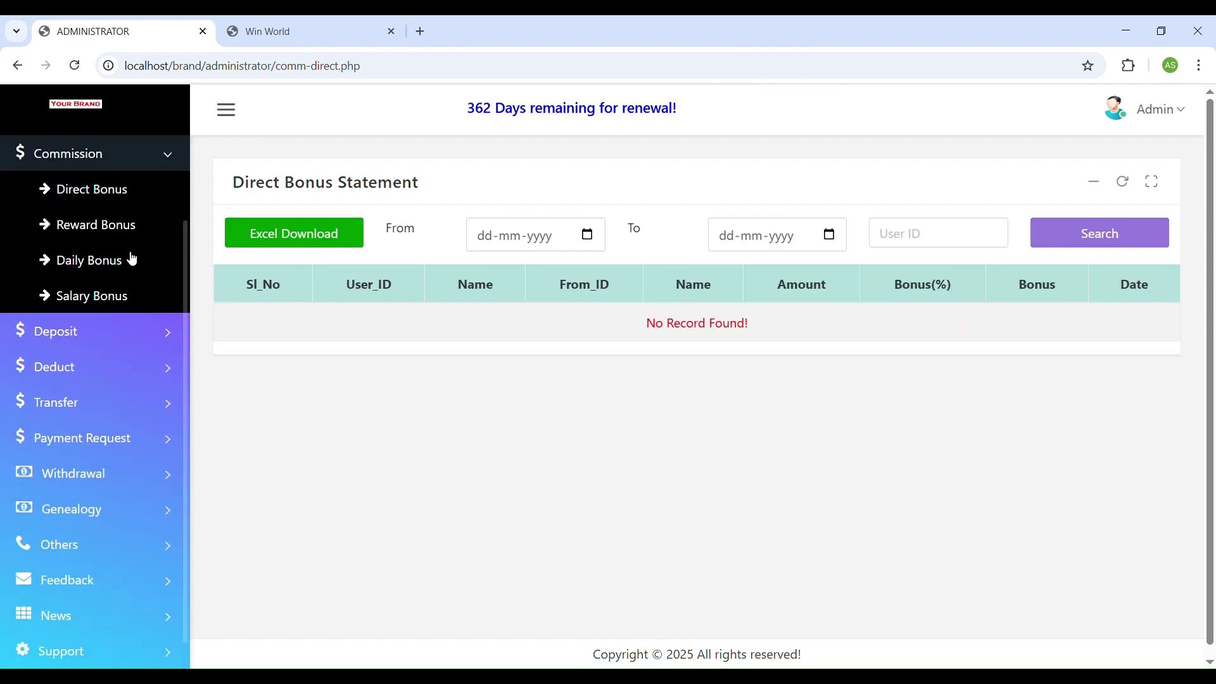
click(114, 226)
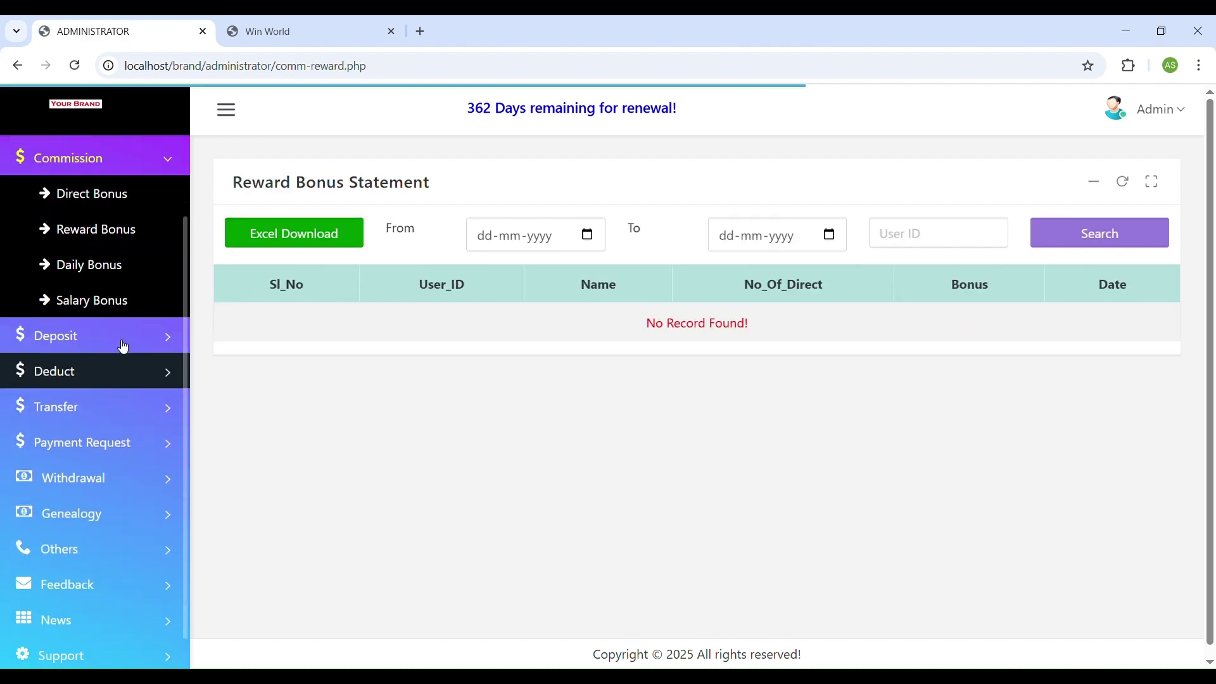
click(114, 267)
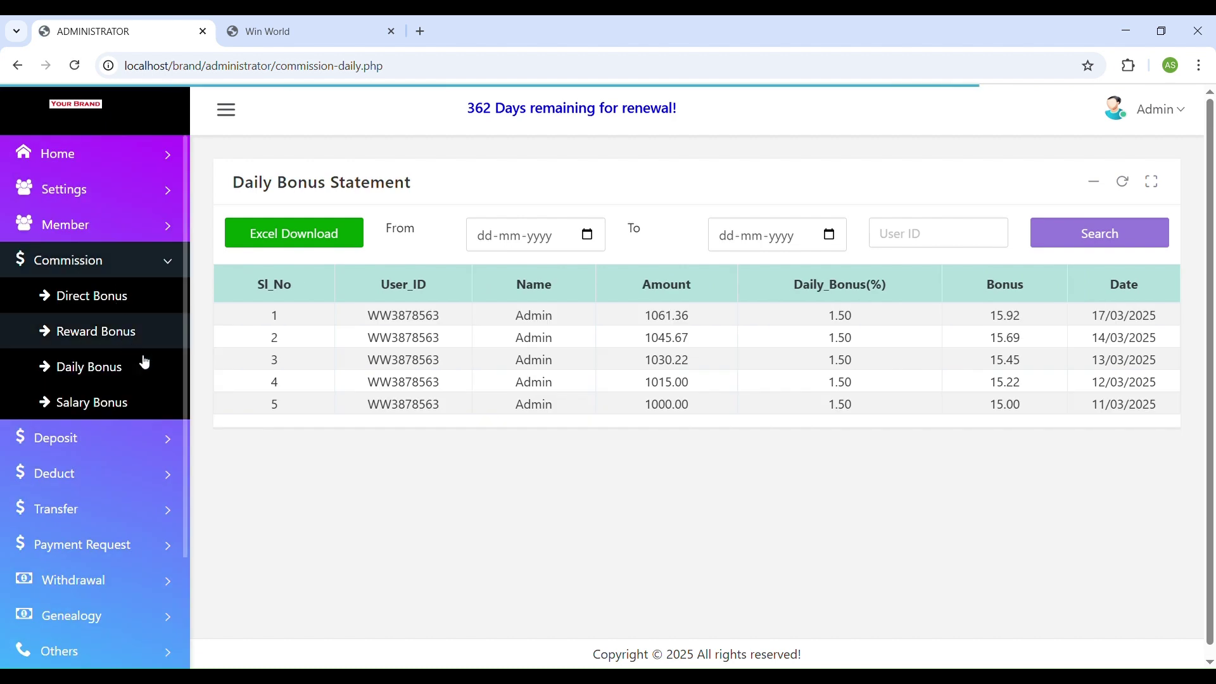
click(114, 300)
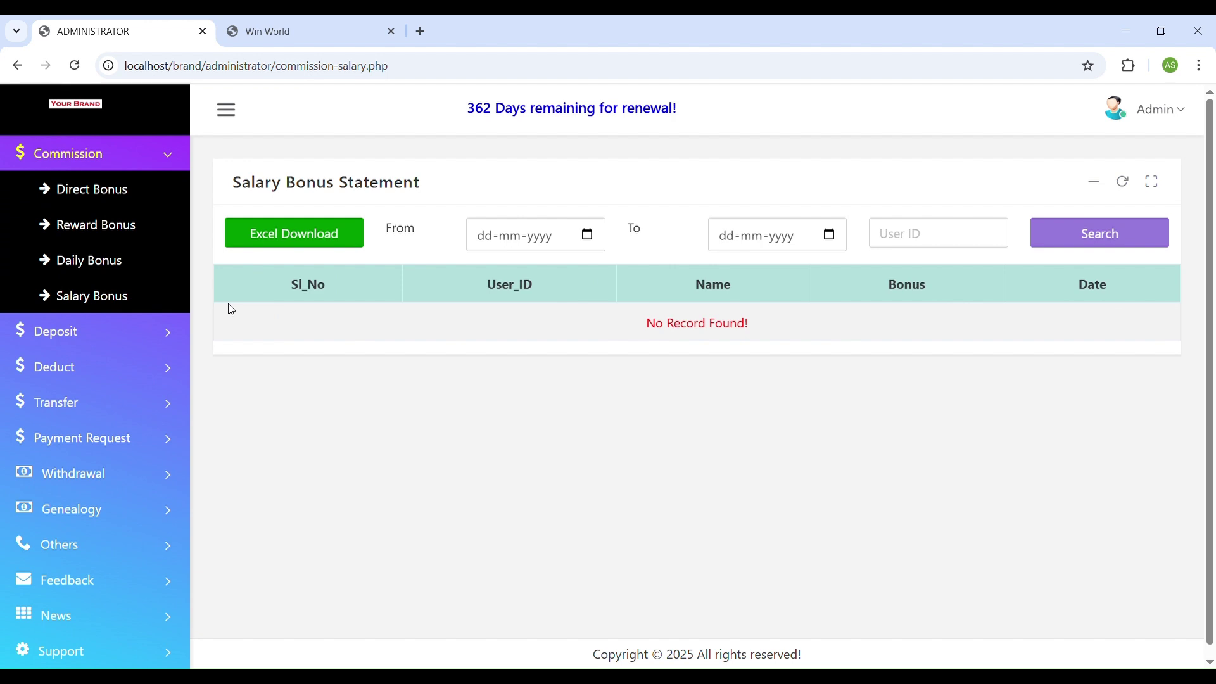
click(122, 330)
click(117, 229)
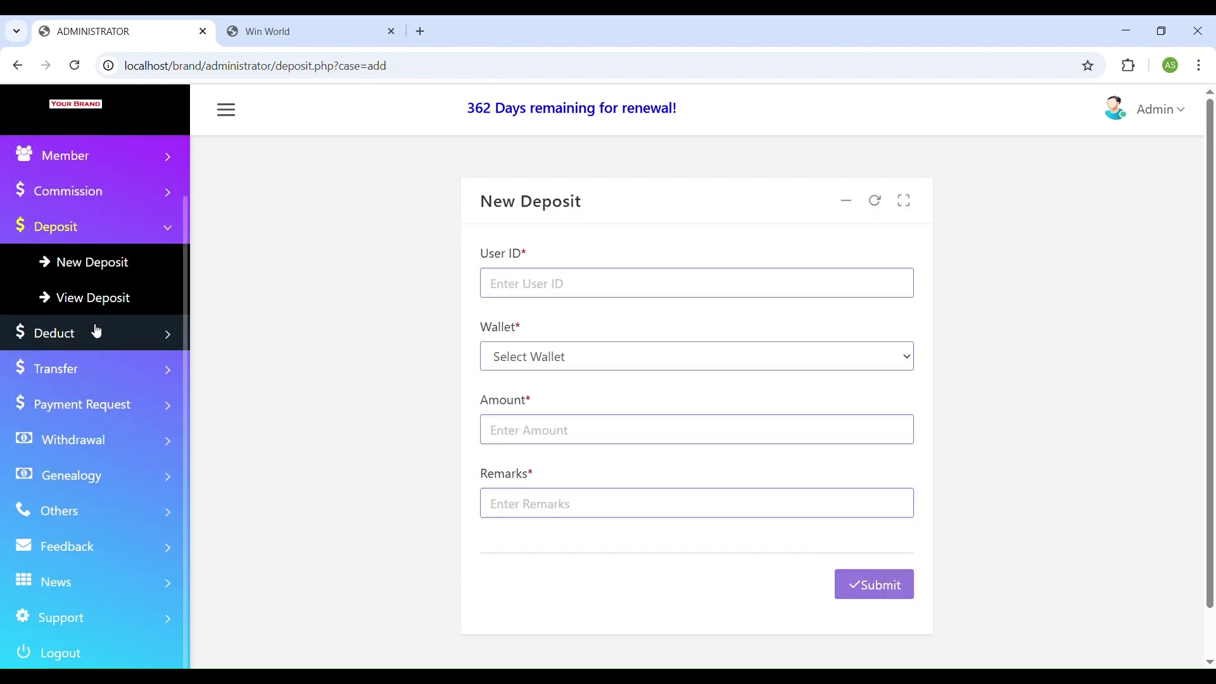
Open Member > View Member, then switch to the website's registration page.
click(95, 331)
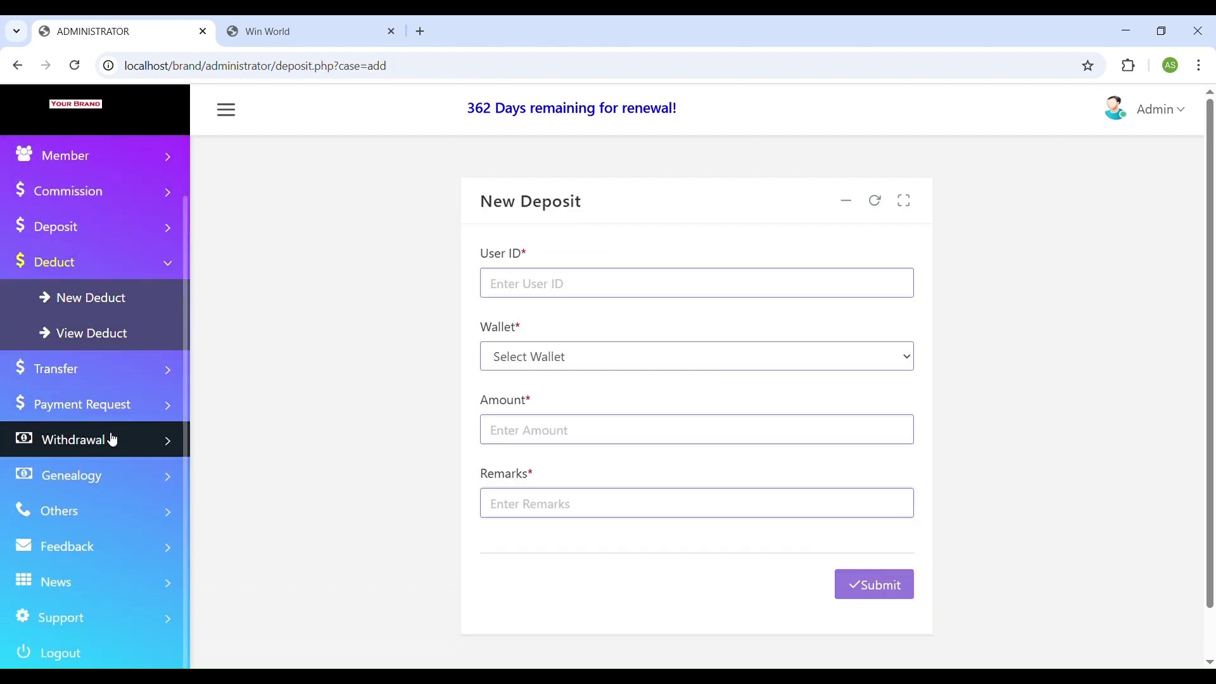
scroll(111, 435, up, 1)
click(95, 224)
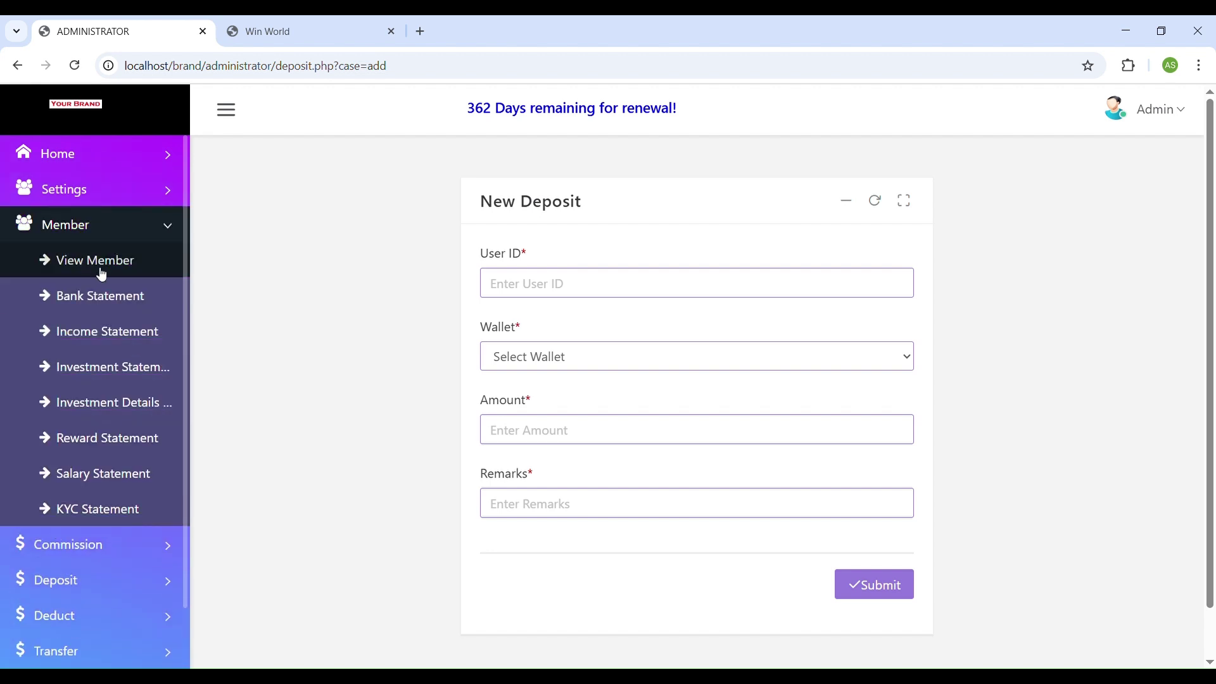
click(96, 263)
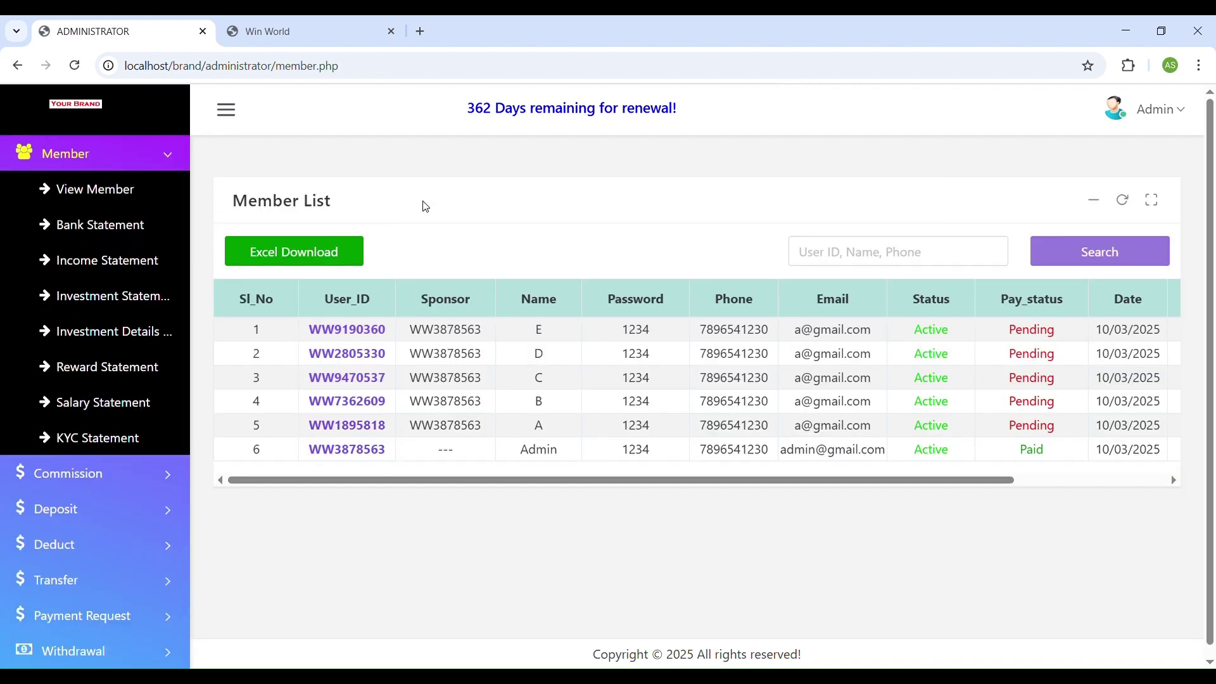
click(330, 31)
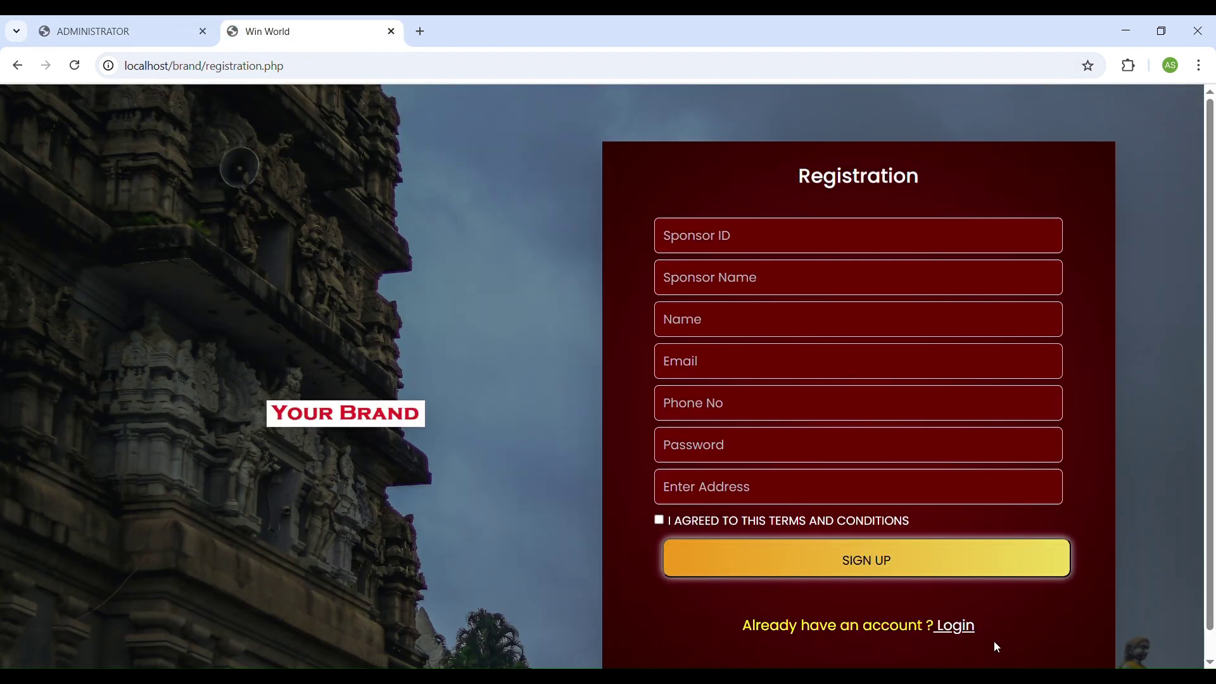
Sign in on the member login page with the fifth listed member's copied user ID and password.
click(971, 631)
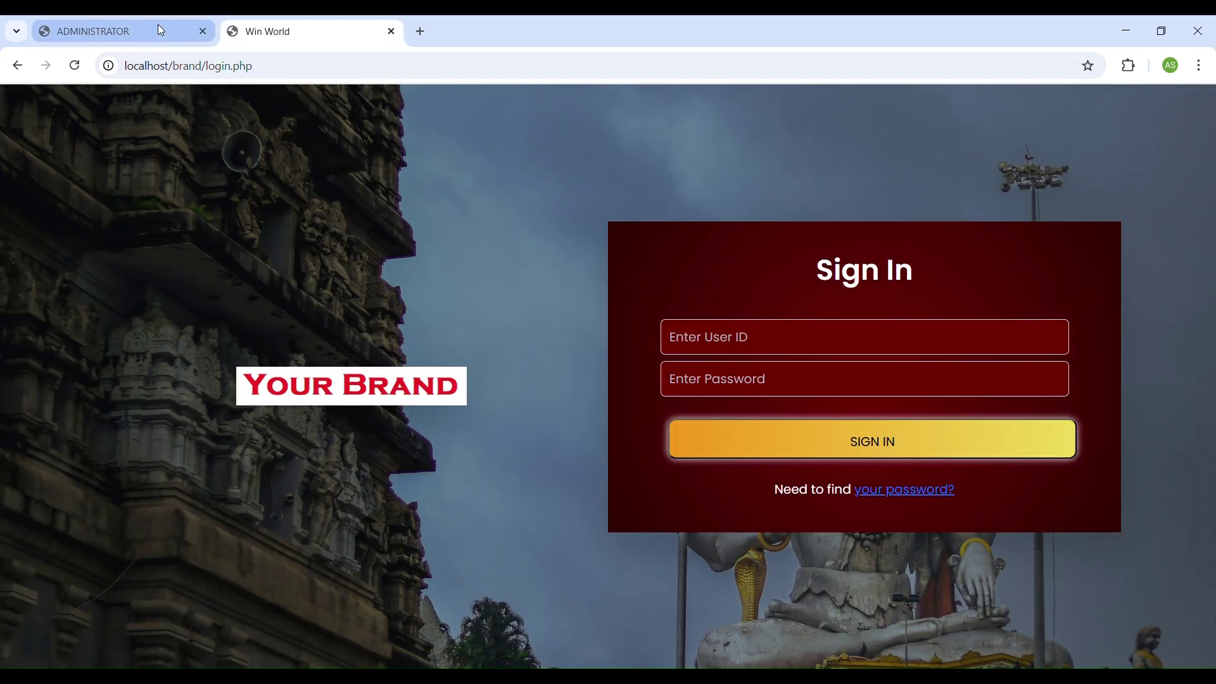
click(157, 25)
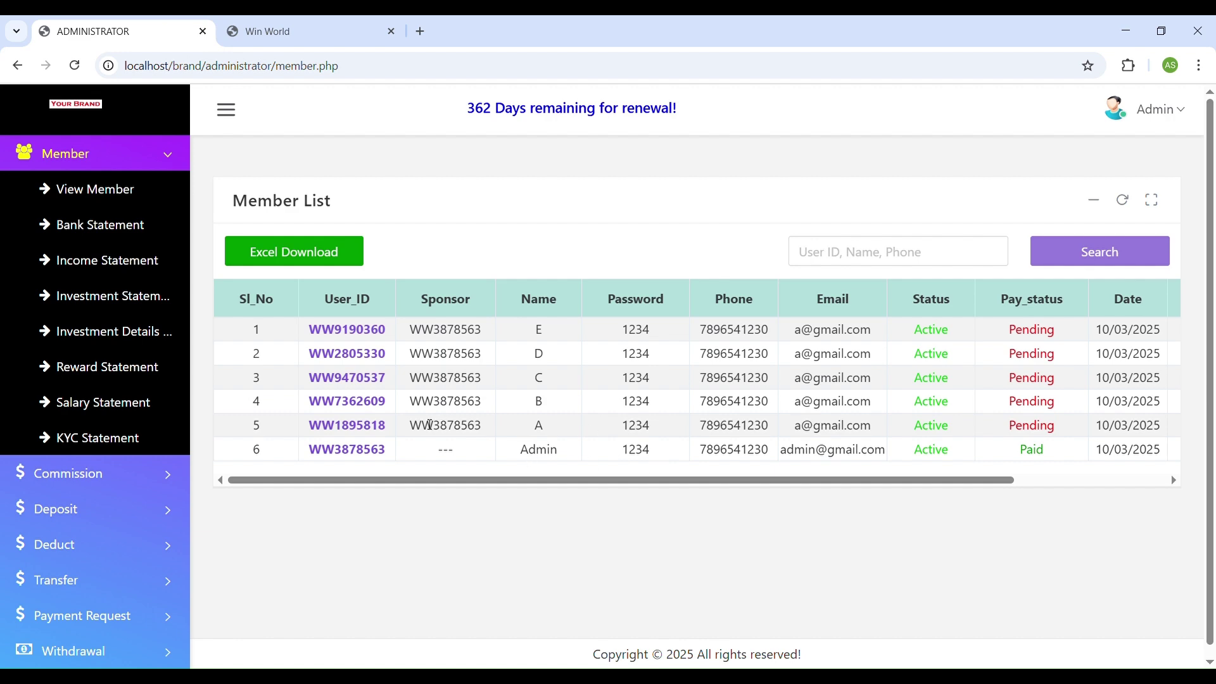
drag(398, 432, 309, 427)
key(ctrl+c)
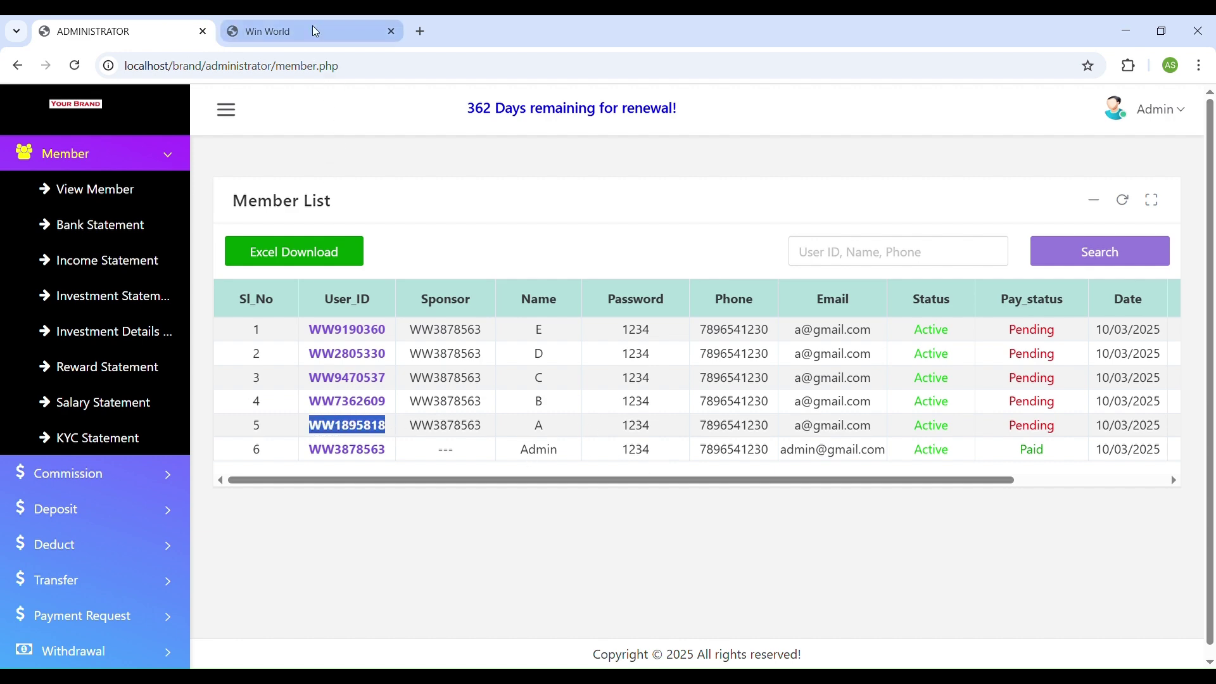
click(336, 31)
click(703, 337)
key(ctrl+v)
click(120, 31)
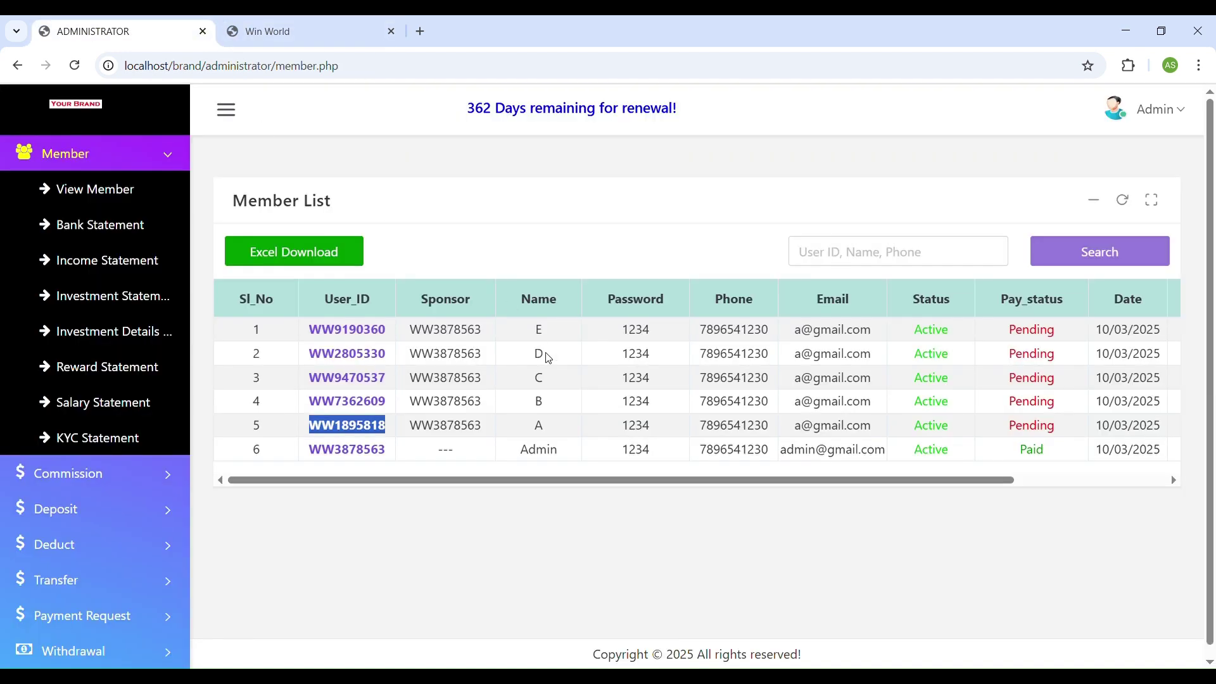
double_click(649, 428)
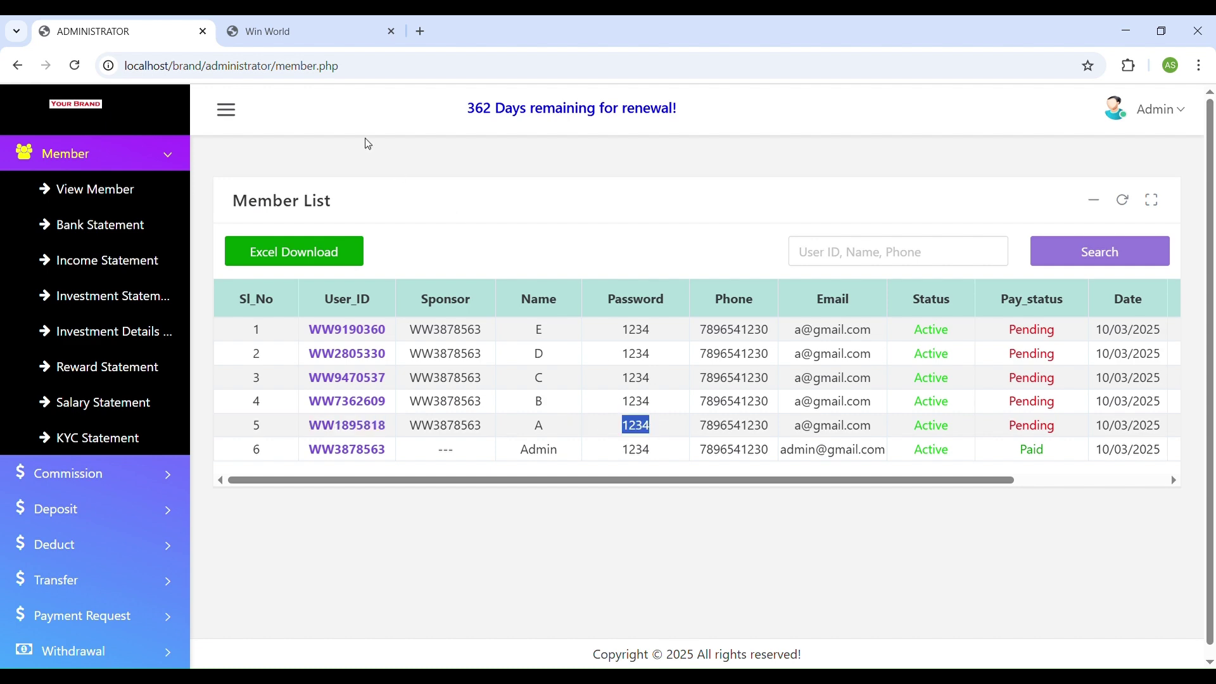
click(325, 32)
click(730, 383)
key(ctrl+v)
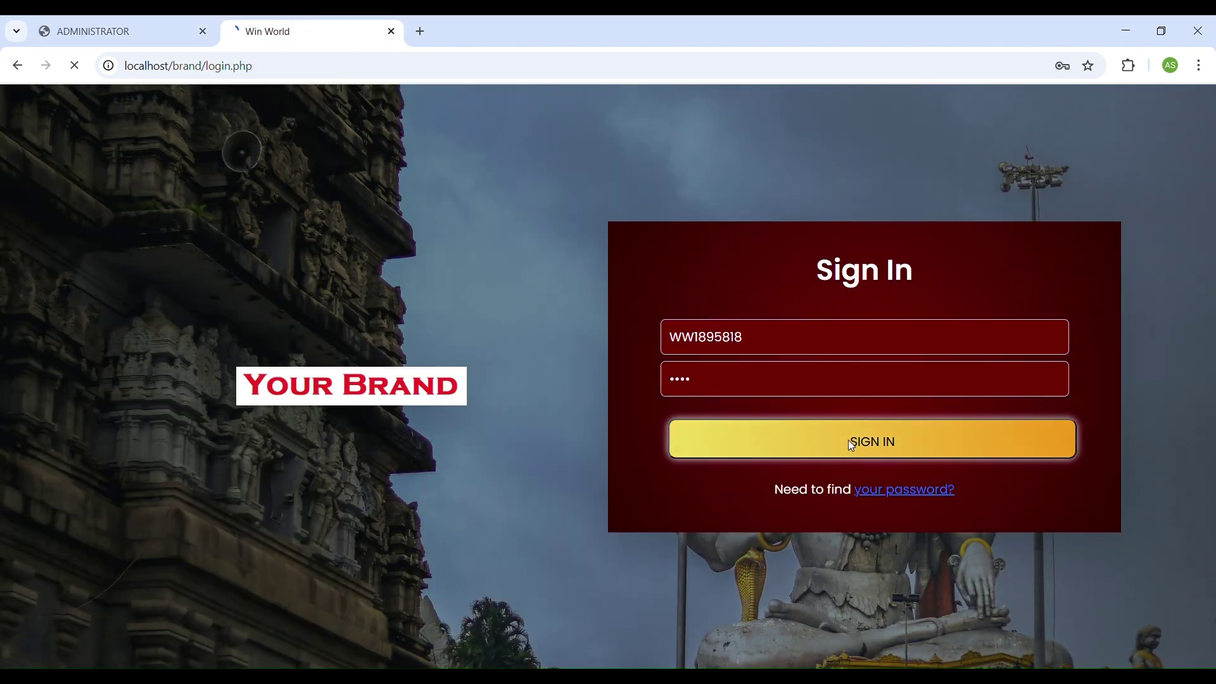
click(848, 439)
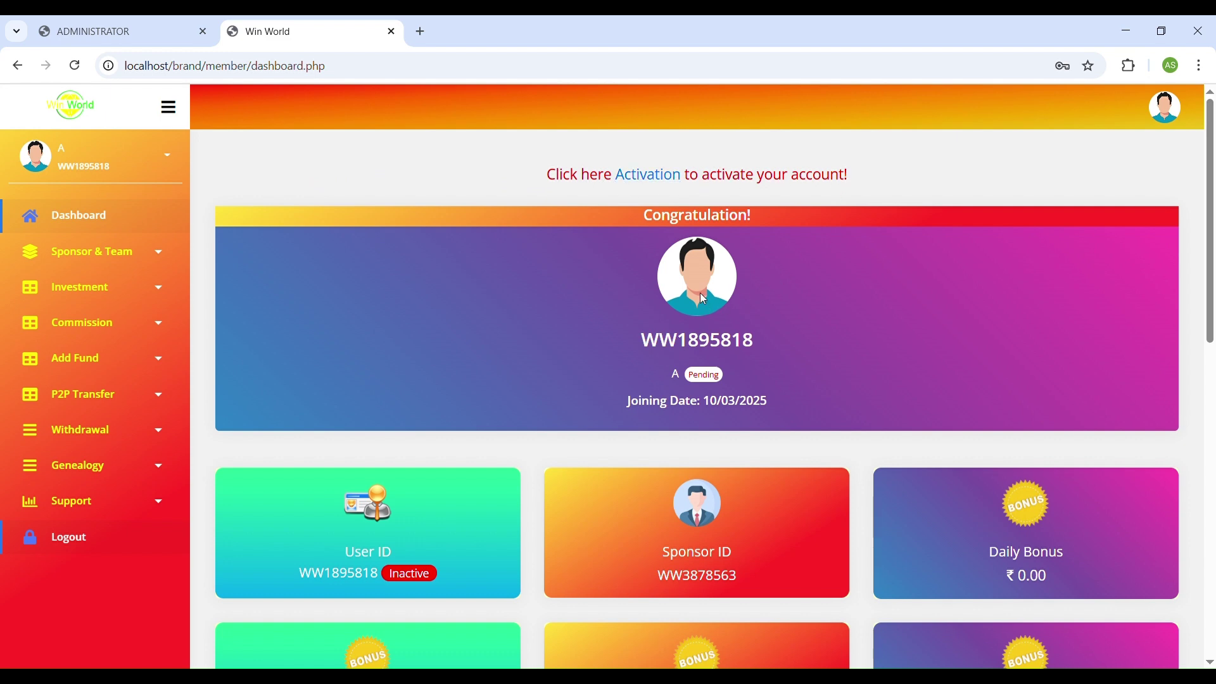
Check the member's user ID, Pending status and joining date, then scroll through the dashboard cards.
drag(641, 341, 778, 349)
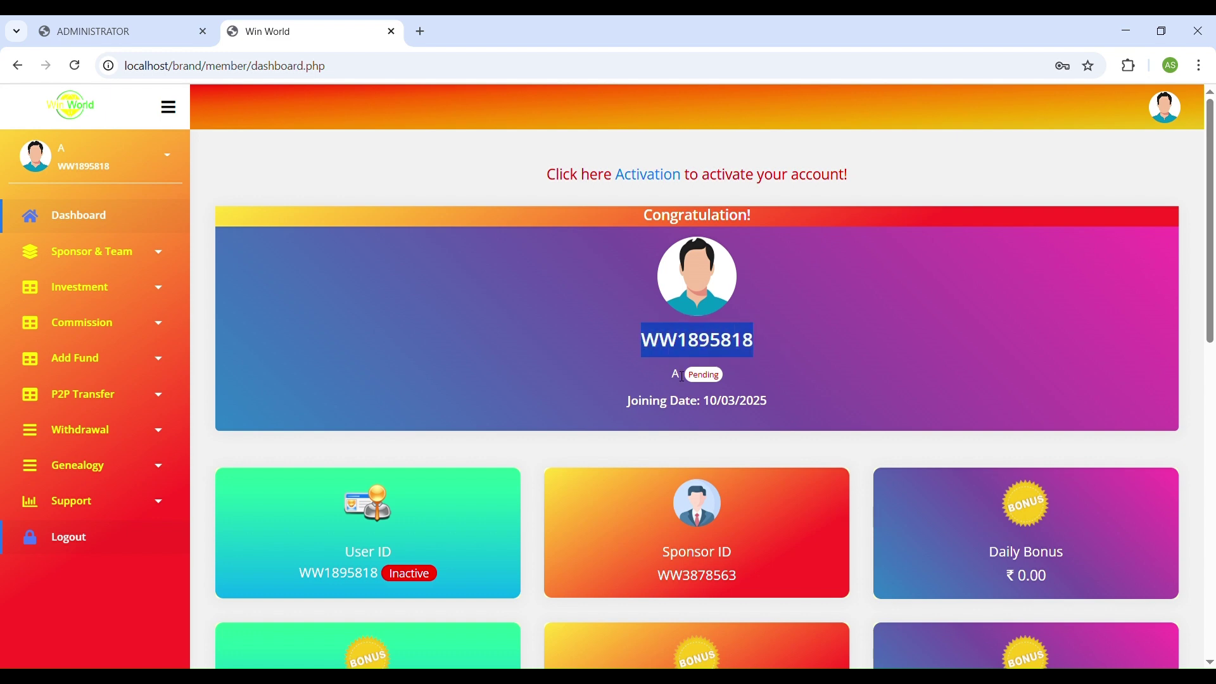
double_click(704, 376)
double_click(715, 404)
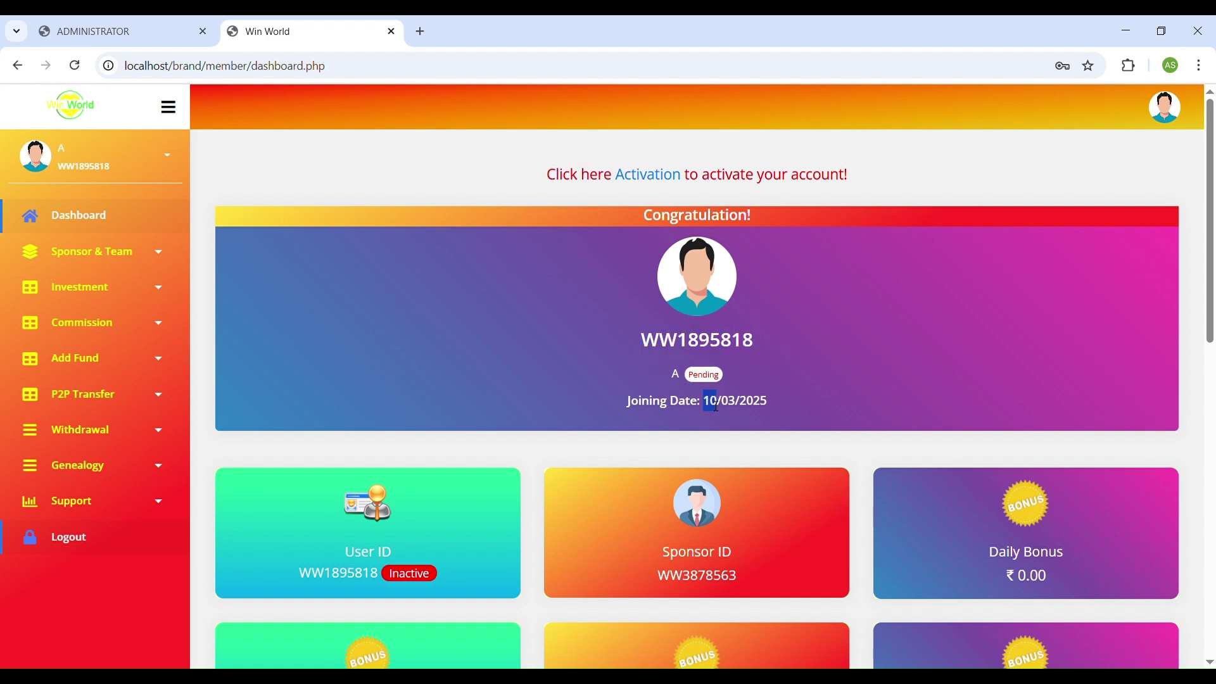
scroll(388, 440, down, 1)
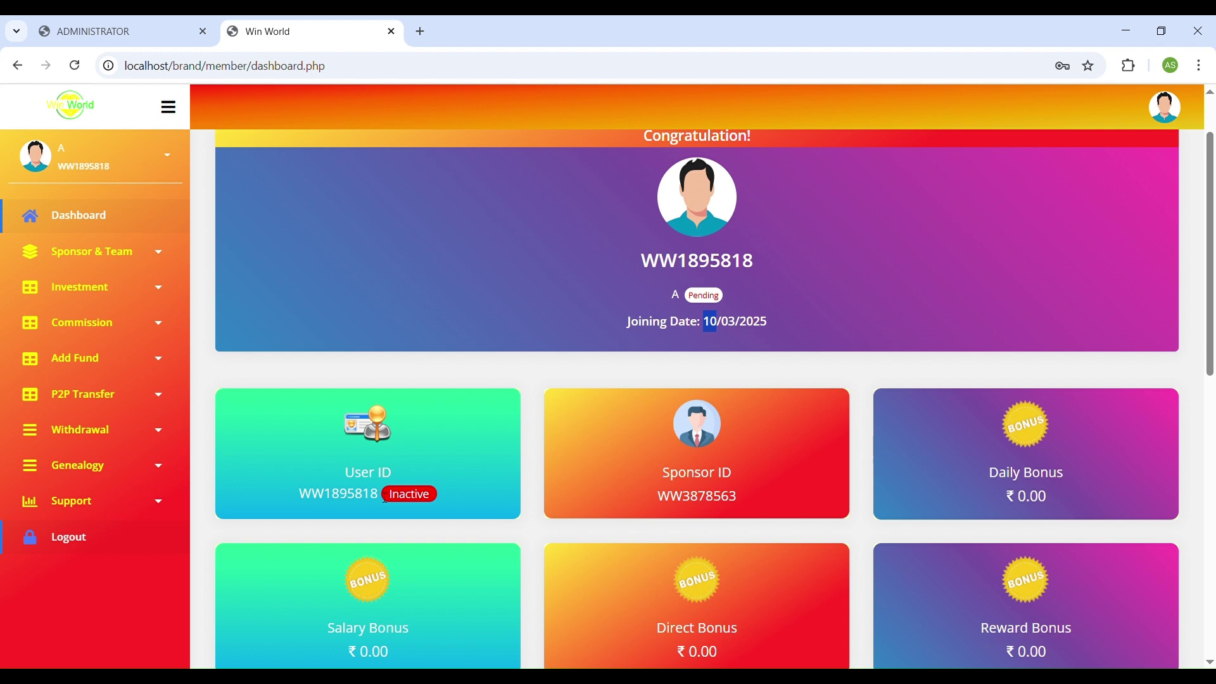
scroll(973, 442, down, 2)
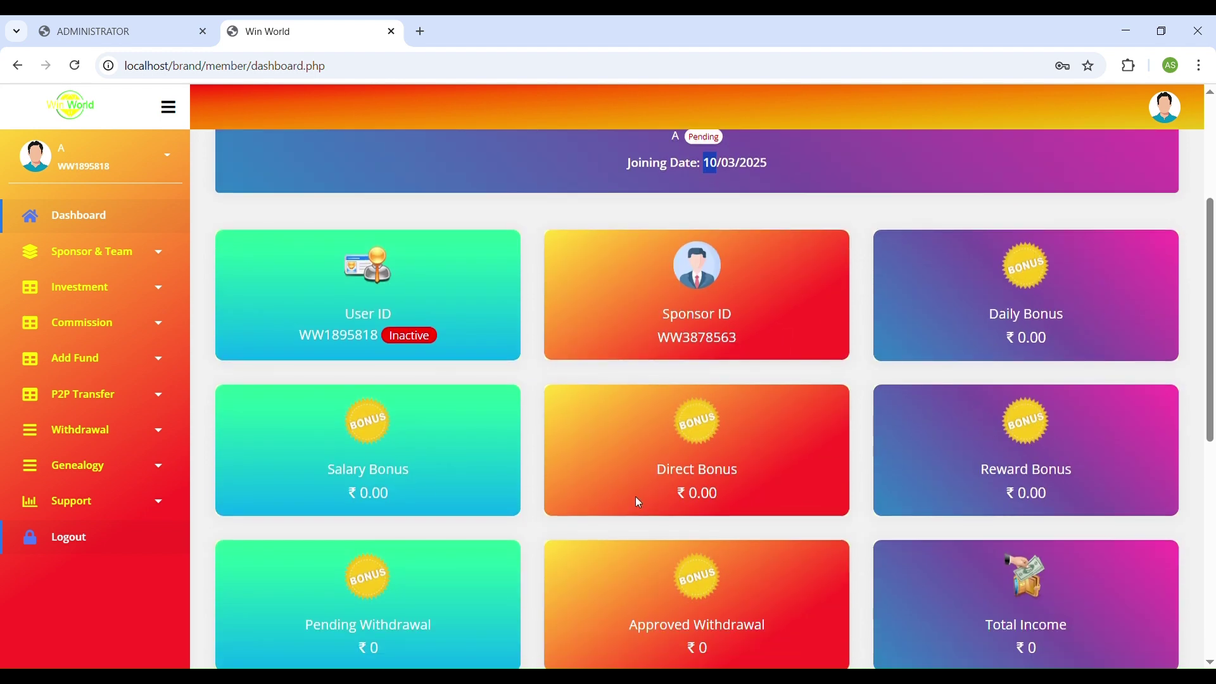
scroll(659, 494, down, 1)
scroll(452, 538, down, 2)
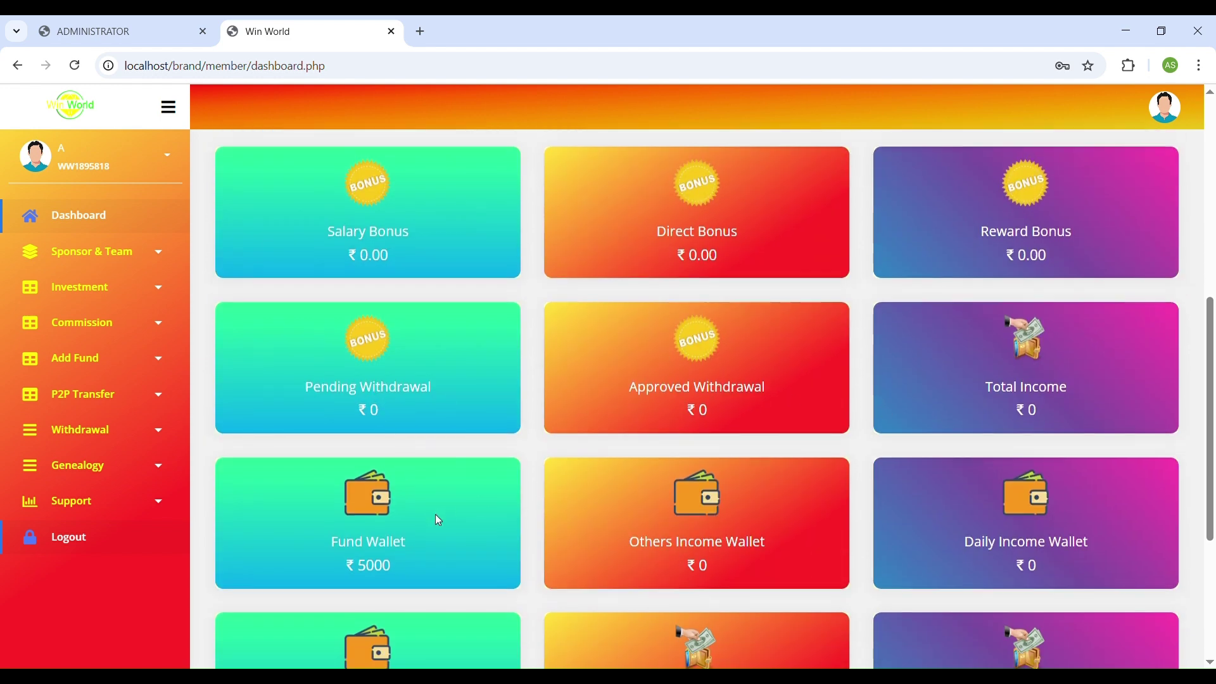
scroll(407, 532, down, 2)
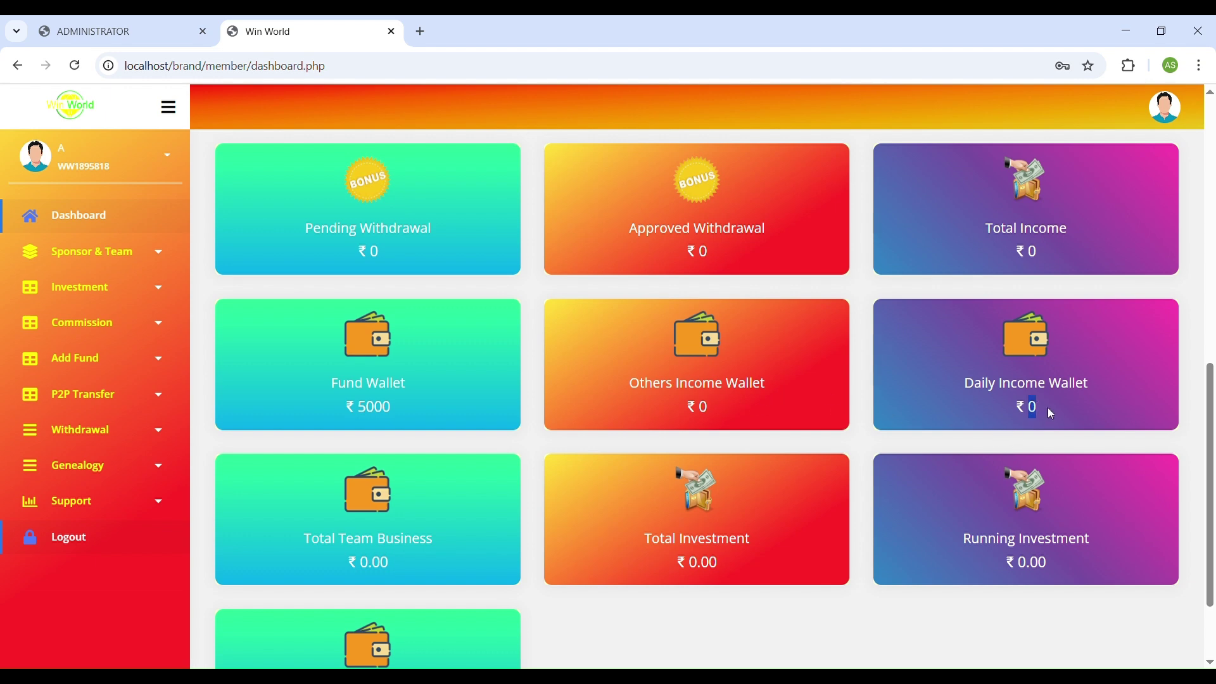
scroll(551, 450, down, 2)
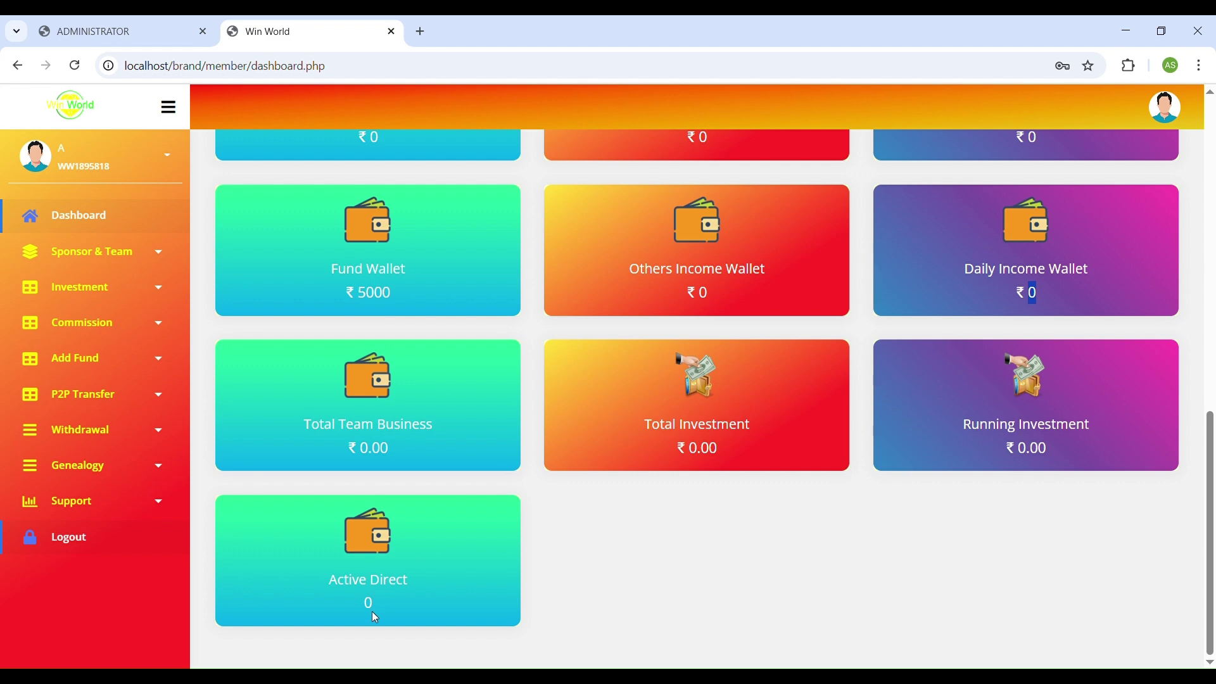
Note the ₹5000 Fund Wallet balance and open Add Fund > View History.
double_click(383, 293)
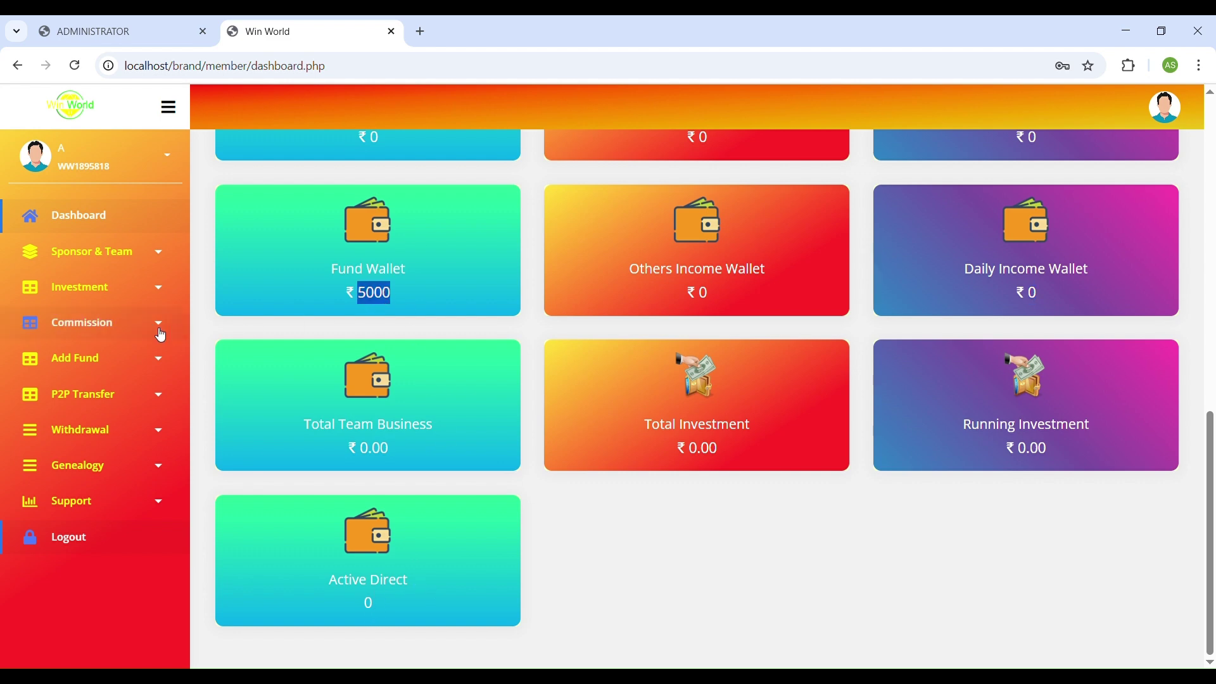
click(114, 365)
click(88, 441)
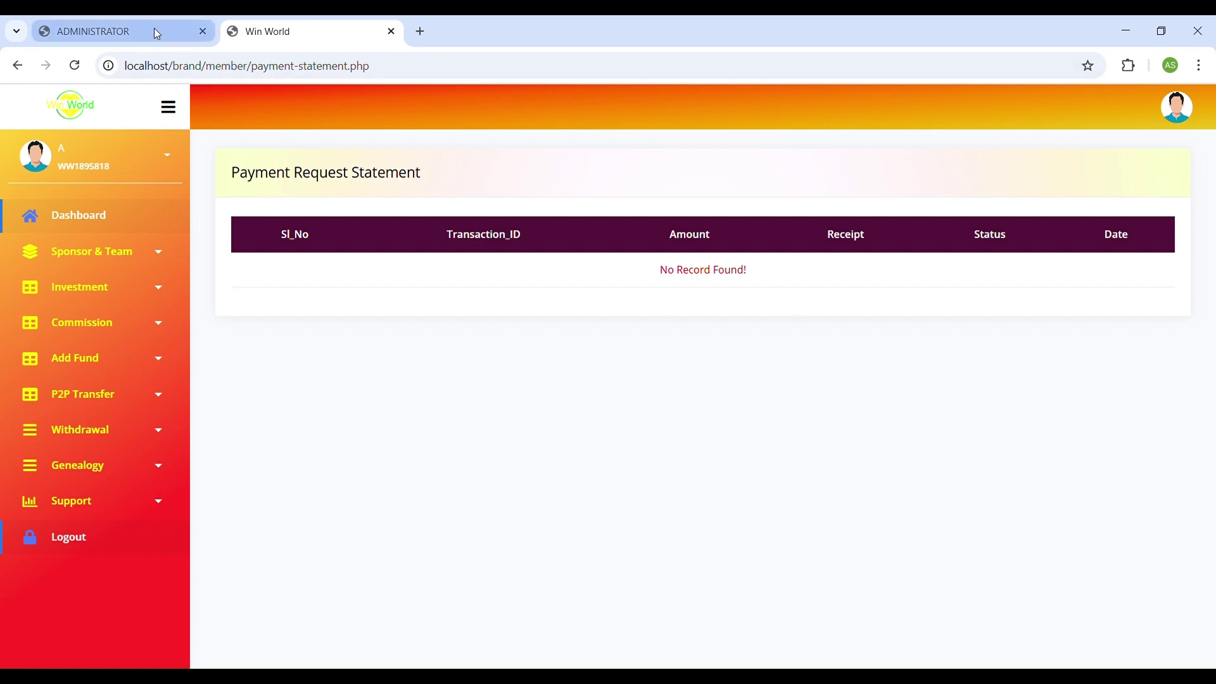
Find the member's 5000.00 Fund Wallet deposit in the admin View Deposit list, then return to the member dashboard.
click(154, 30)
click(109, 509)
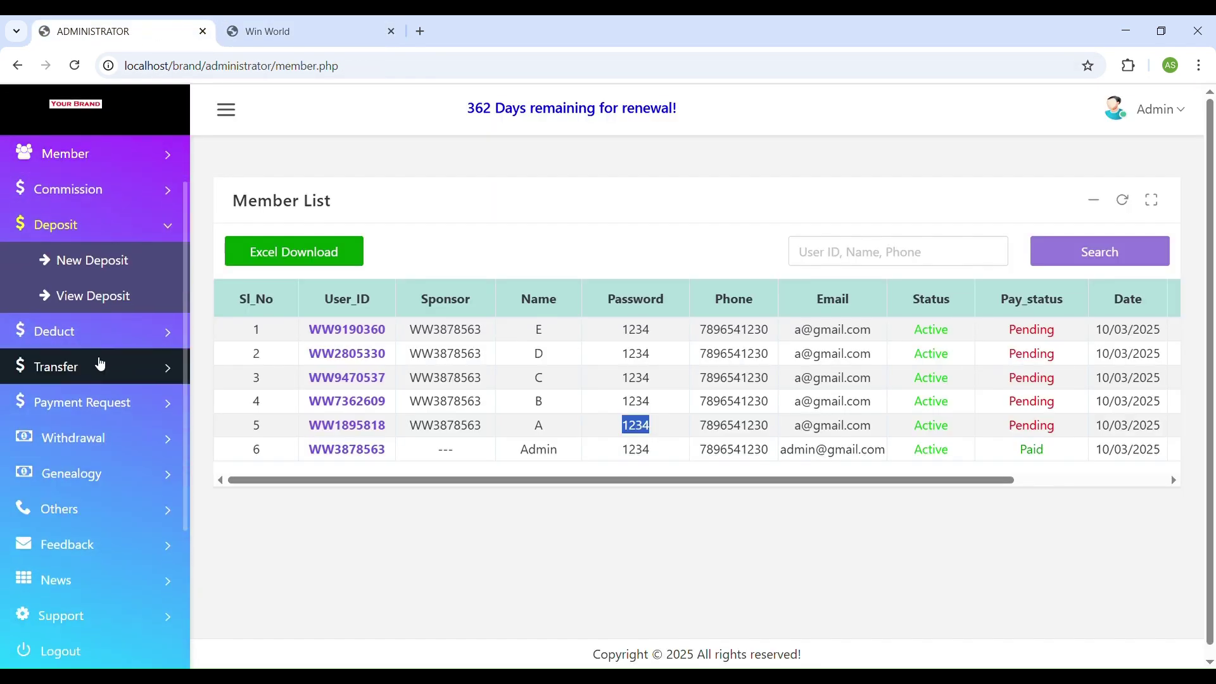
click(92, 293)
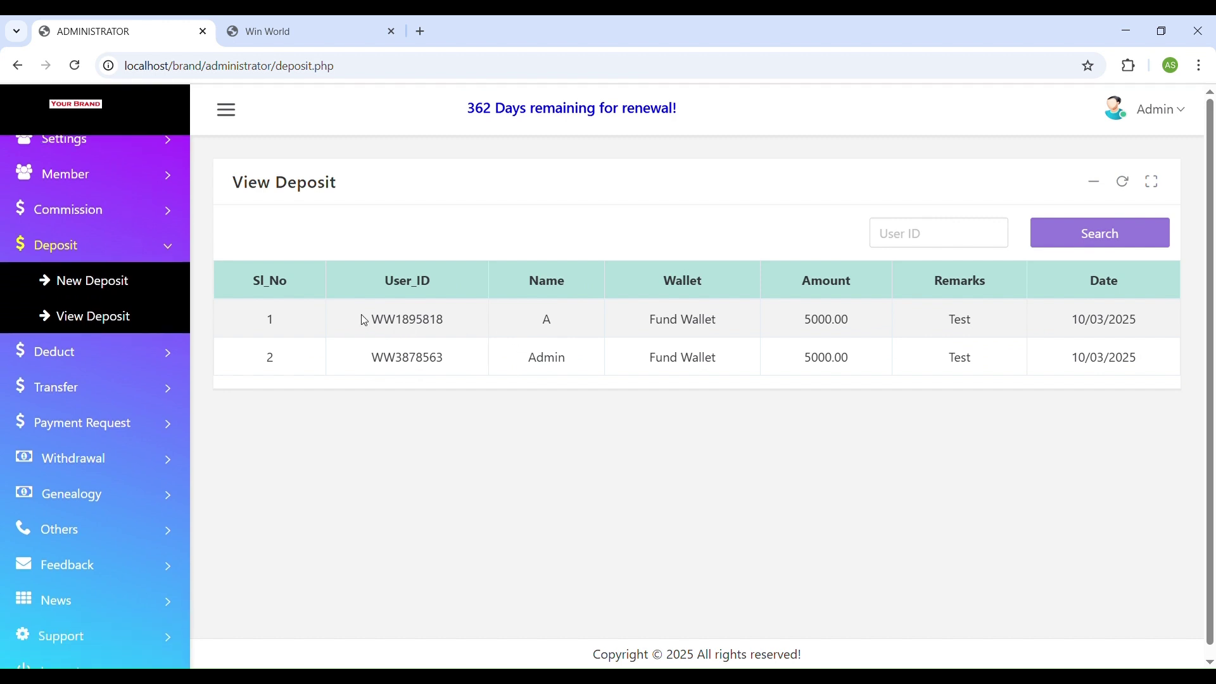
drag(366, 318, 657, 324)
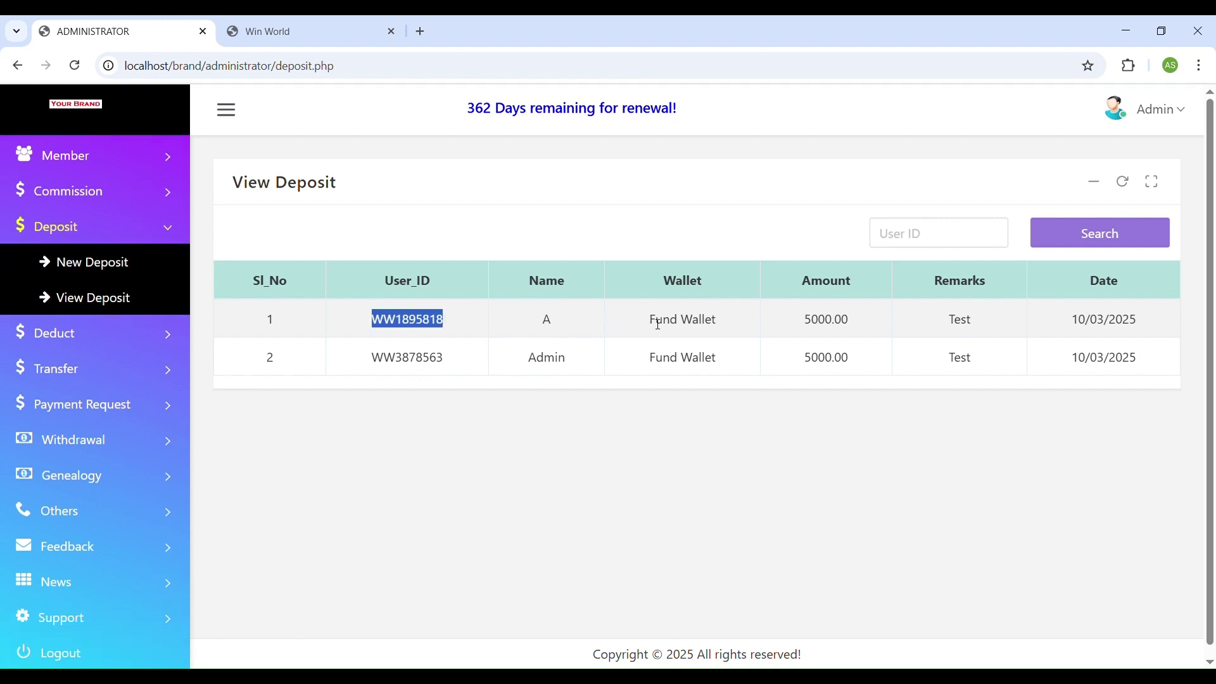
click(825, 320)
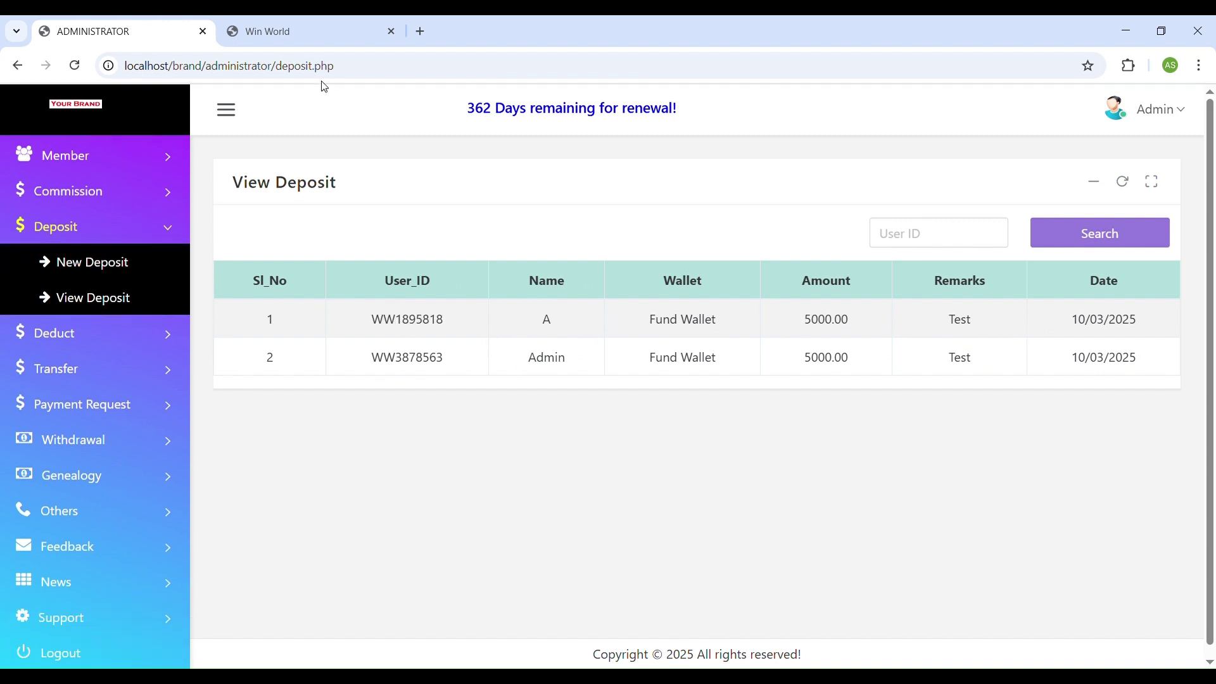
click(301, 31)
click(96, 208)
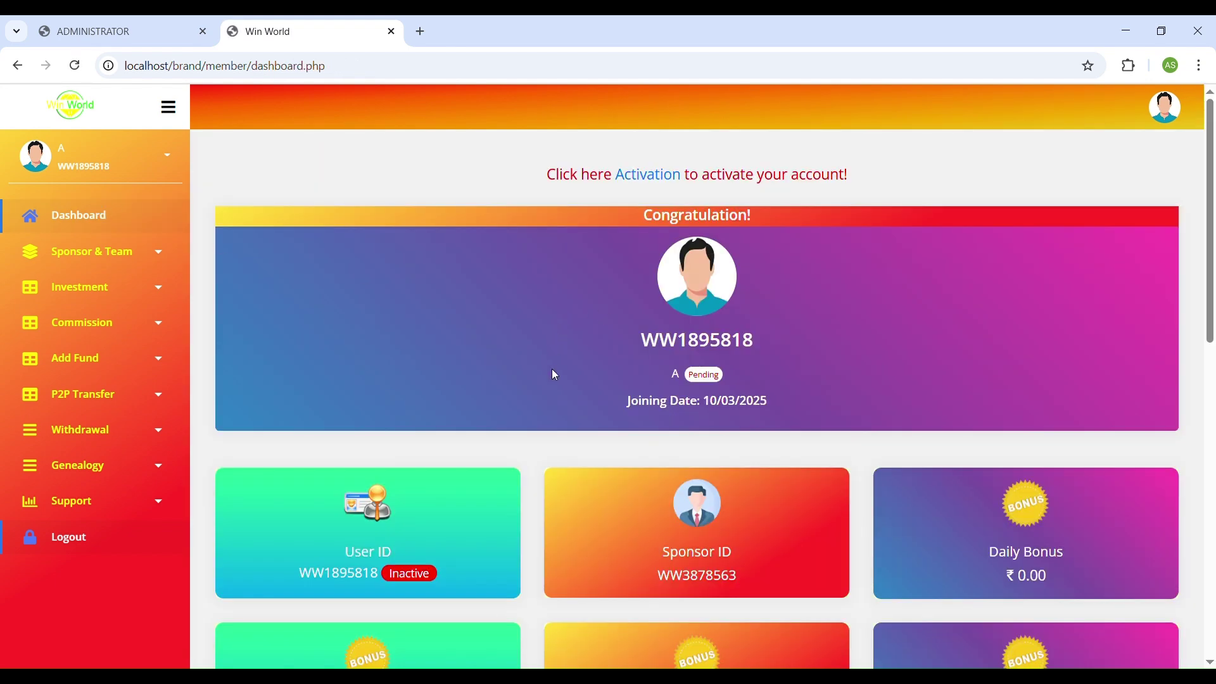
Visit the edit profile, KYC update and change password pages, then Sponsor & Team > My Sponsor.
scroll(552, 371, down, 5)
click(121, 165)
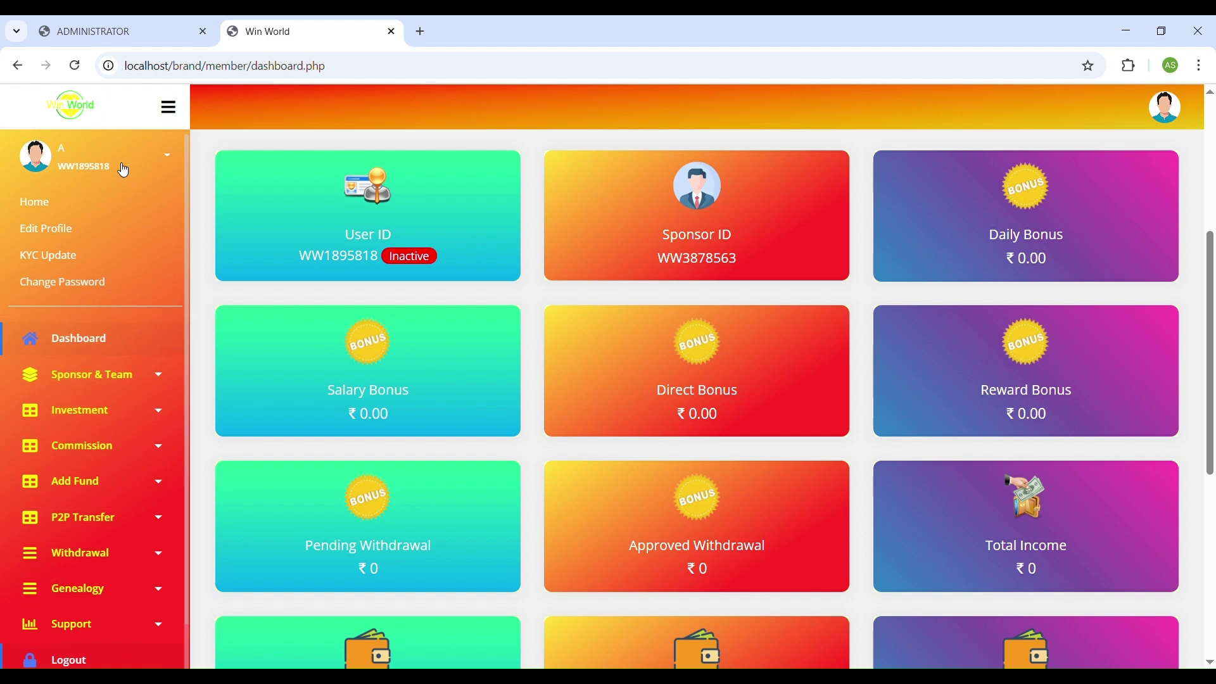
click(53, 231)
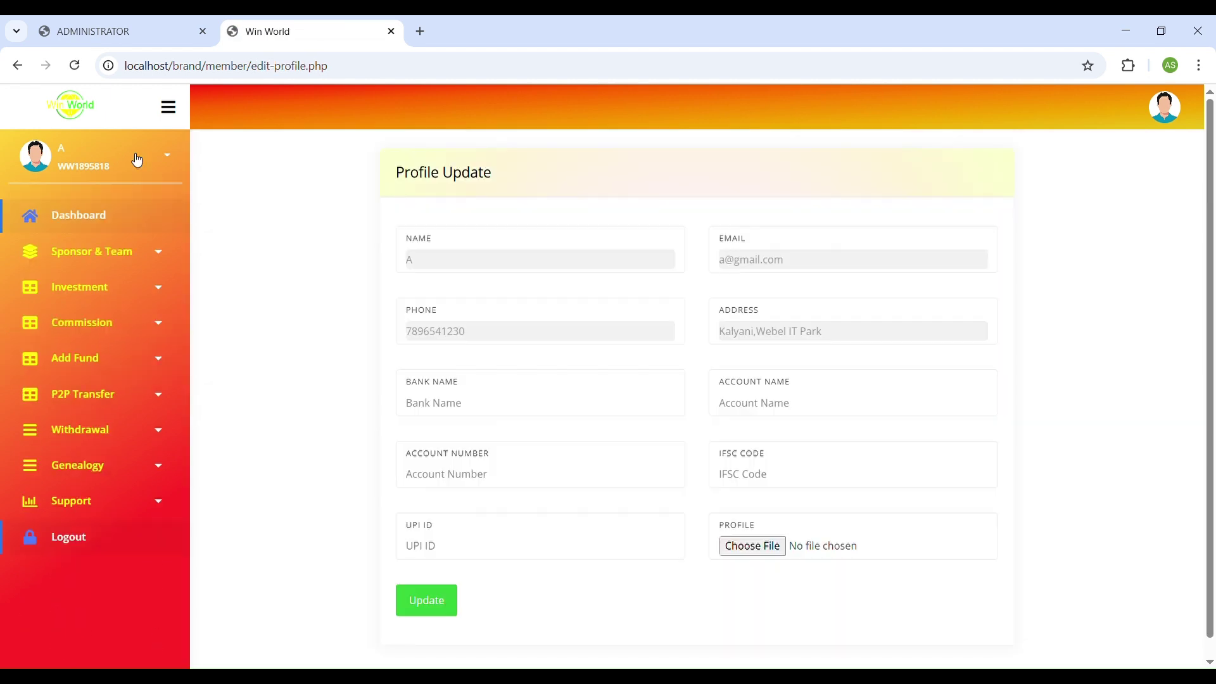
click(117, 165)
click(74, 265)
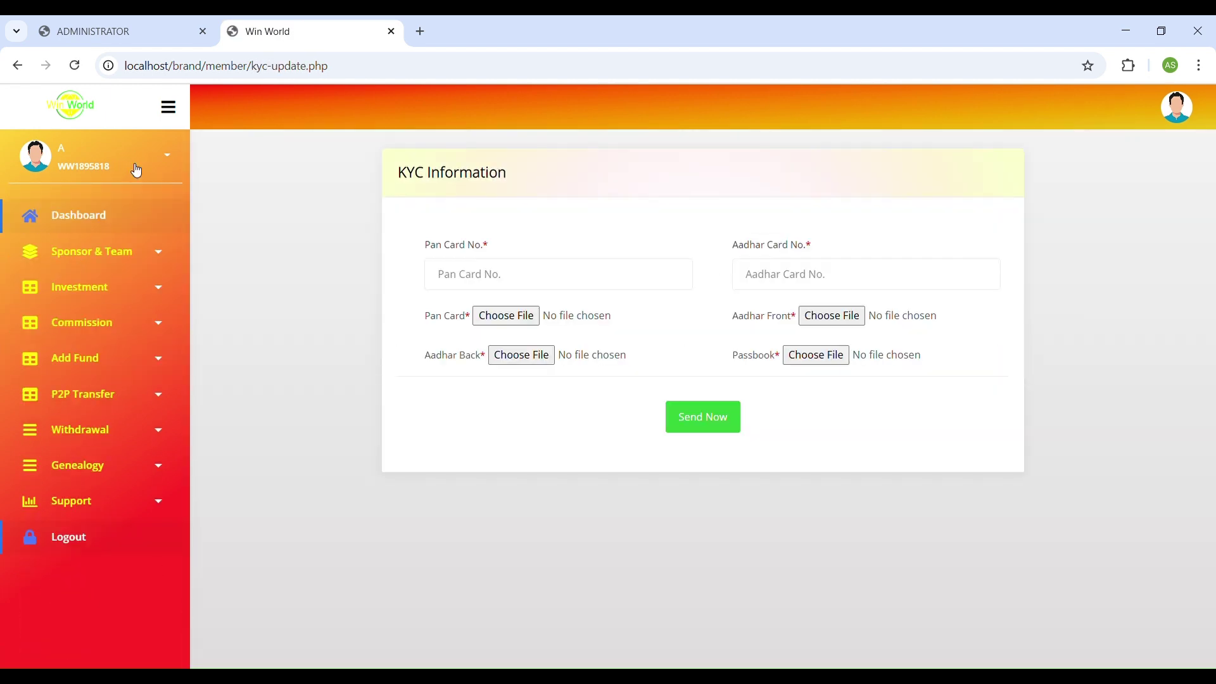
click(133, 168)
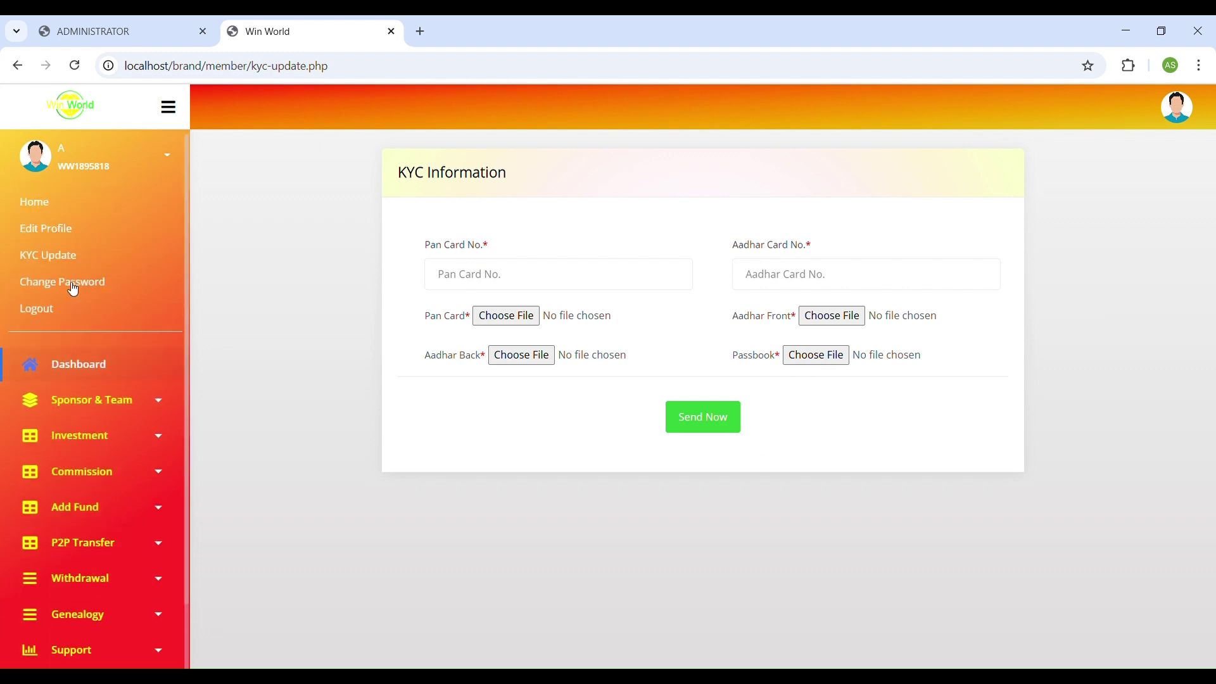
click(73, 282)
click(113, 167)
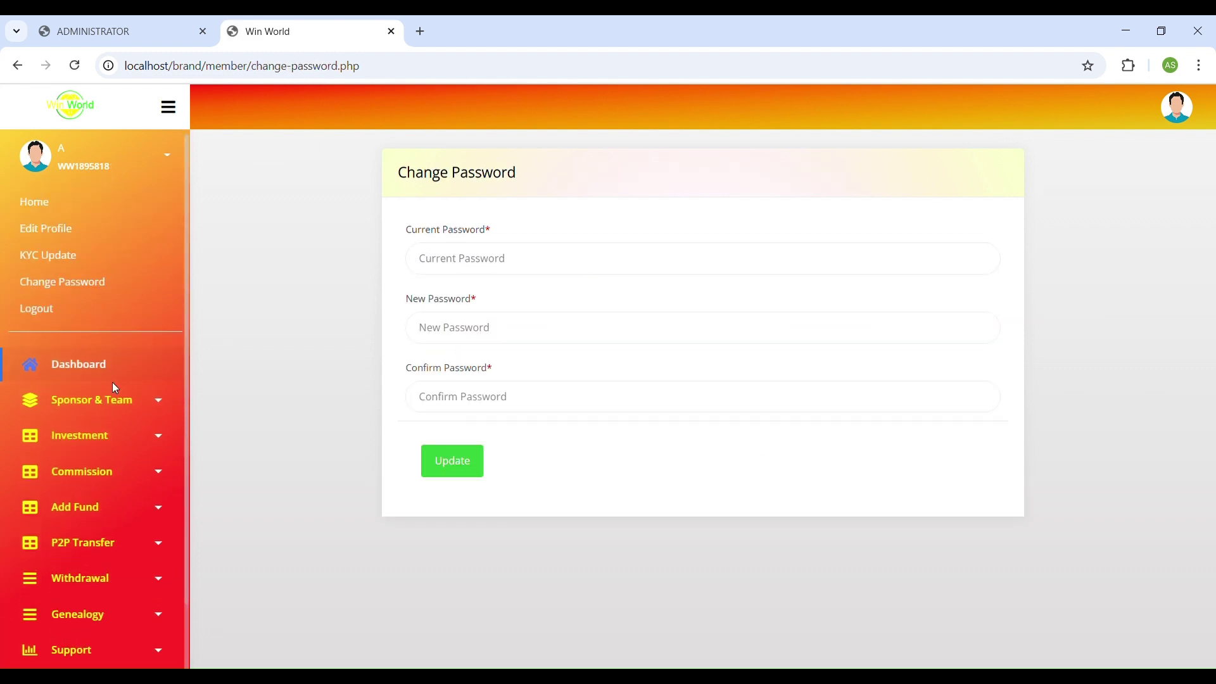
click(114, 399)
click(86, 443)
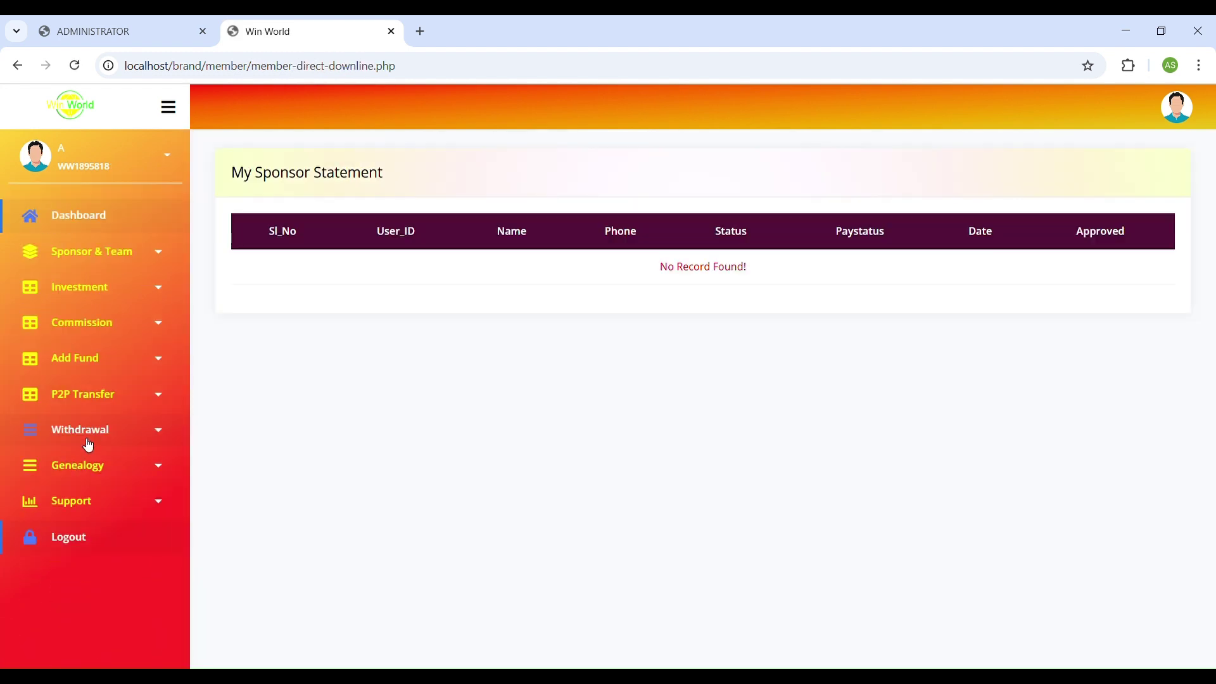
View My Team and the New Investment, Investment History and Running Investment pages.
click(110, 258)
click(88, 331)
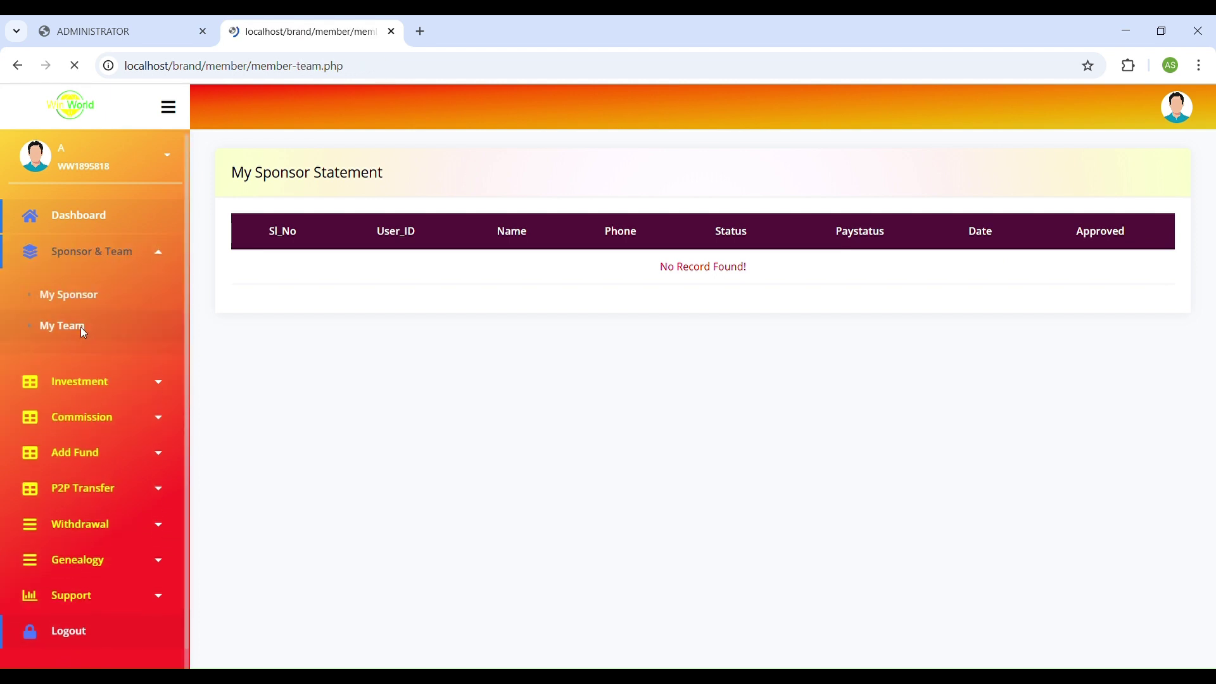
click(113, 287)
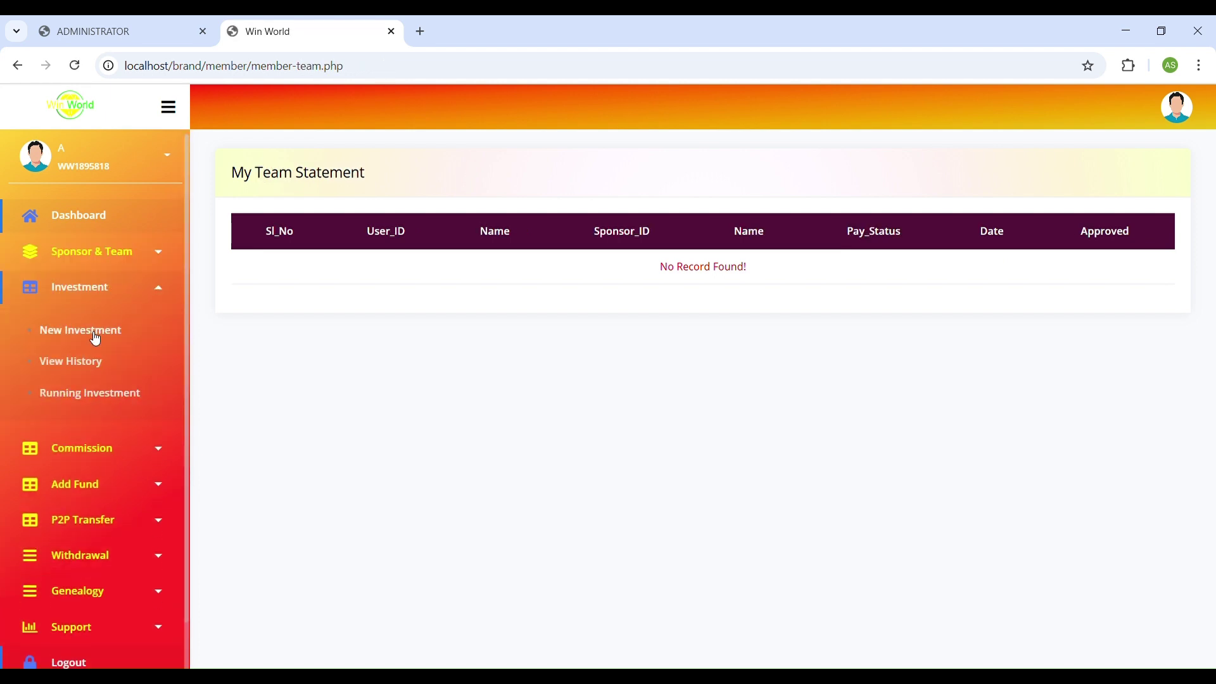
click(89, 331)
click(112, 293)
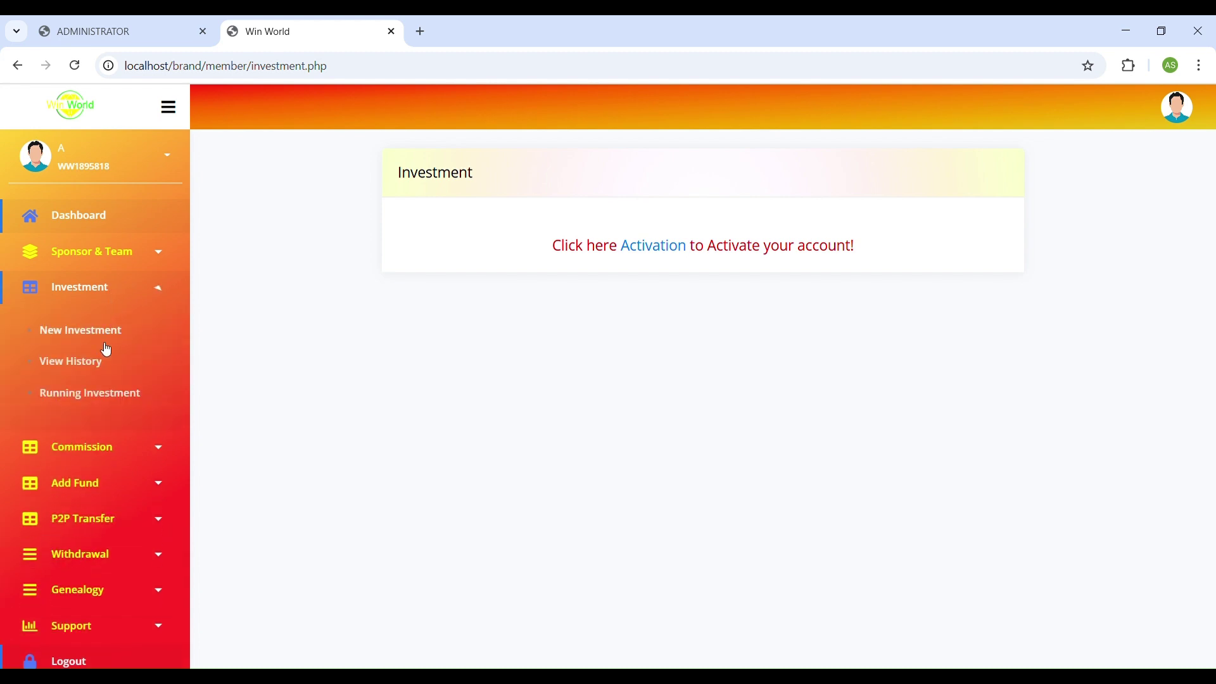
click(98, 361)
click(111, 294)
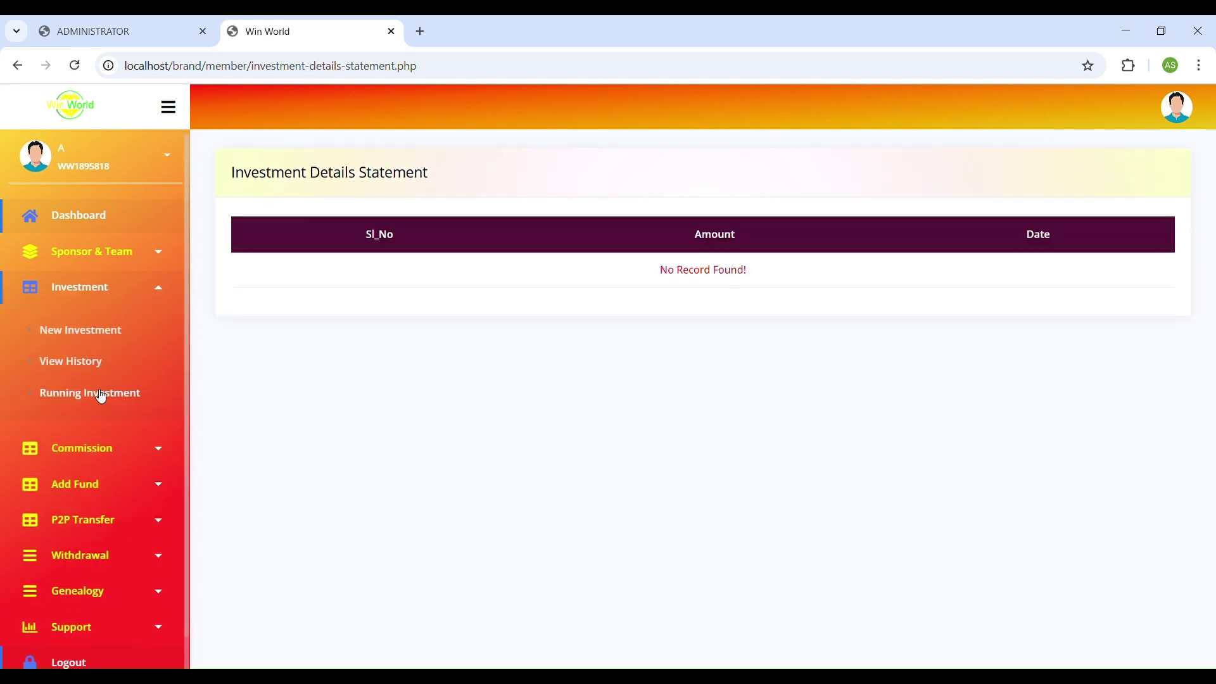
click(100, 394)
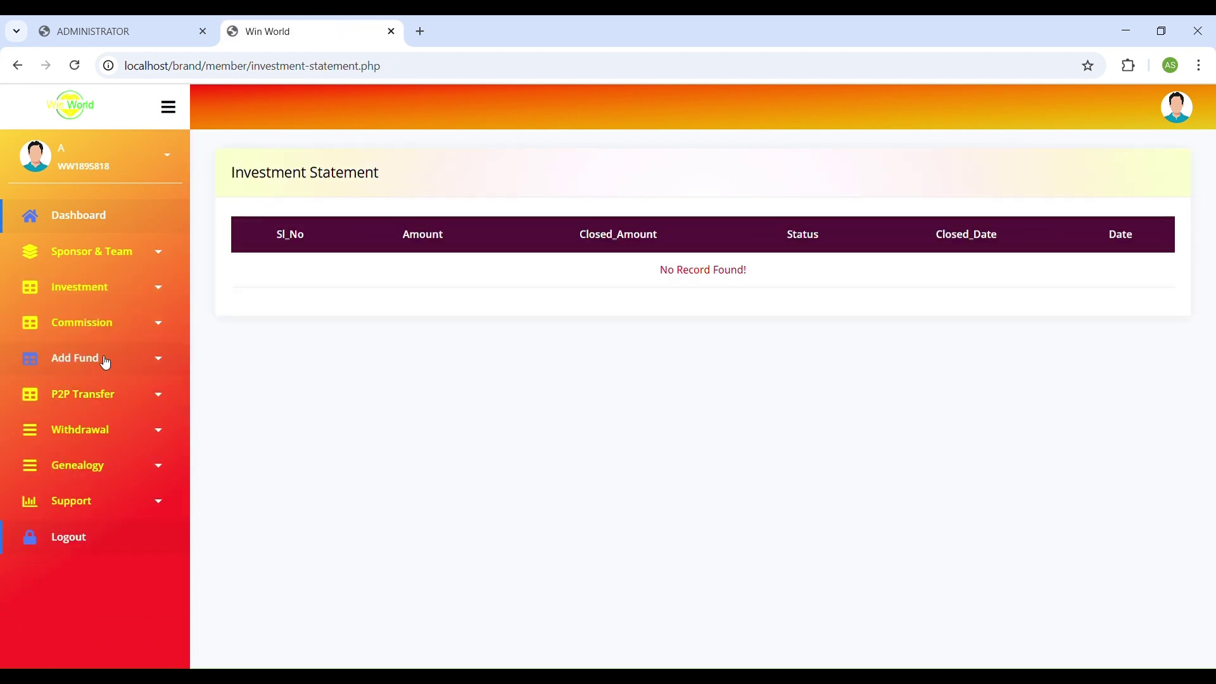
Check the Direct and Salary Bonus statements, the Income To Fund transfer, and the New Fund form.
click(103, 330)
click(89, 368)
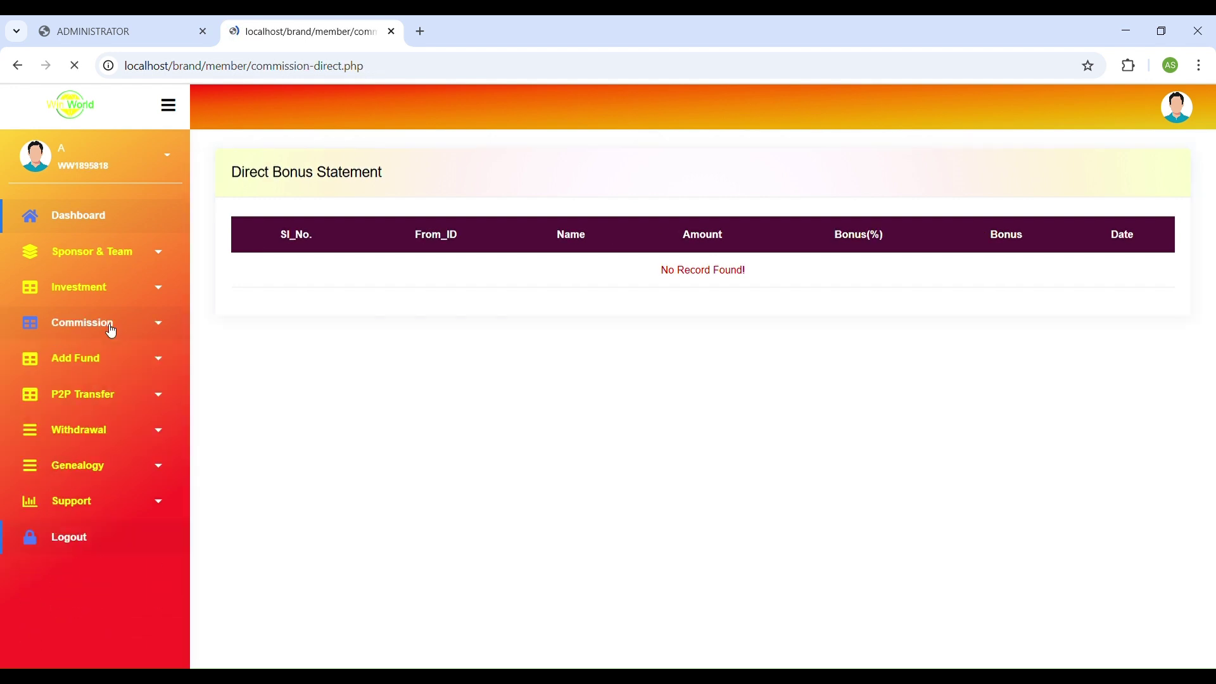
click(109, 333)
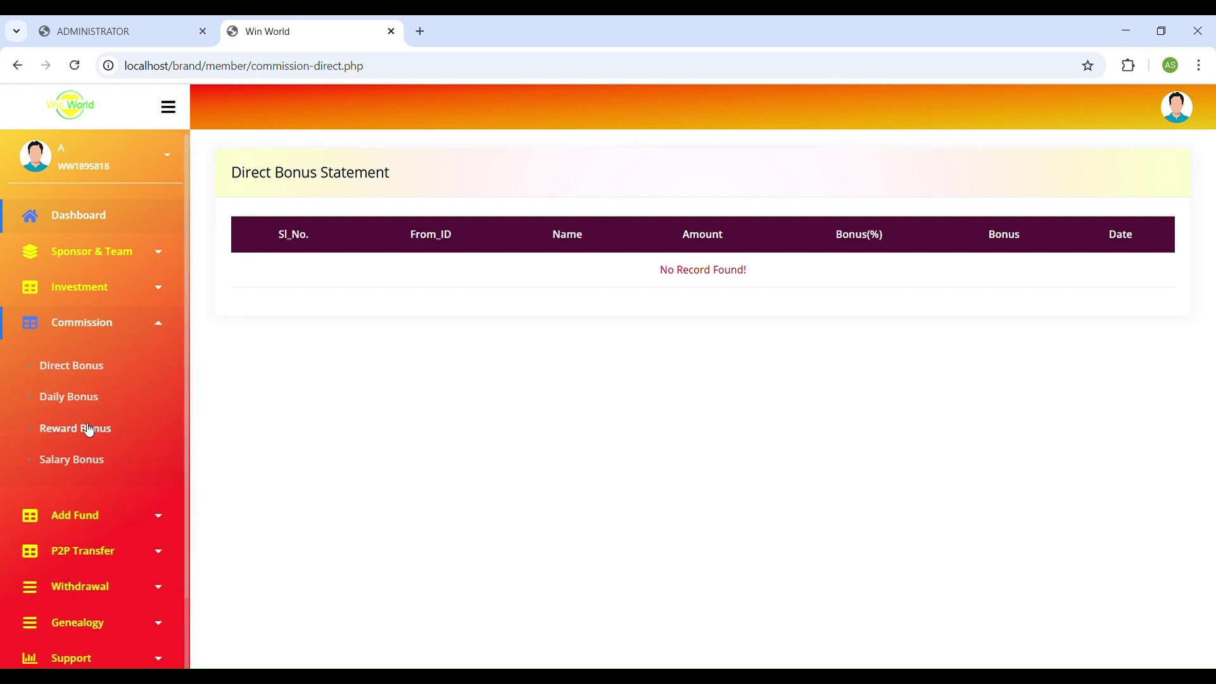
click(85, 462)
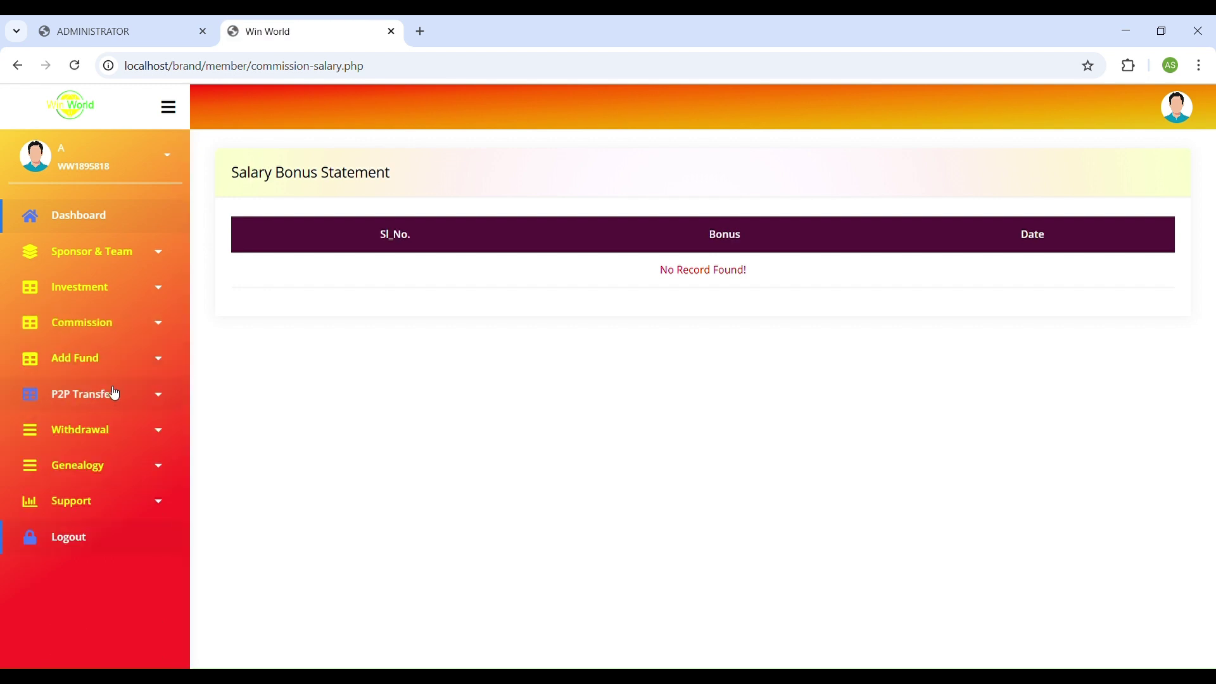
click(109, 403)
click(90, 446)
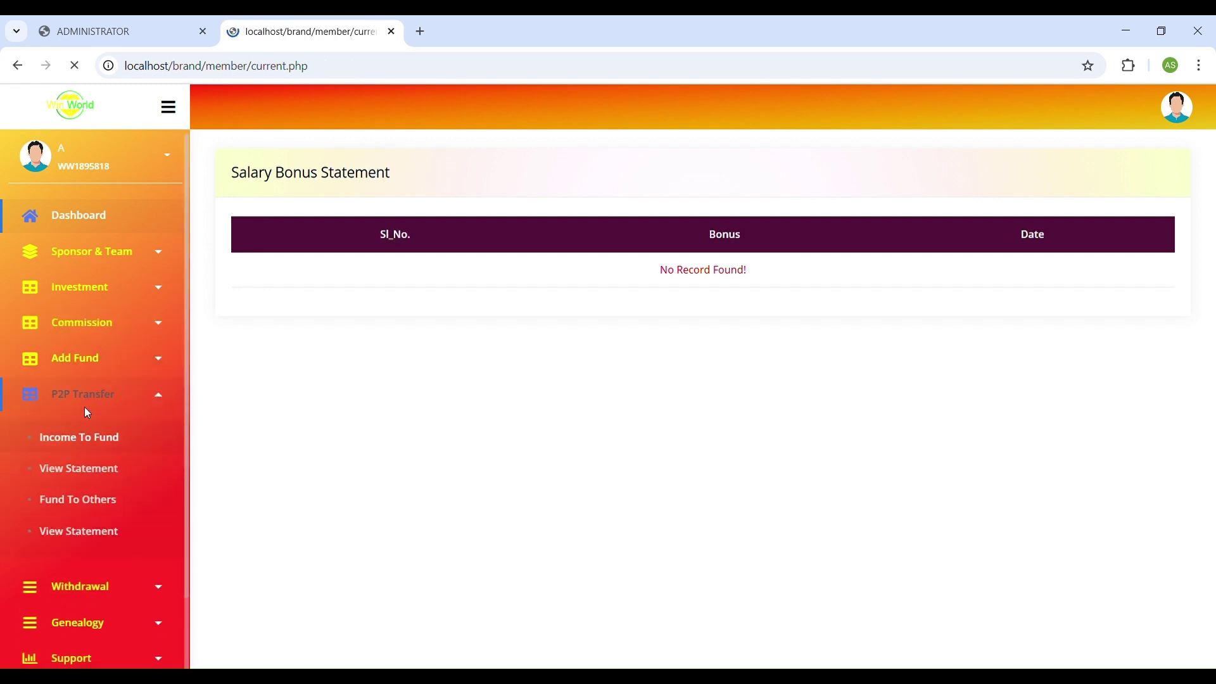
click(93, 356)
click(81, 402)
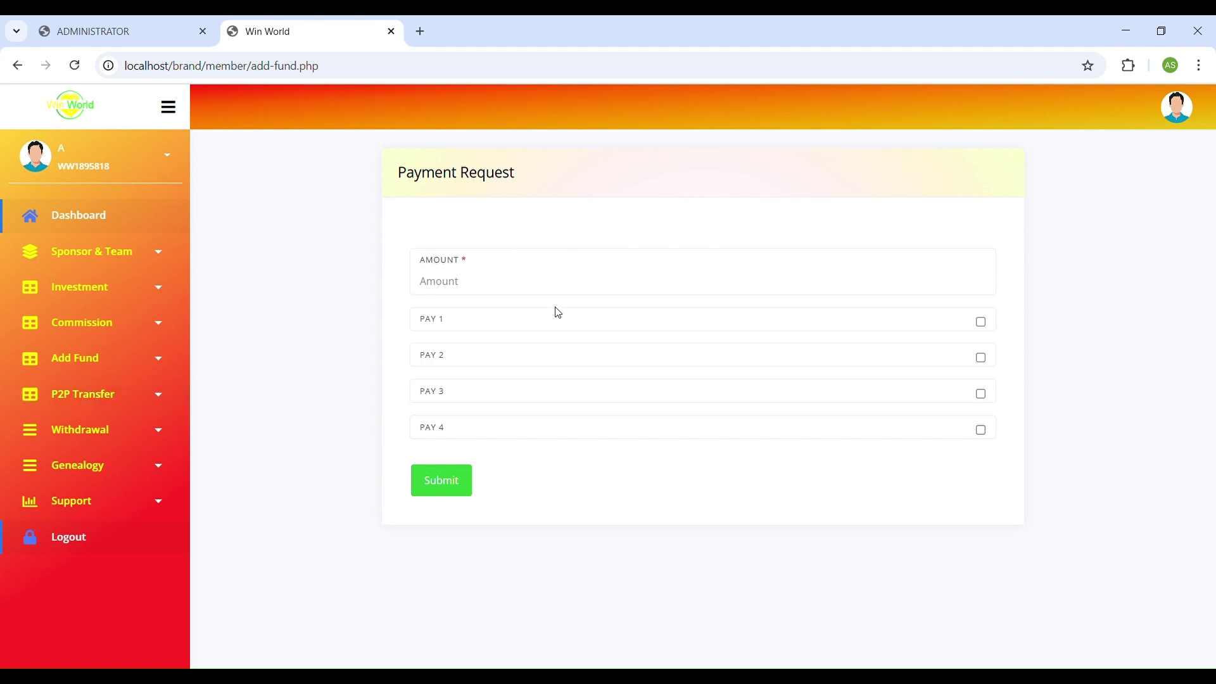
Expand the P2P Transfer, Withdrawal, Genealogy and Support sidebar menus.
click(481, 284)
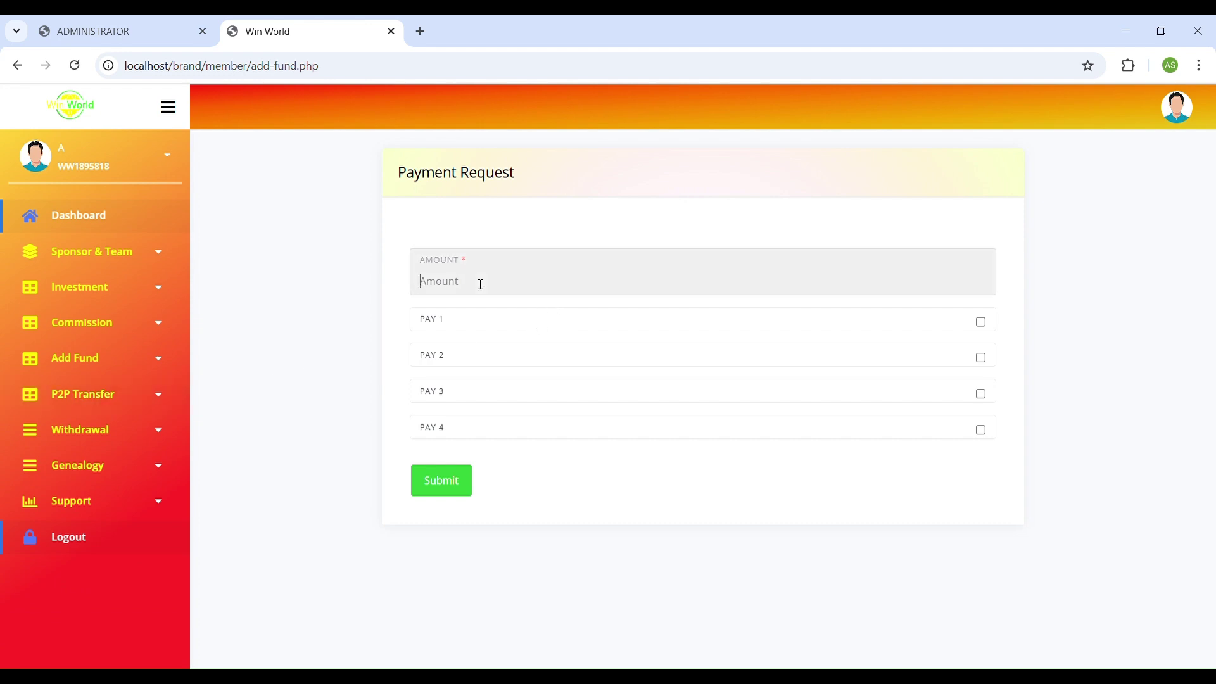
click(128, 406)
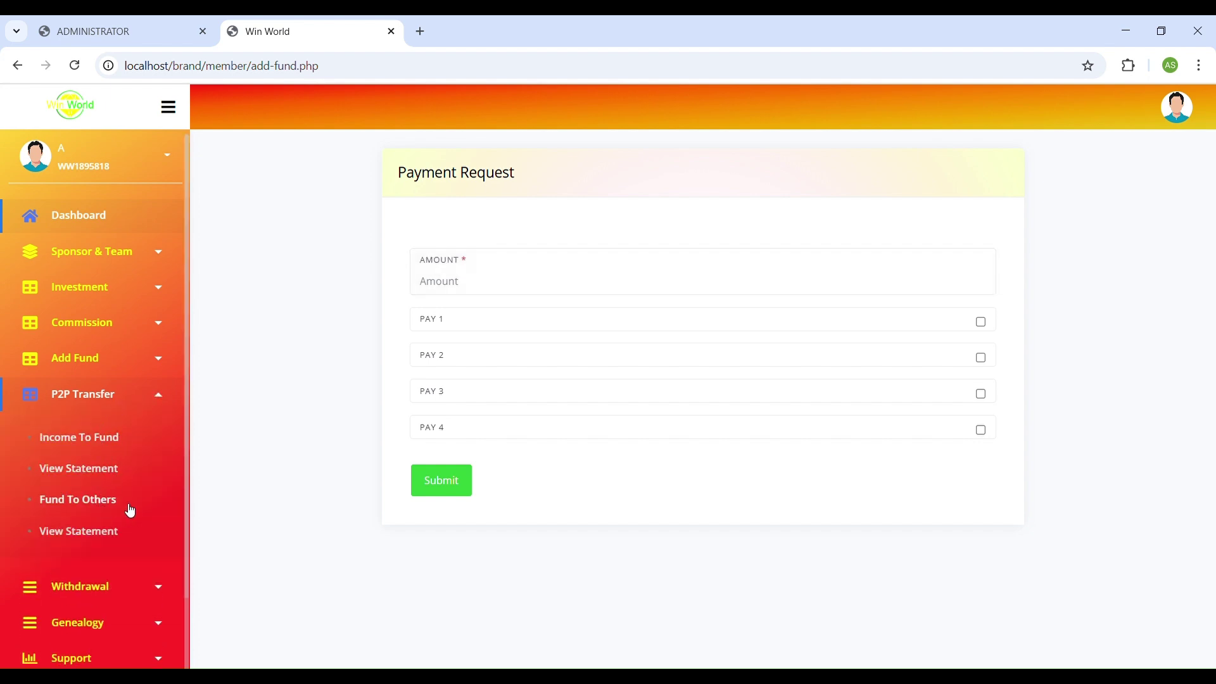
scroll(120, 469, down, 2)
click(108, 507)
scroll(120, 478, down, 2)
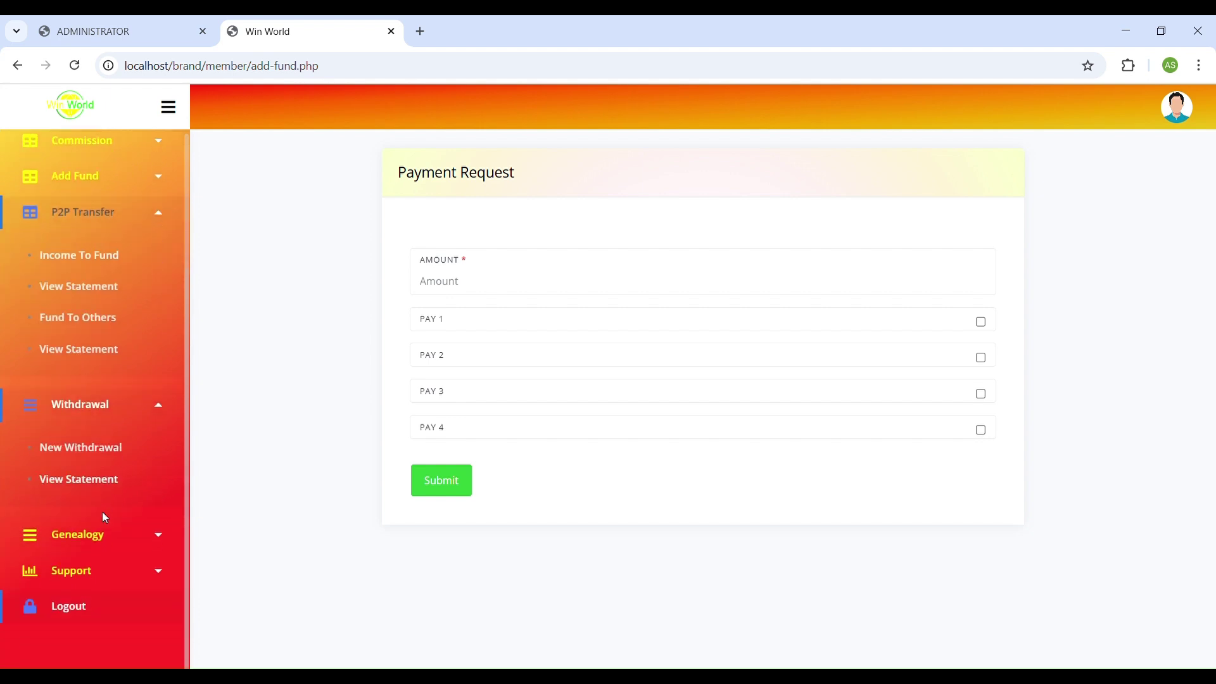
click(104, 541)
scroll(98, 592, down, 1)
click(95, 575)
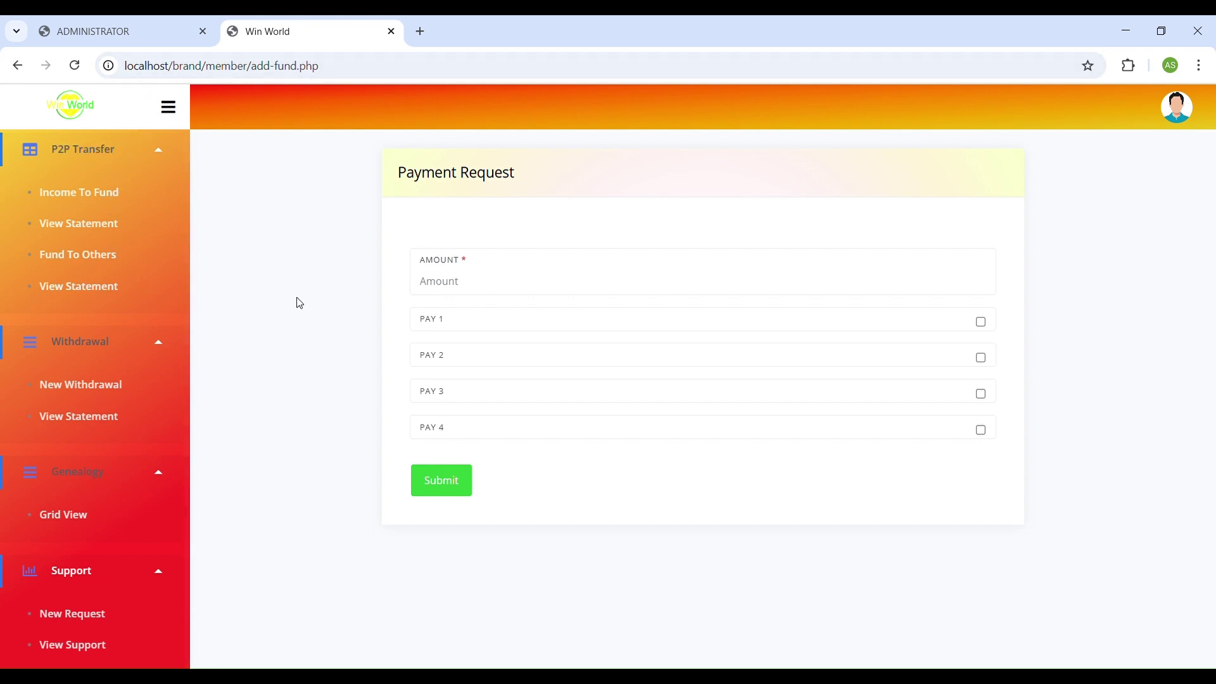
Enter 100 as the payment request amount.
click(472, 288)
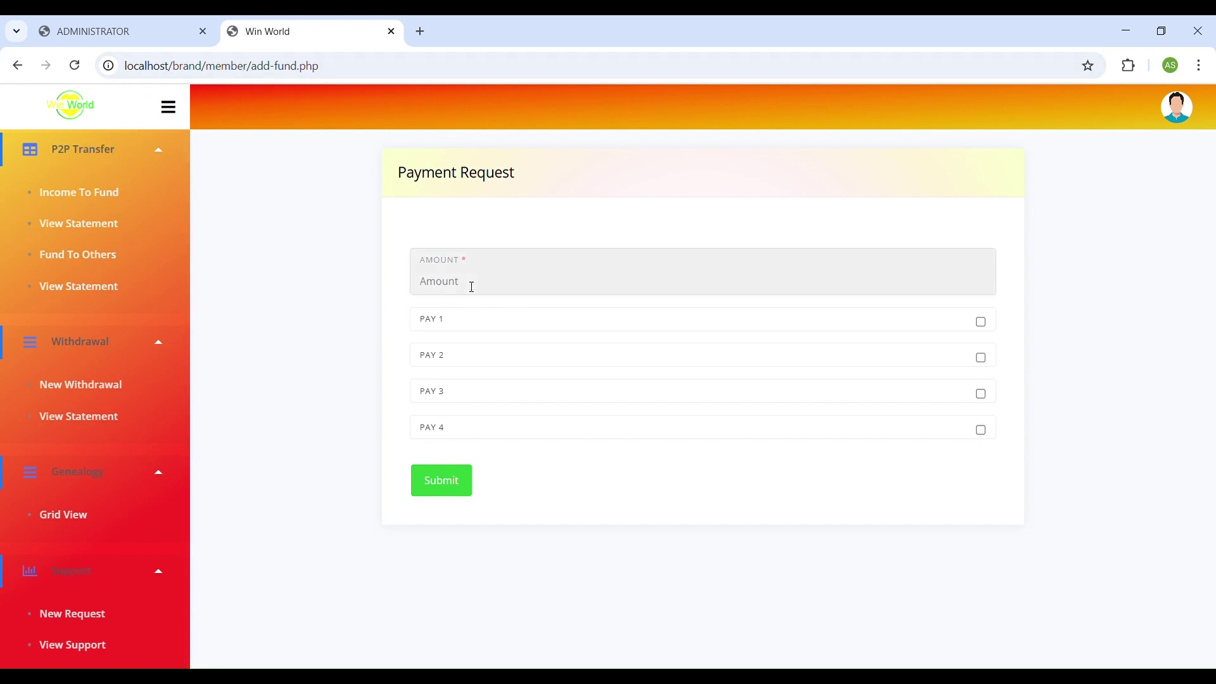
text(100)
click(457, 337)
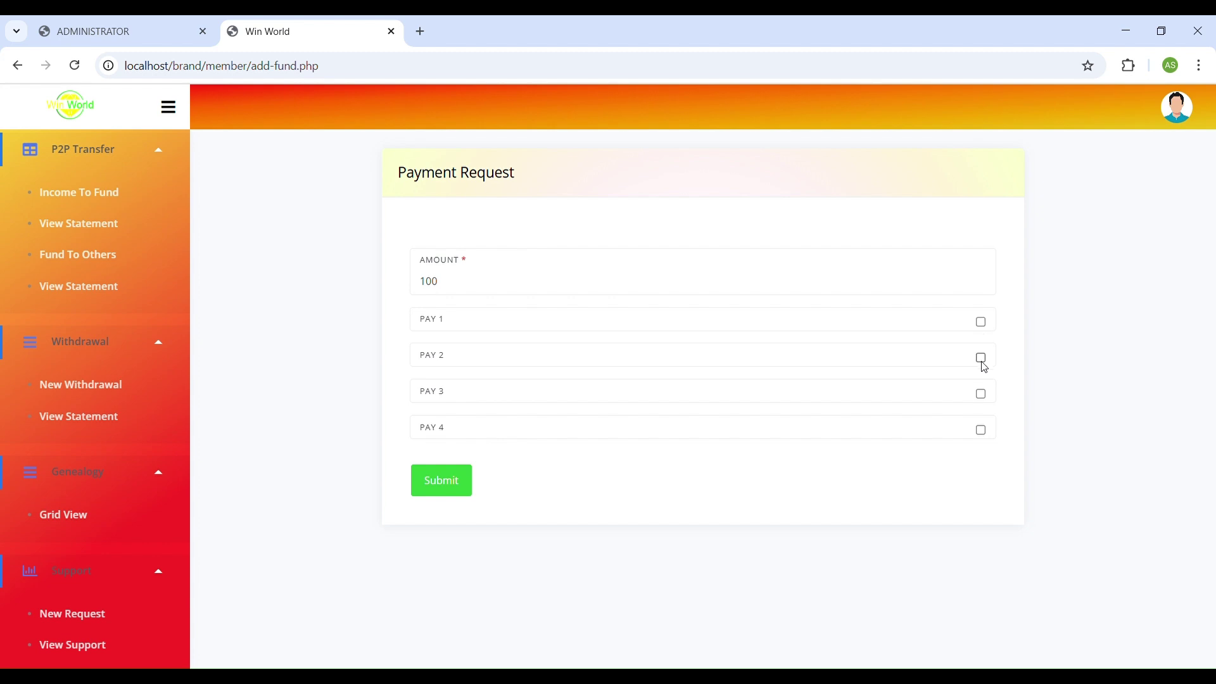
Submit the ₹100 payment request with transaction ID 102222 and an attached receipt file.
click(439, 480)
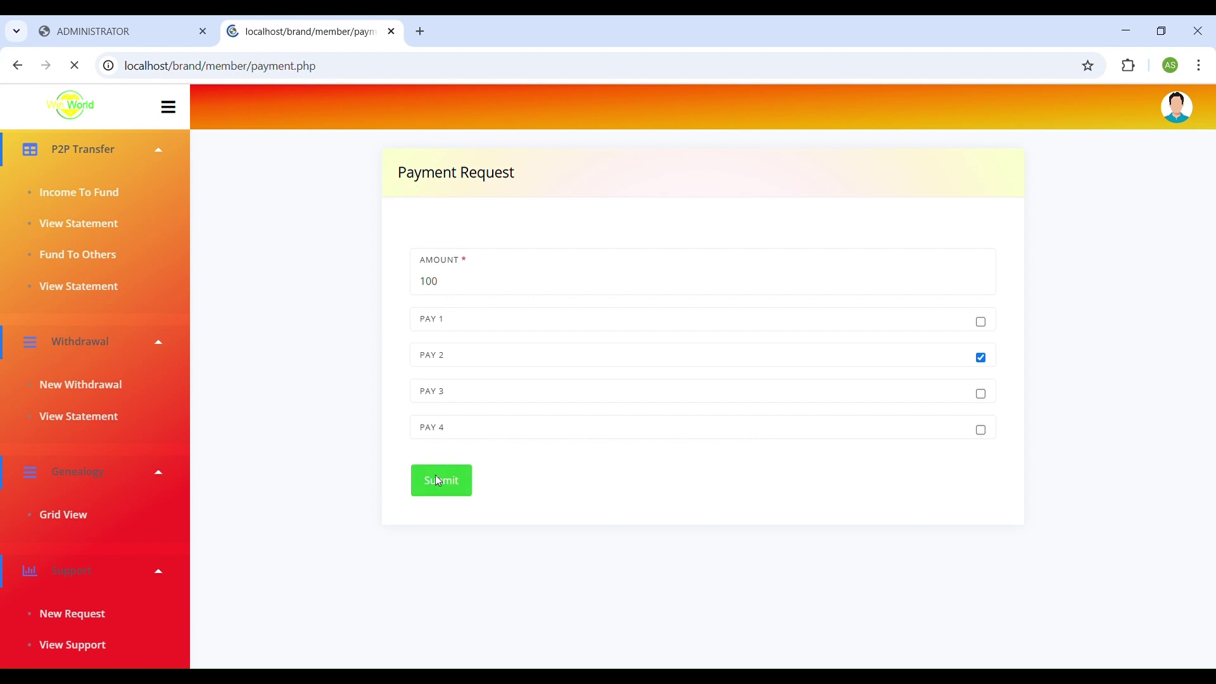
scroll(505, 323, down, 10)
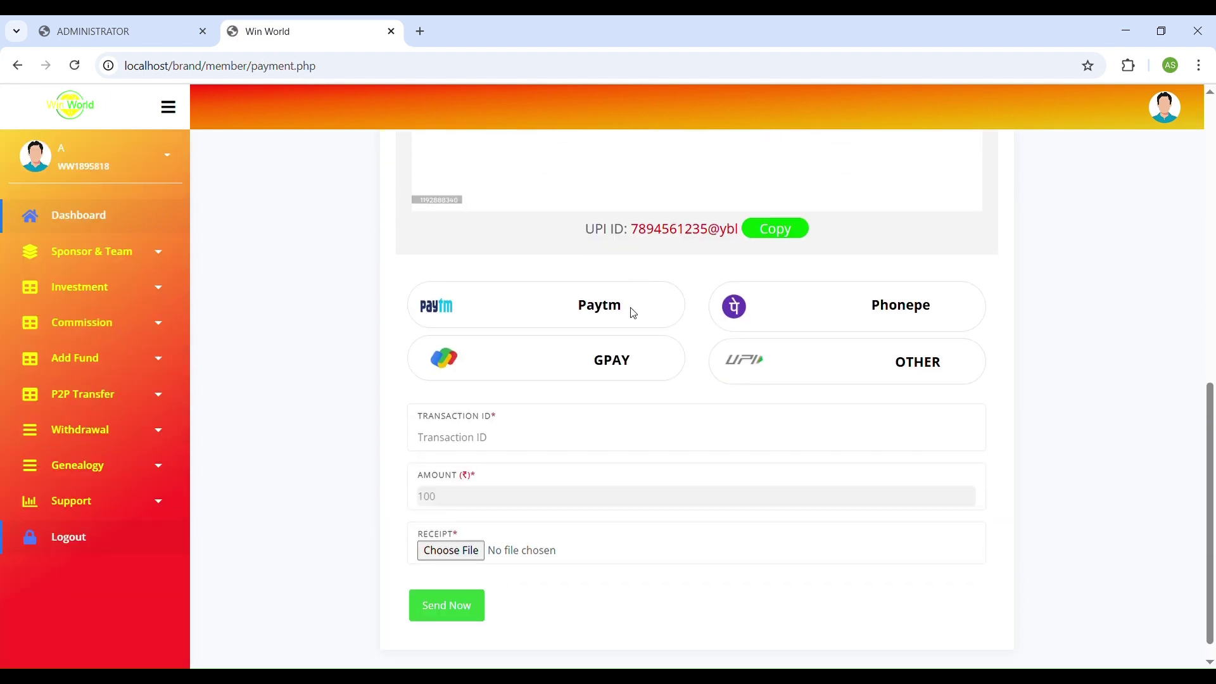
scroll(632, 312, up, 3)
scroll(740, 355, down, 1)
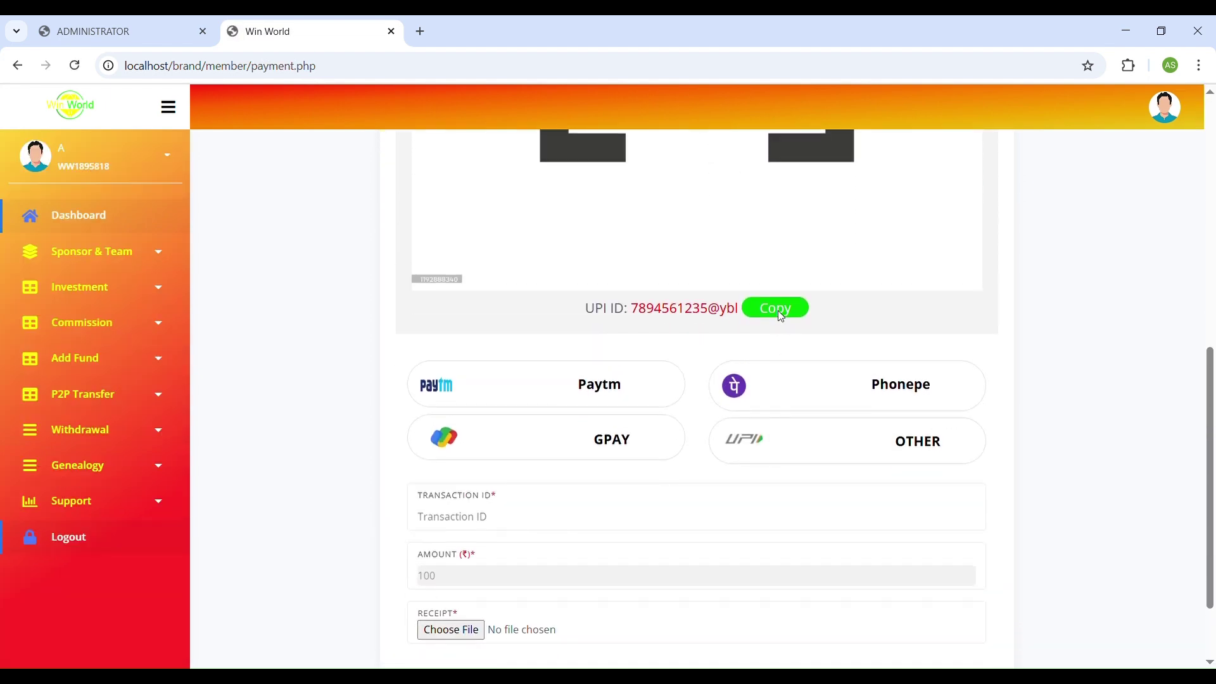
scroll(636, 317, down, 2)
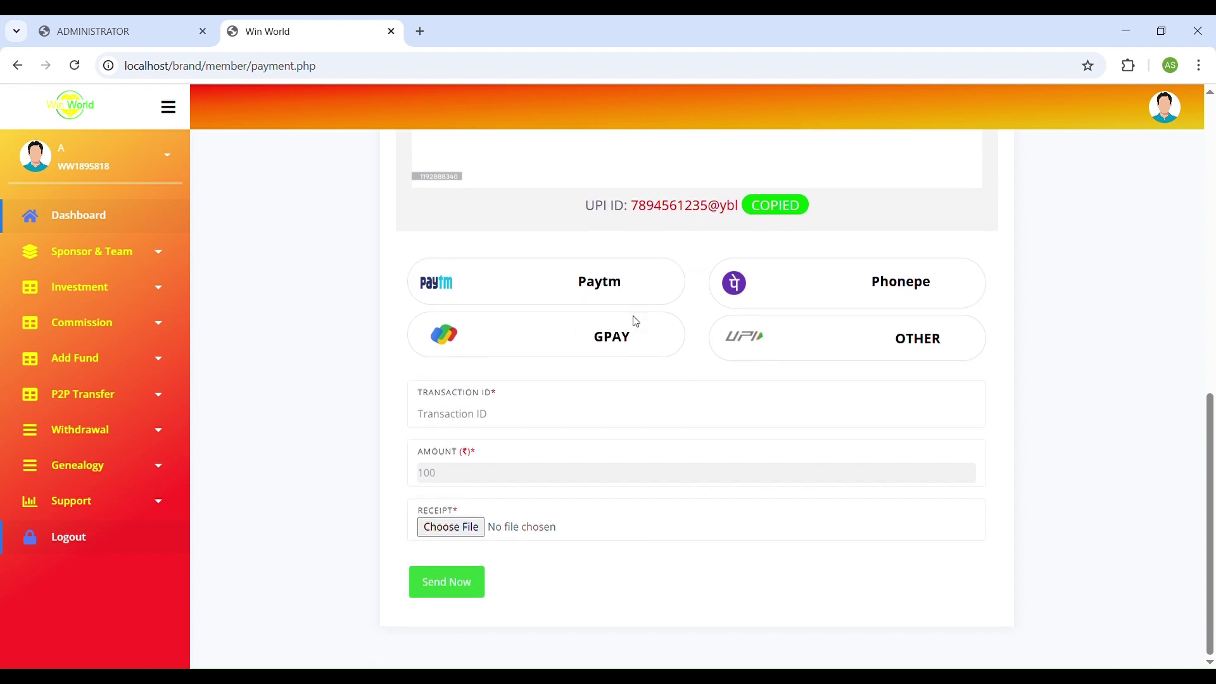
click(466, 421)
text(102222)
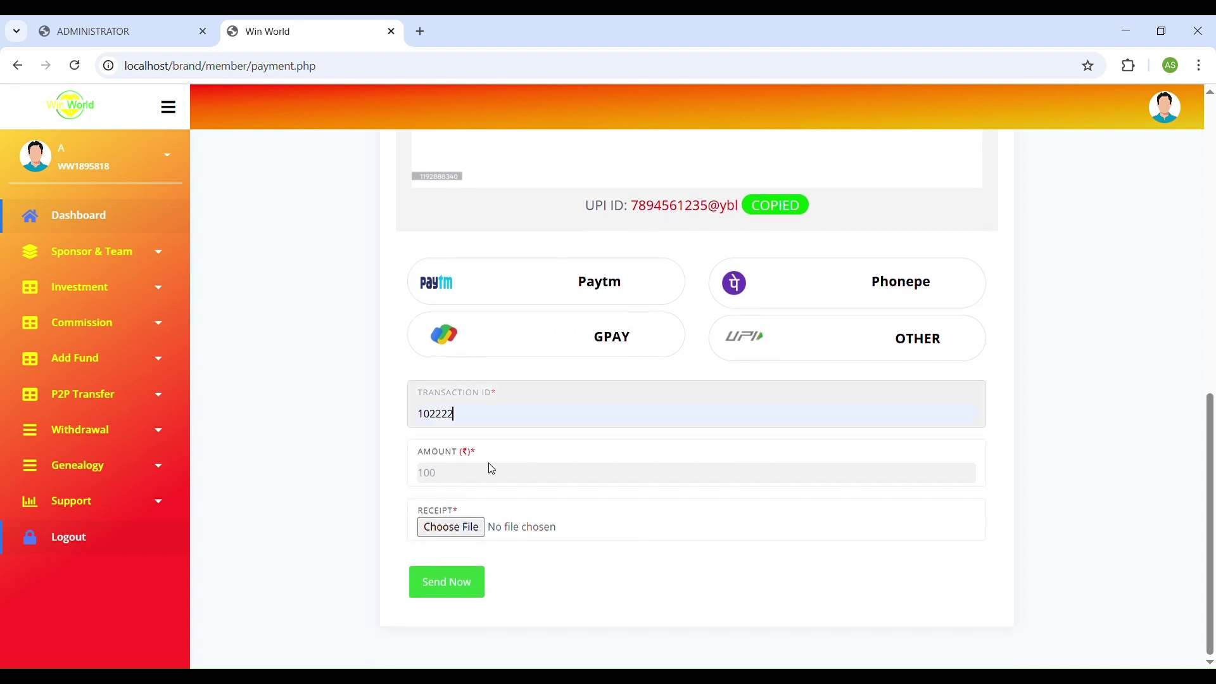
click(457, 527)
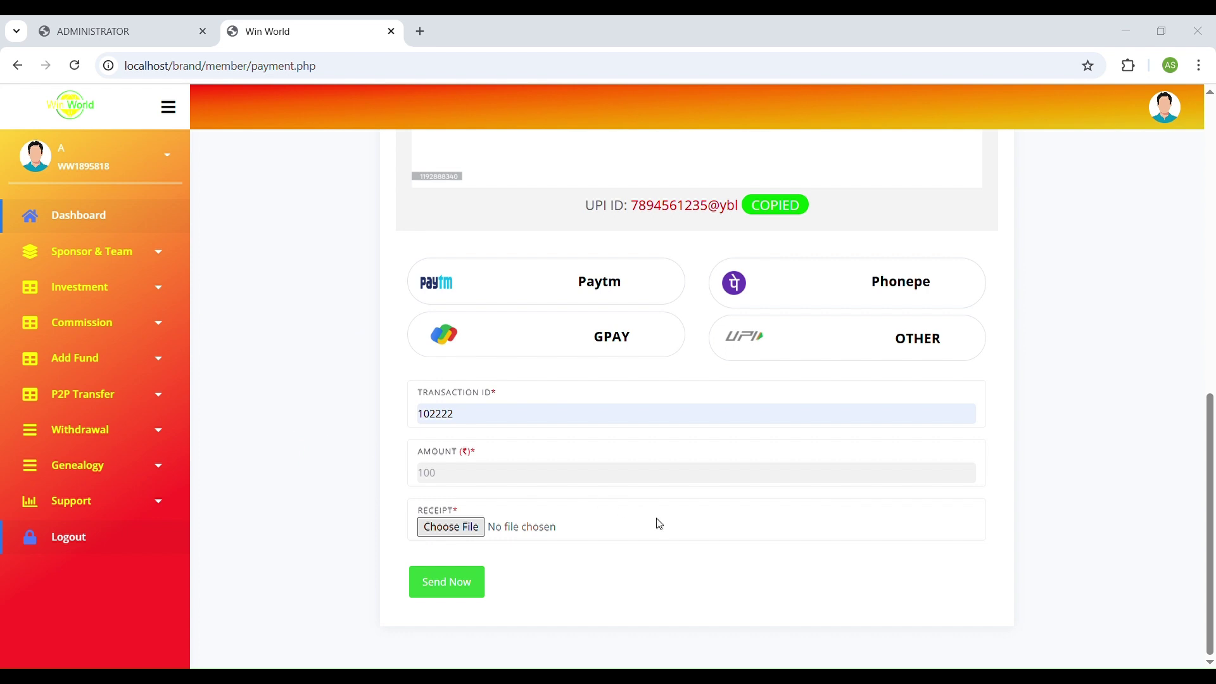
click(462, 581)
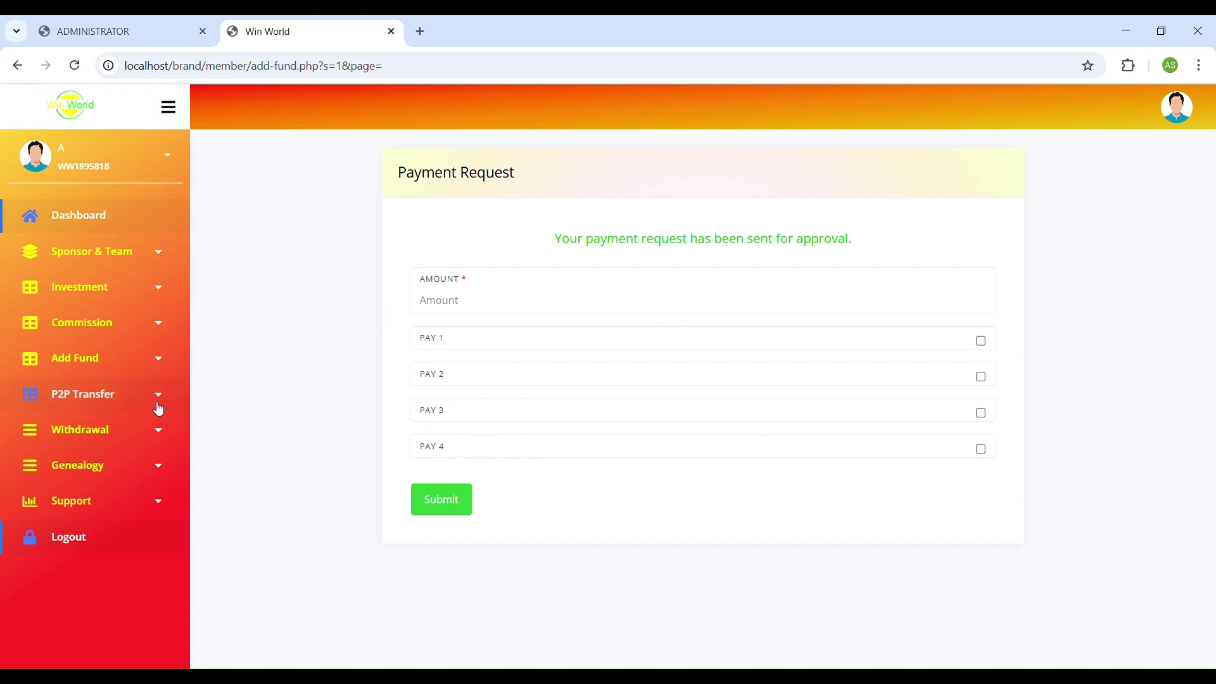
Check the payment request history for the Pending request, then go to the admin panel.
click(96, 359)
click(91, 435)
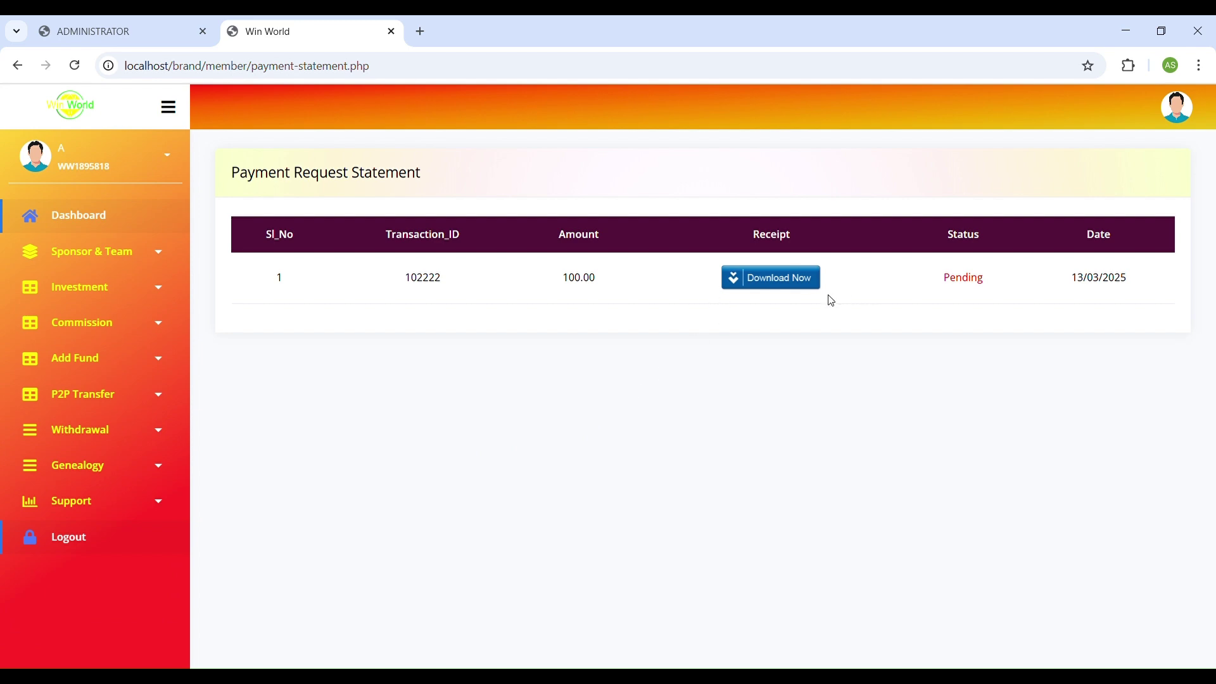
click(122, 35)
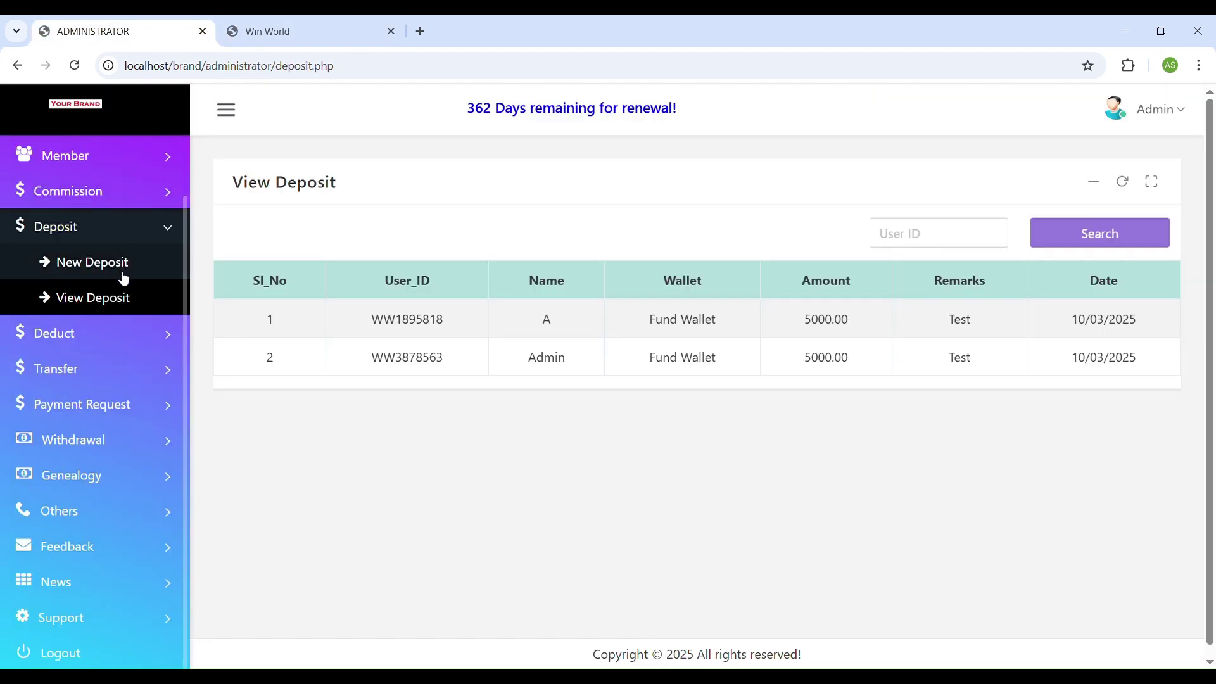
Open the admin's pending payment requests and download the member's payment slip.
click(86, 115)
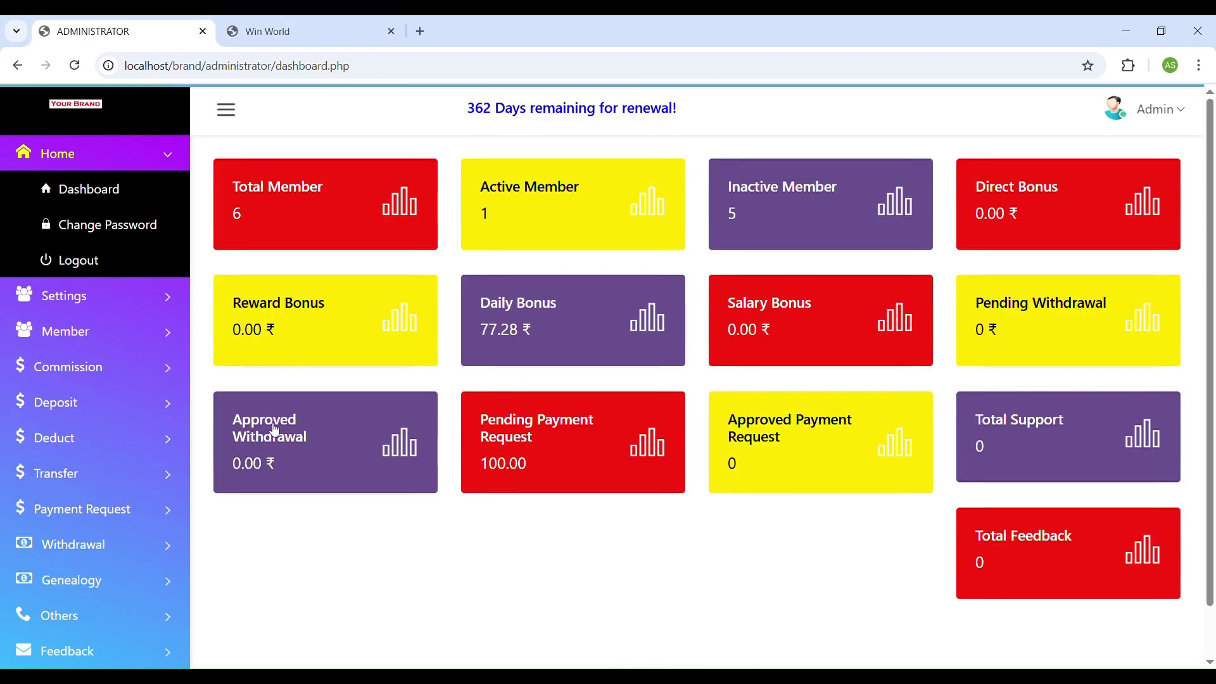
click(611, 438)
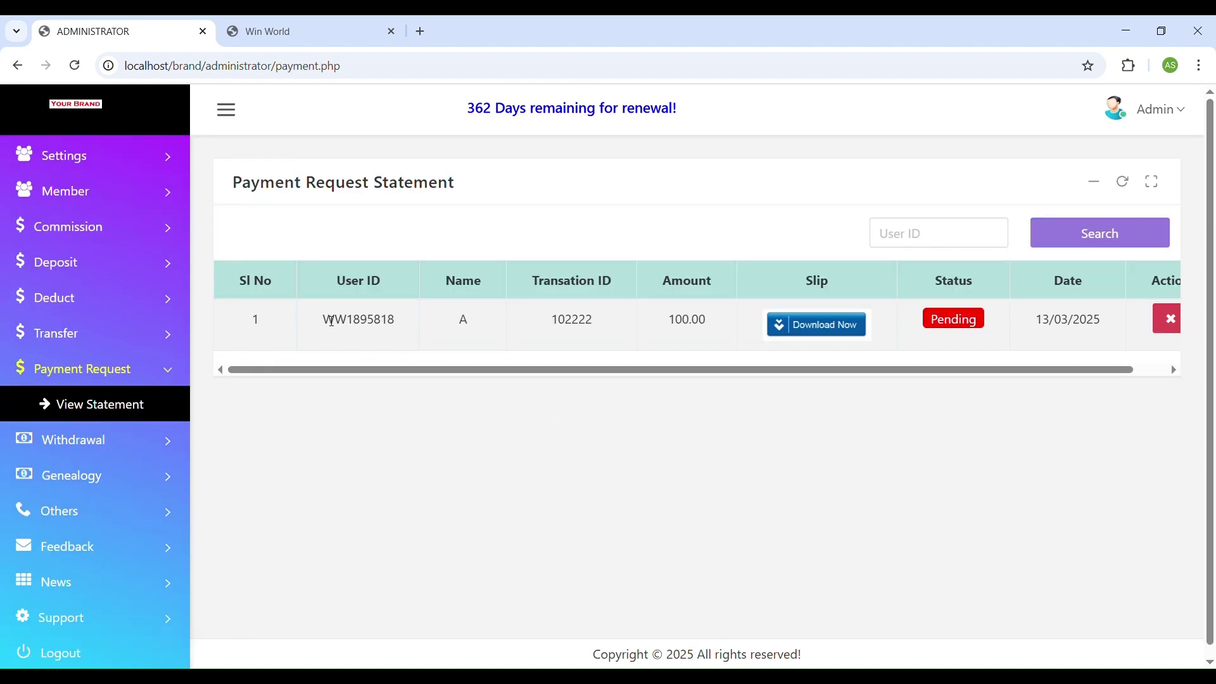
double_click(332, 321)
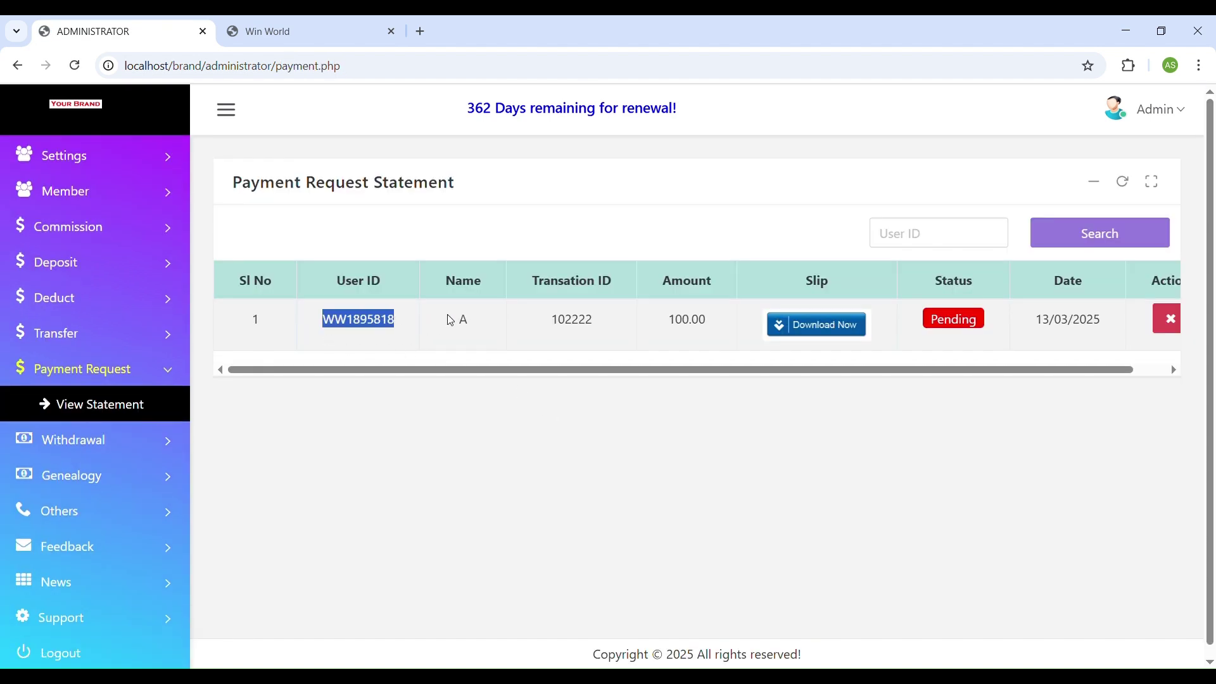
double_click(462, 319)
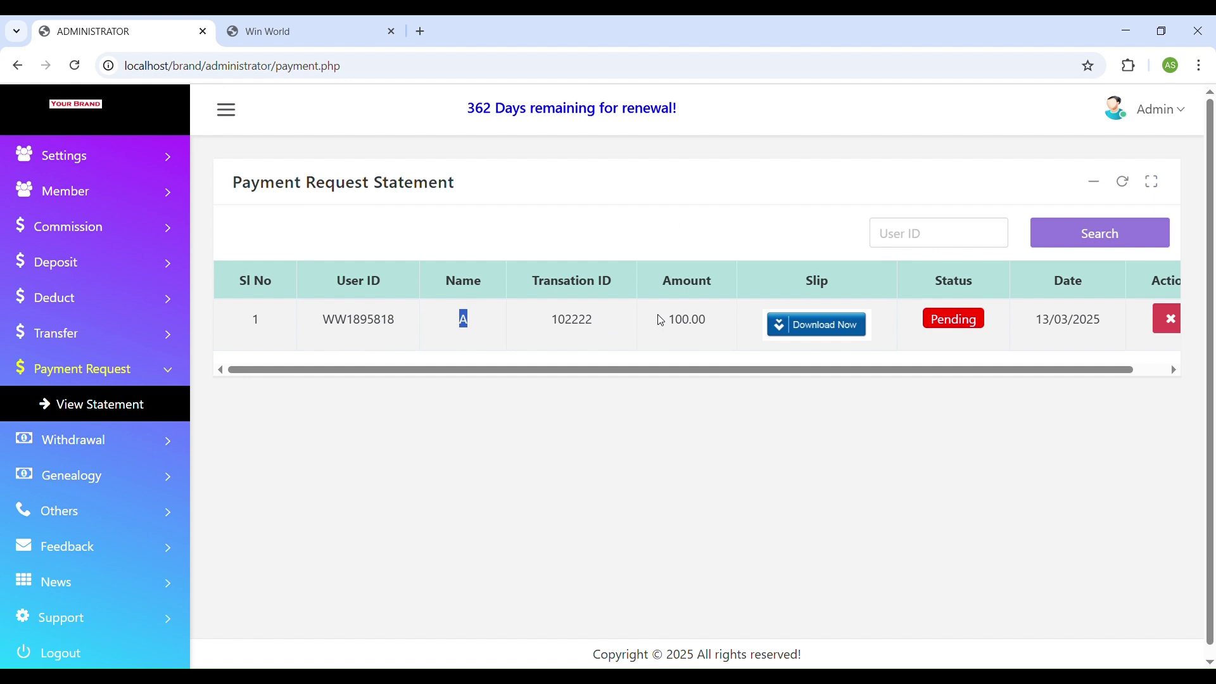
click(833, 331)
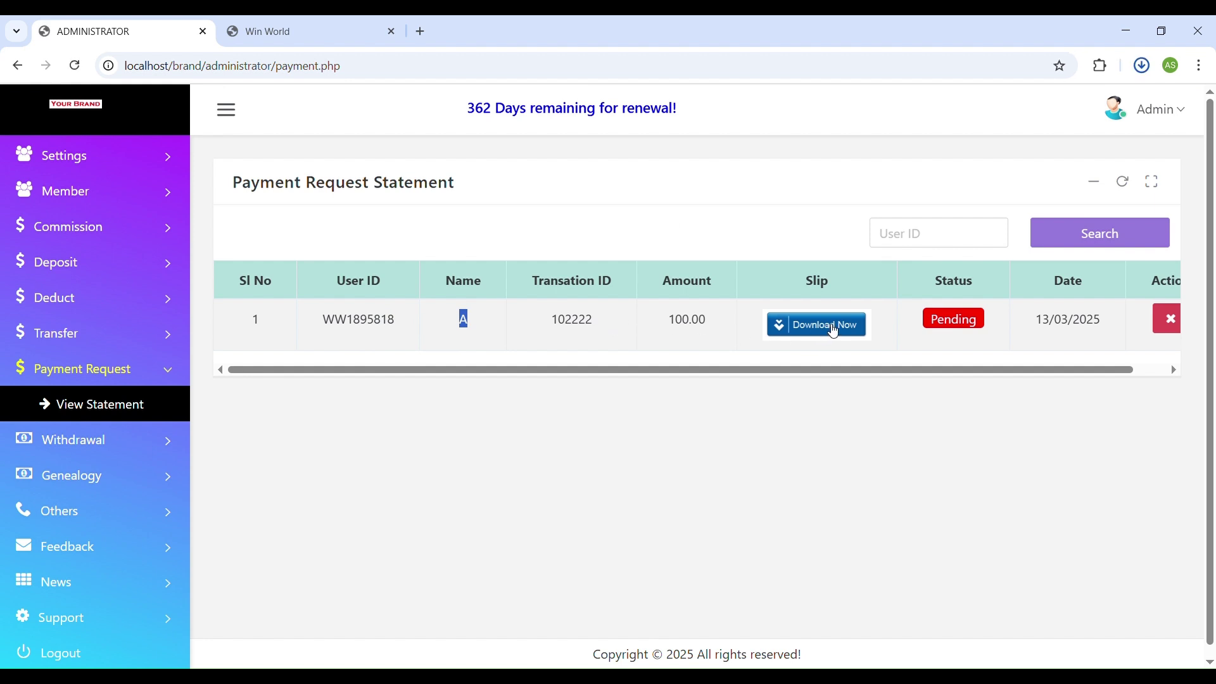
click(933, 426)
Change the 100.00 request's status from Pending to Approved and confirm.
click(961, 331)
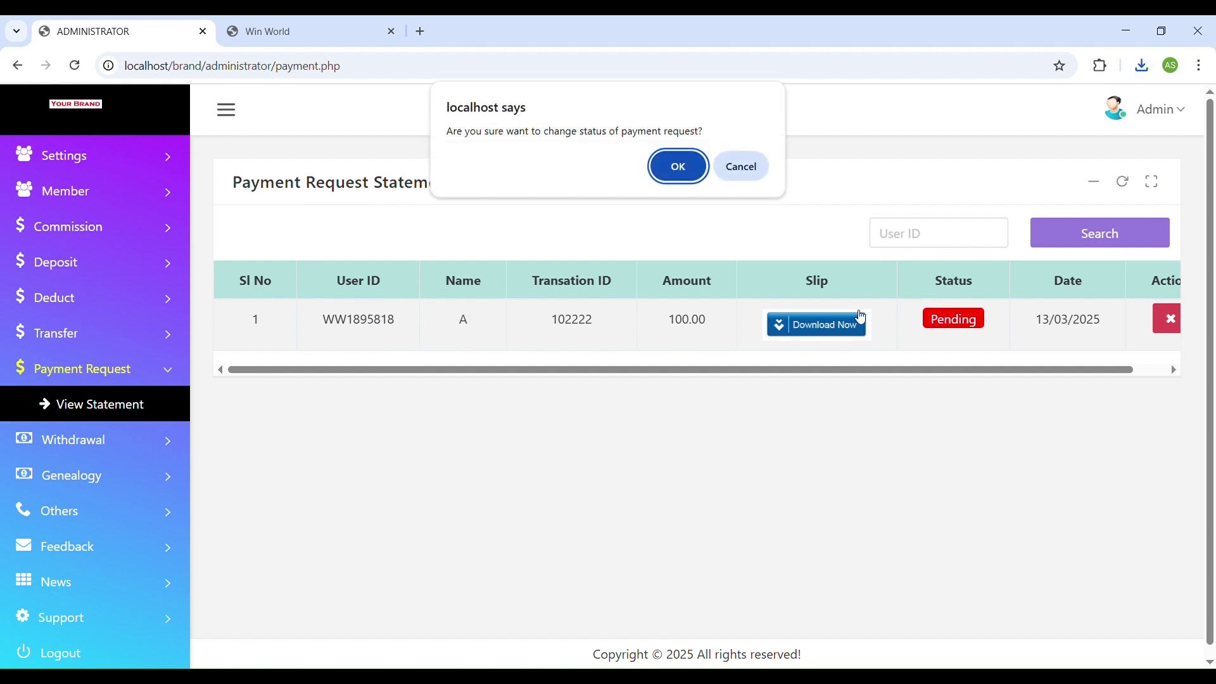
click(676, 165)
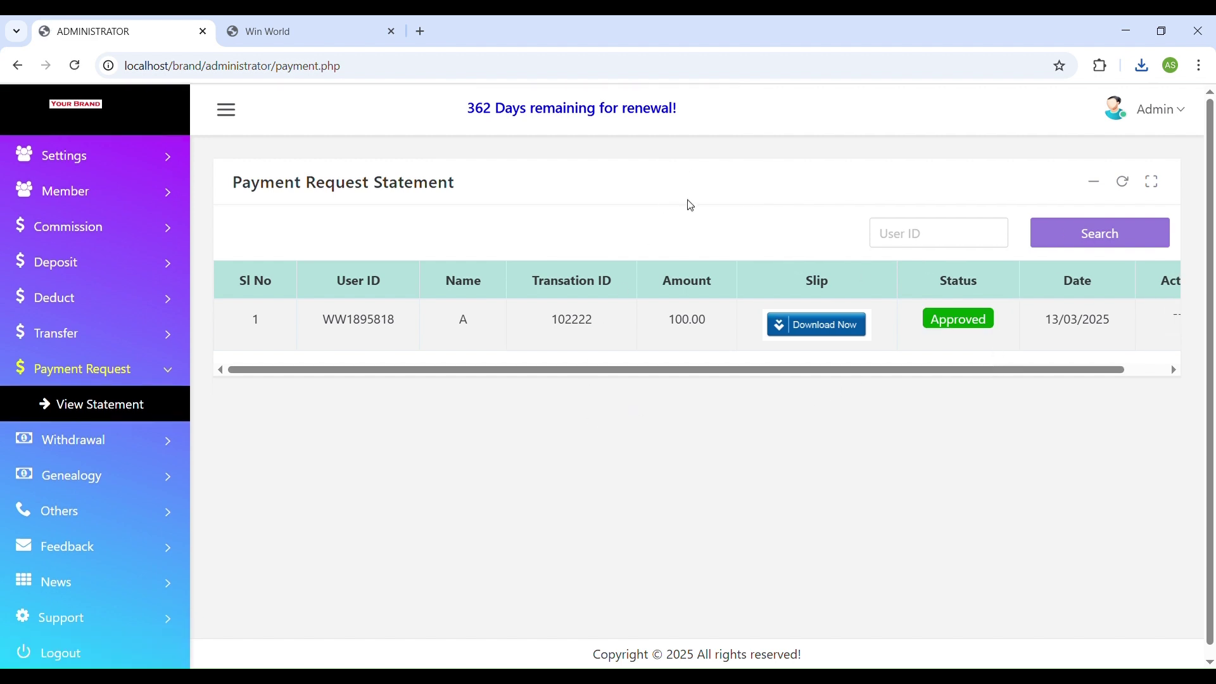
click(323, 30)
Refresh the payment statement, then open the account activation form from the member dashboard.
click(75, 65)
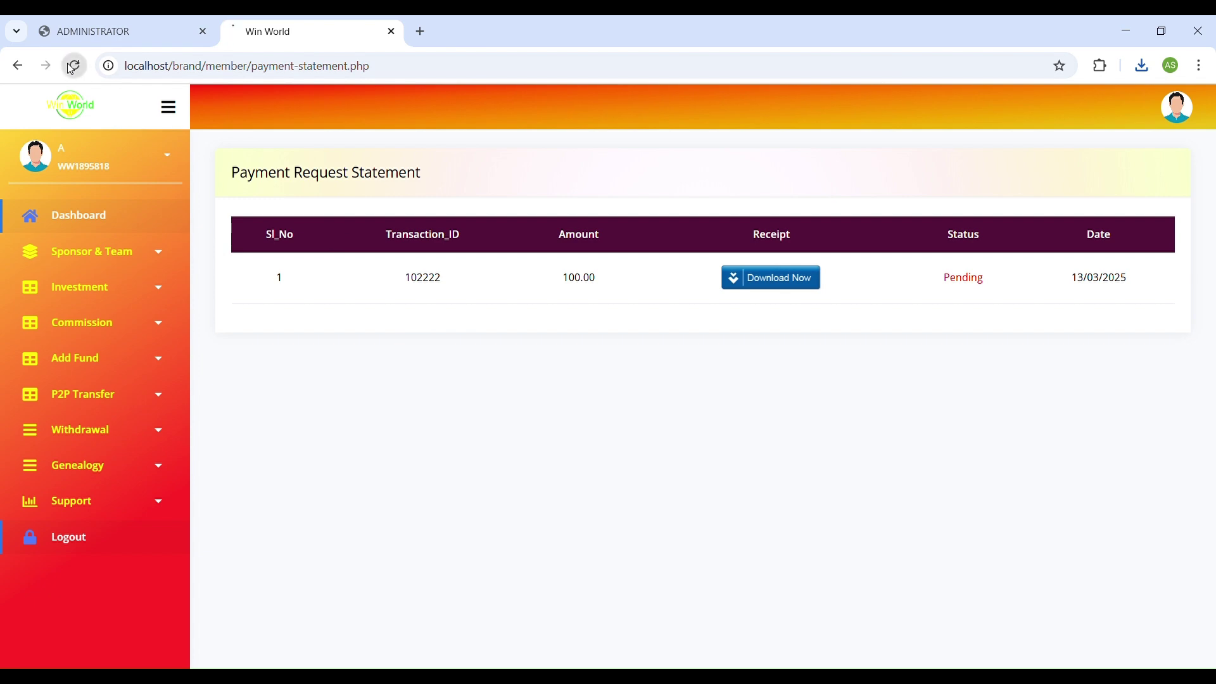
click(100, 217)
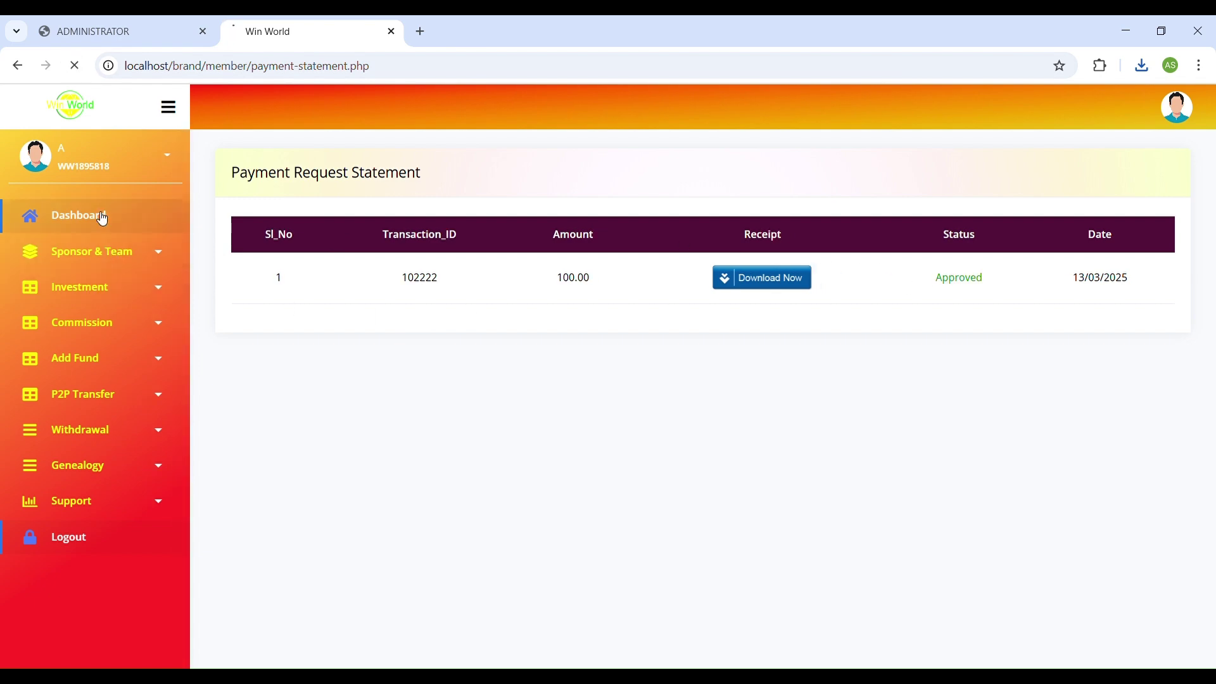
scroll(470, 438, down, 5)
scroll(474, 443, down, 4)
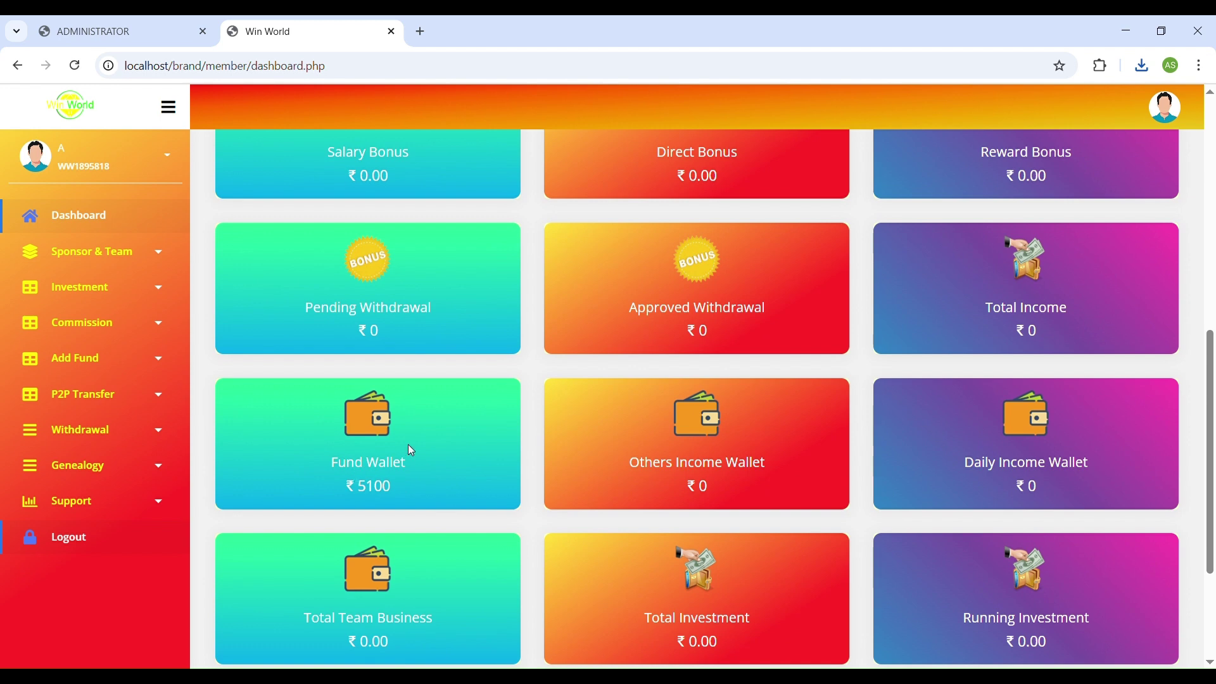
scroll(500, 380, up, 10)
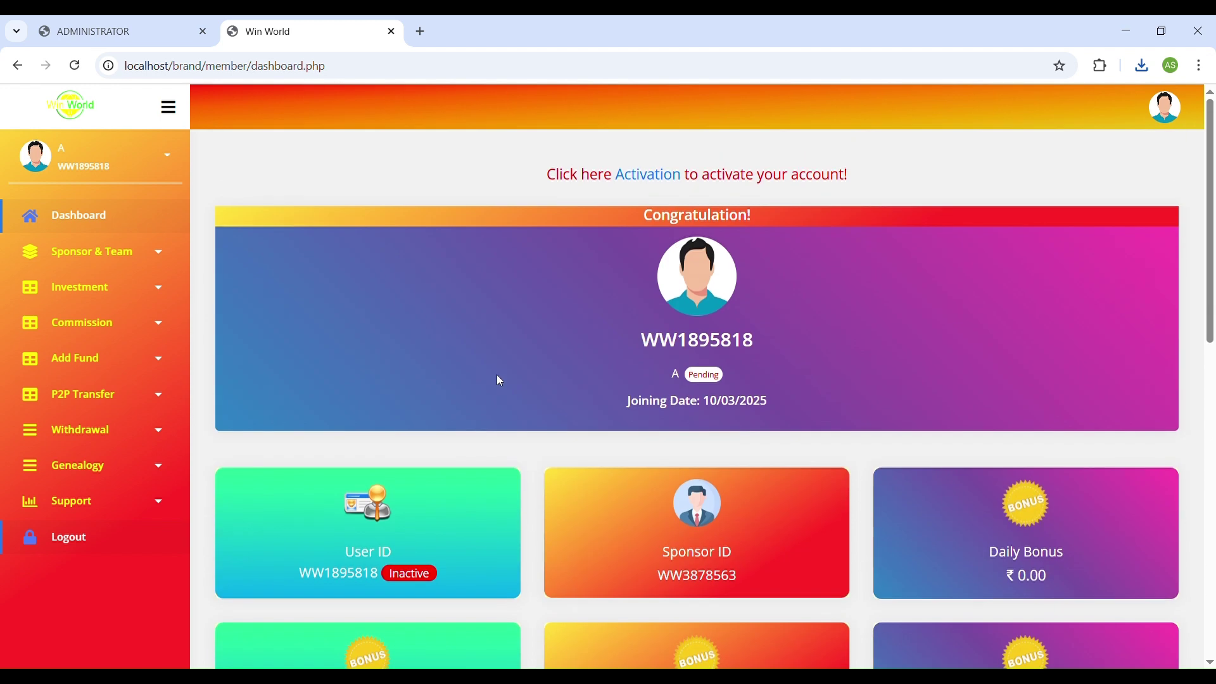
click(646, 179)
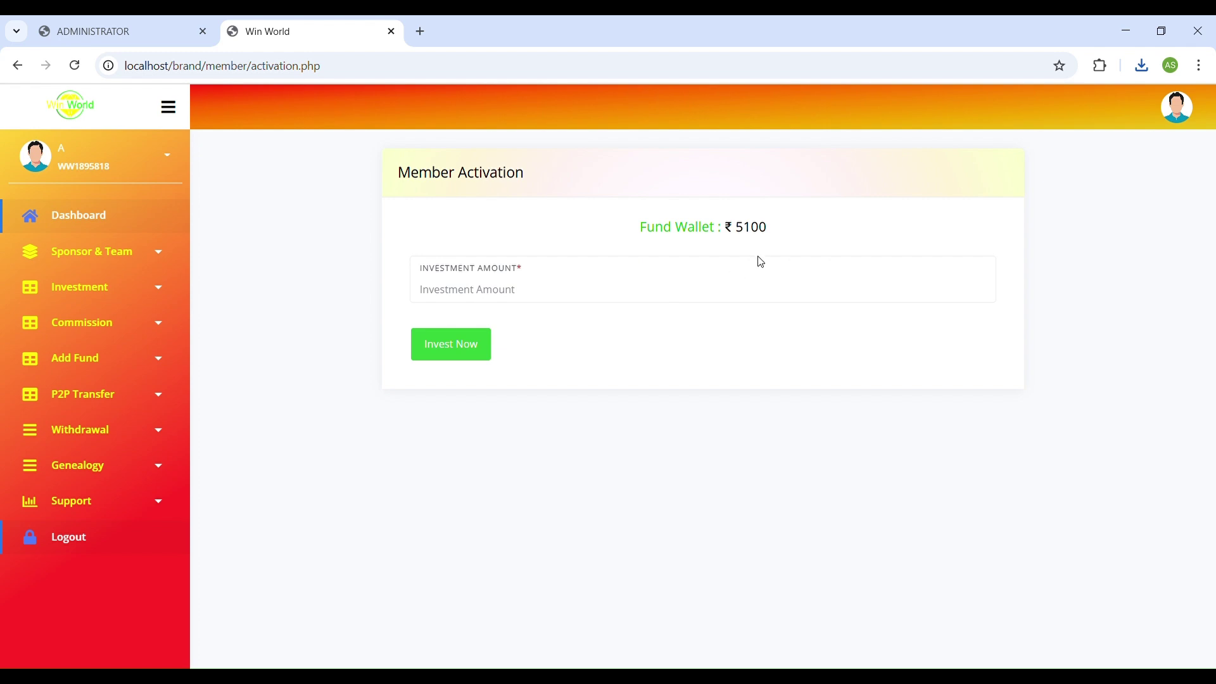
Try an investment amount of 1, then activate the account with a 2000 investment.
click(512, 294)
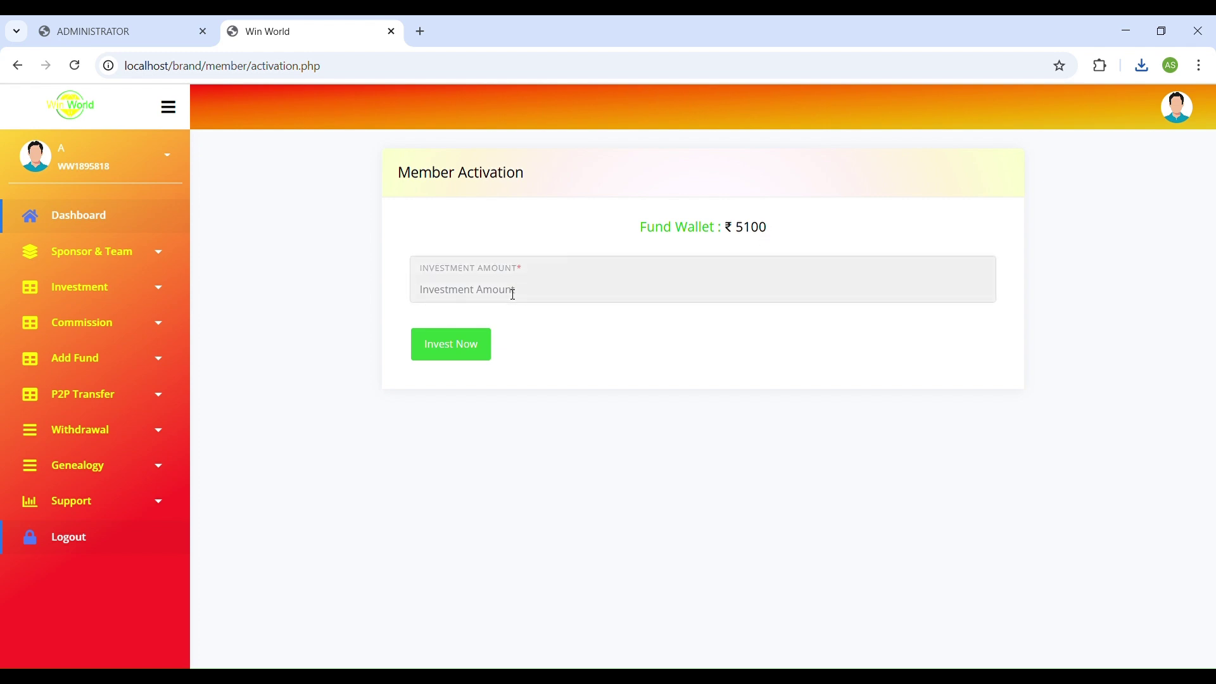
text(1)
key(Return)
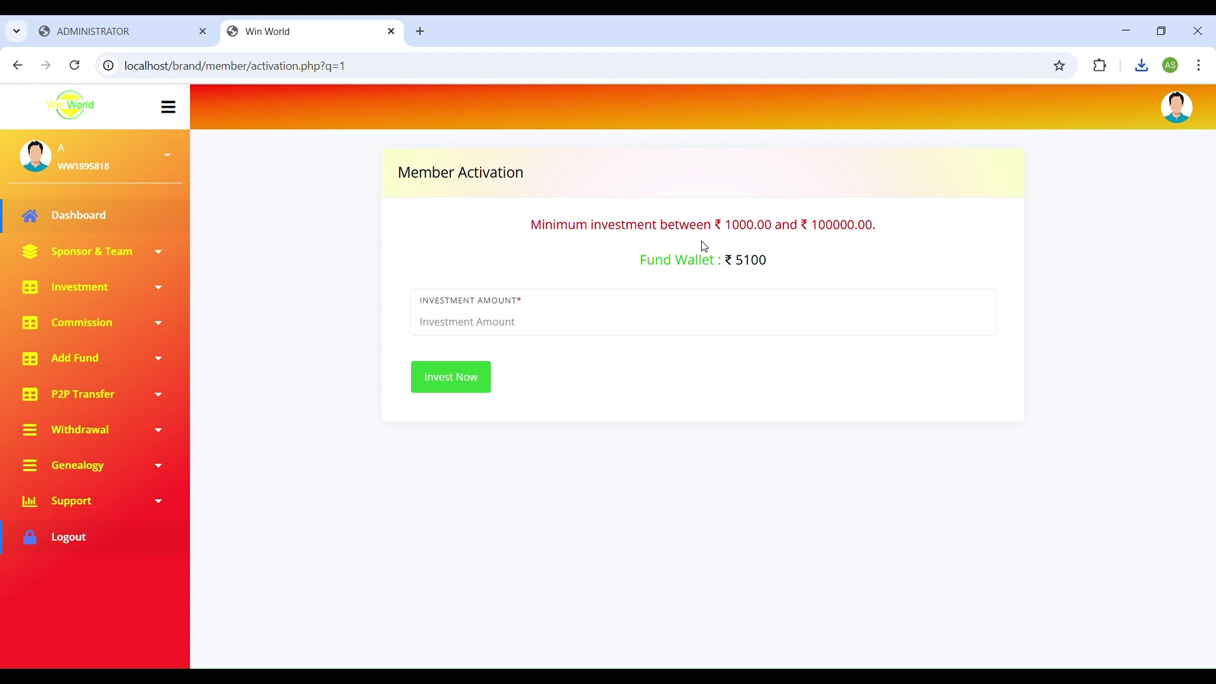
click(538, 330)
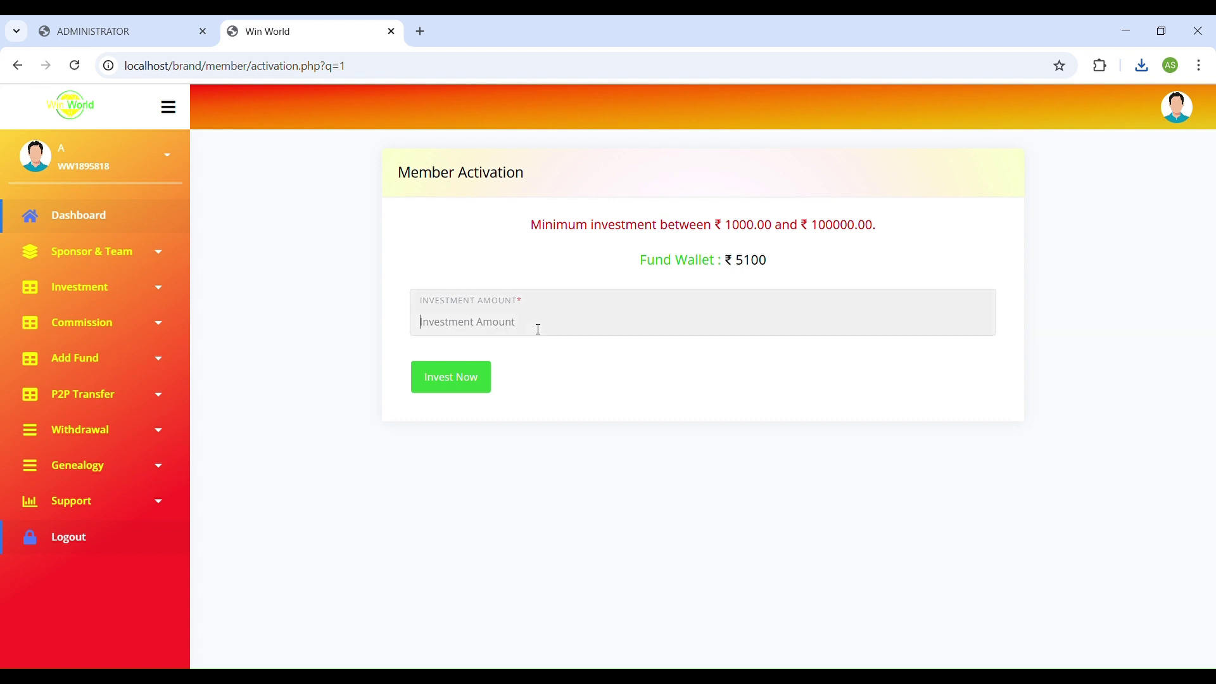
text(2000)
click(436, 372)
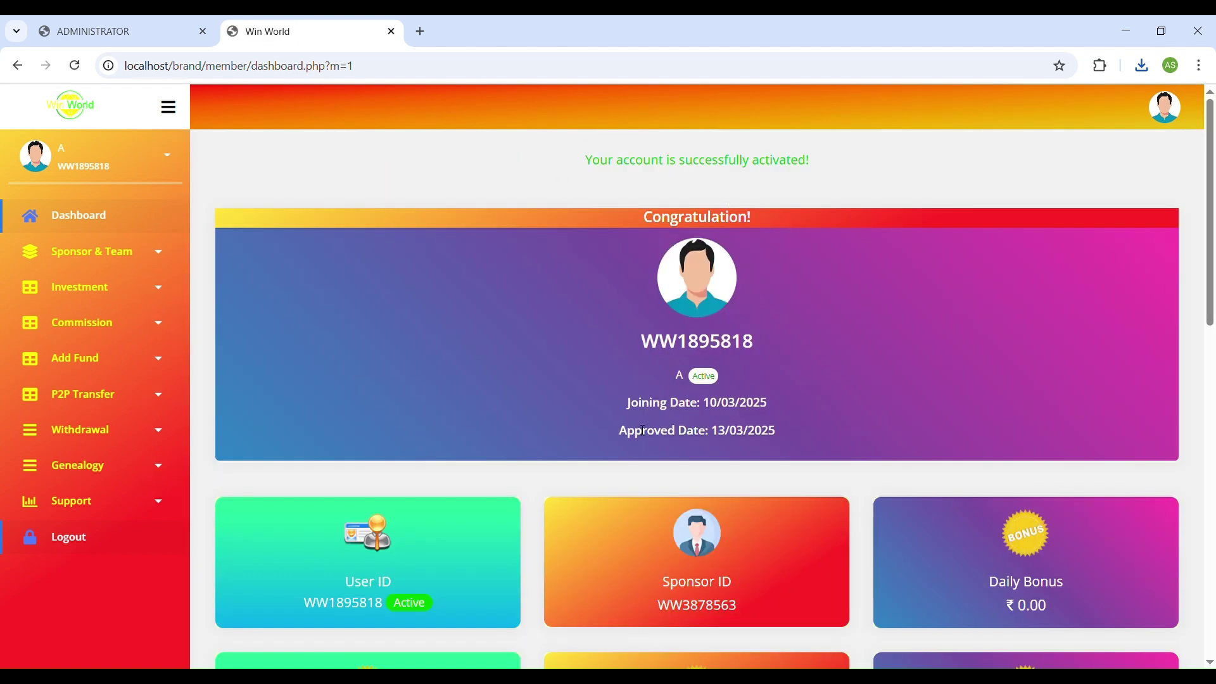
scroll(500, 458, down, 15)
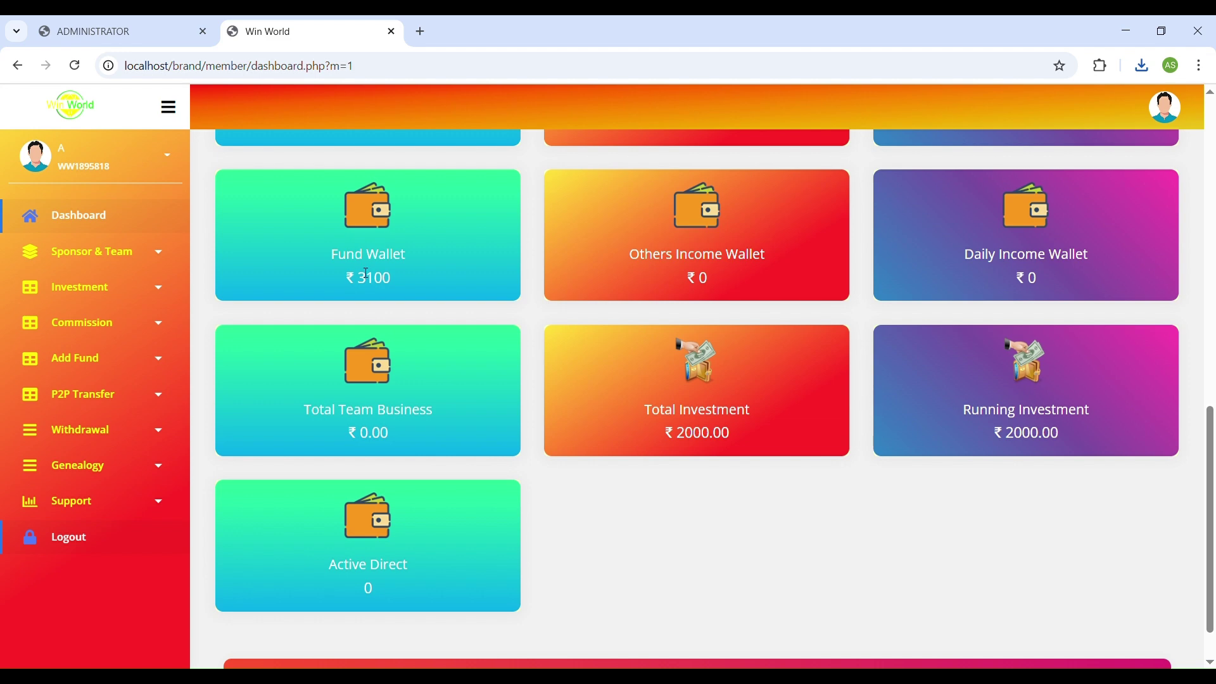
scroll(443, 315, up, 15)
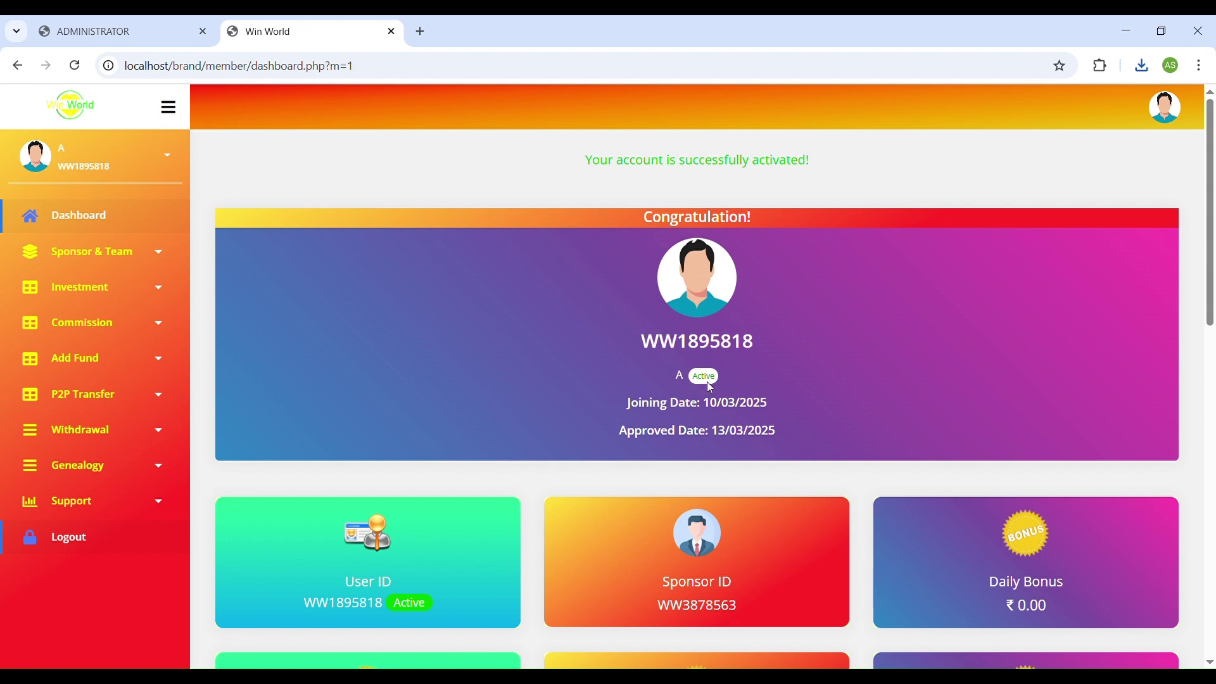
Check the admin Direct Bonus statement for the sponsor's 200.00 bonus.
click(94, 31)
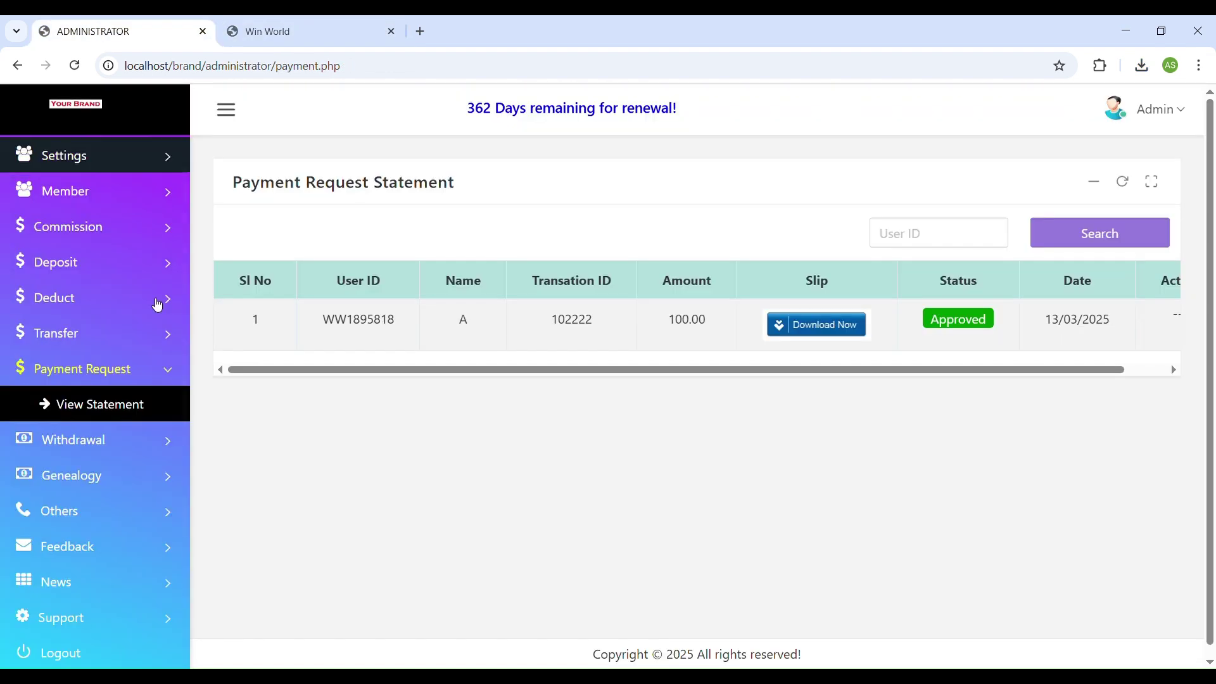
scroll(162, 317, up, 1)
click(115, 231)
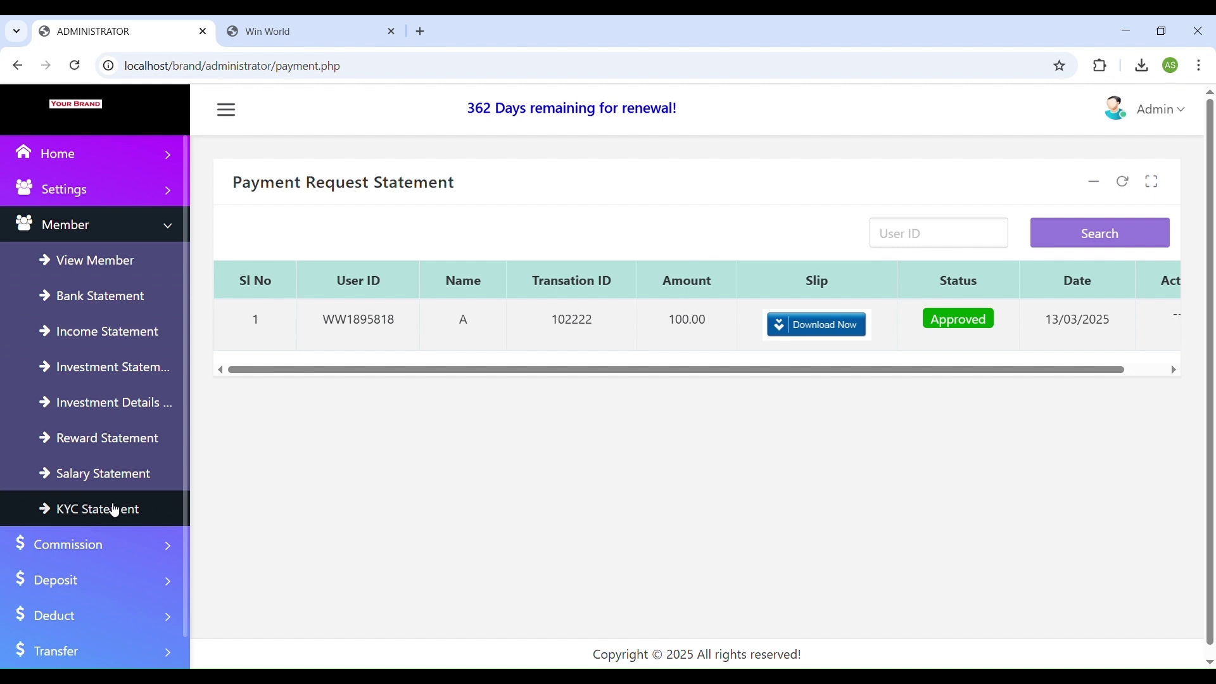
click(112, 555)
click(95, 293)
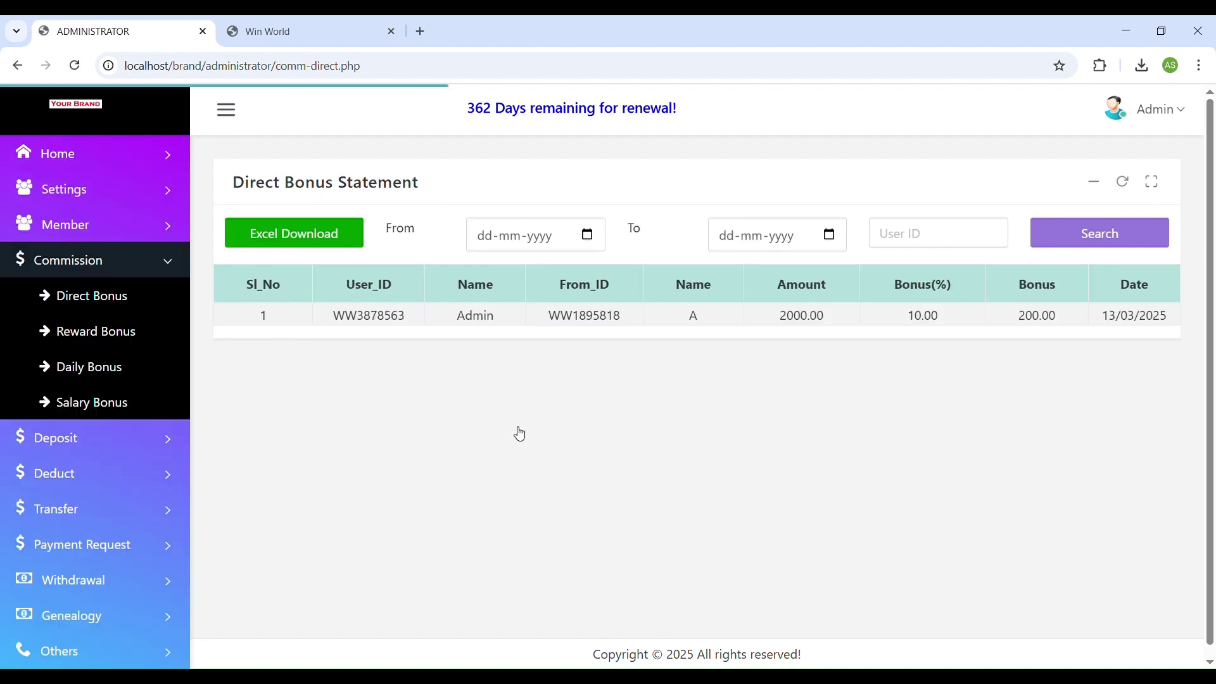
double_click(369, 315)
double_click(475, 315)
click(614, 317)
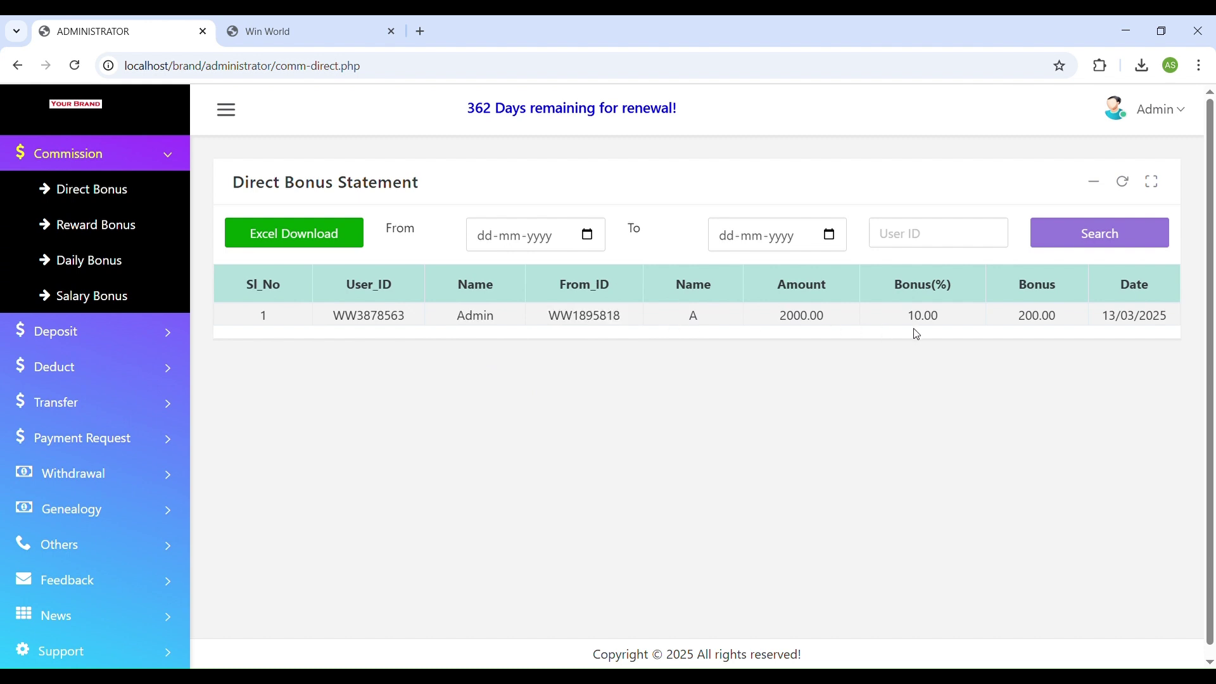
double_click(1031, 315)
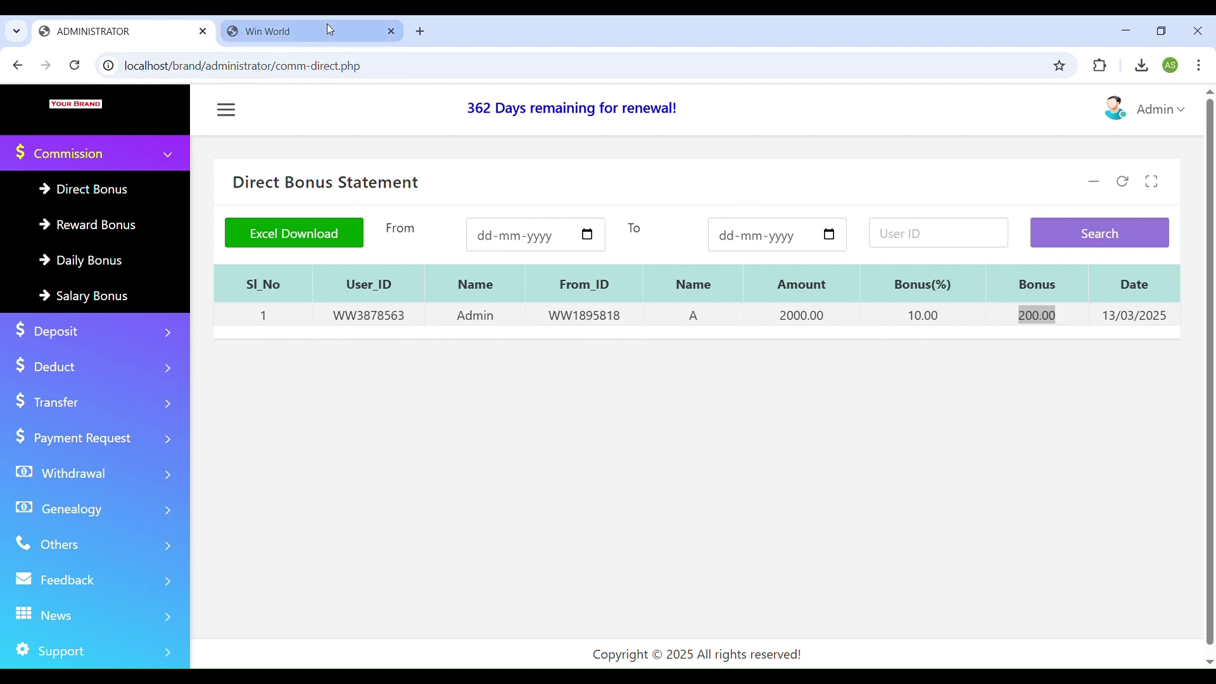
Glance at the member dashboard, then open the admin Investment settings showing 2.00% daily bonus.
click(298, 31)
scroll(591, 409, down, 4)
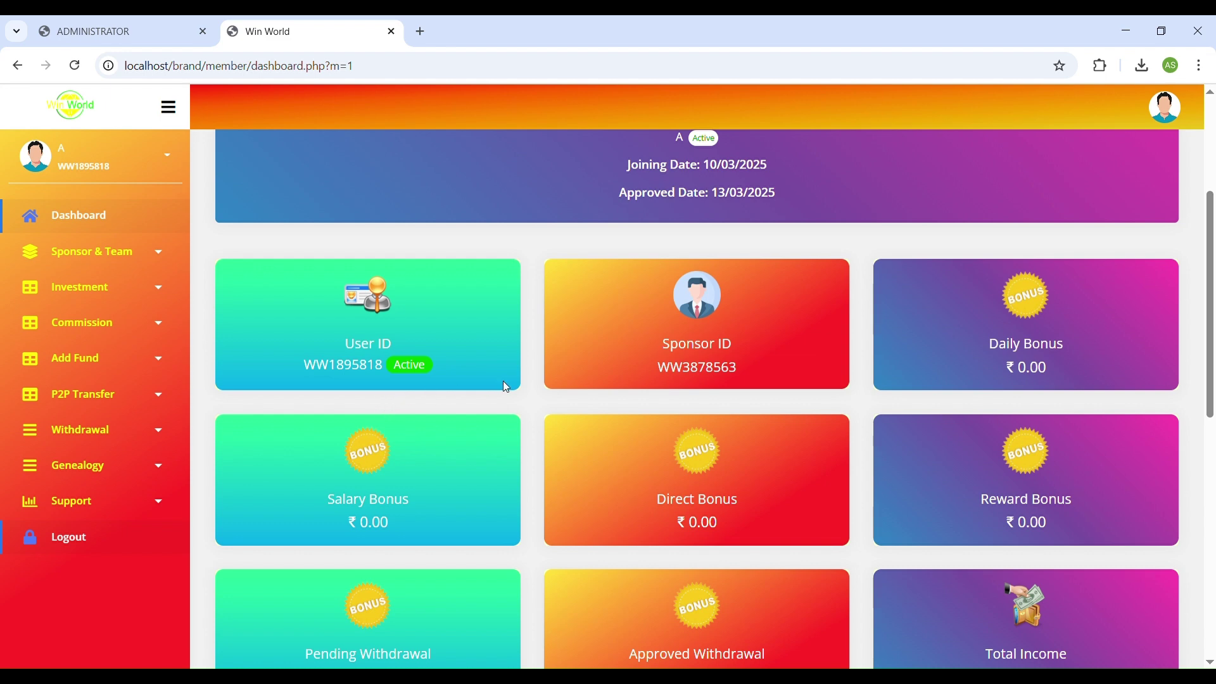
scroll(493, 361, up, 4)
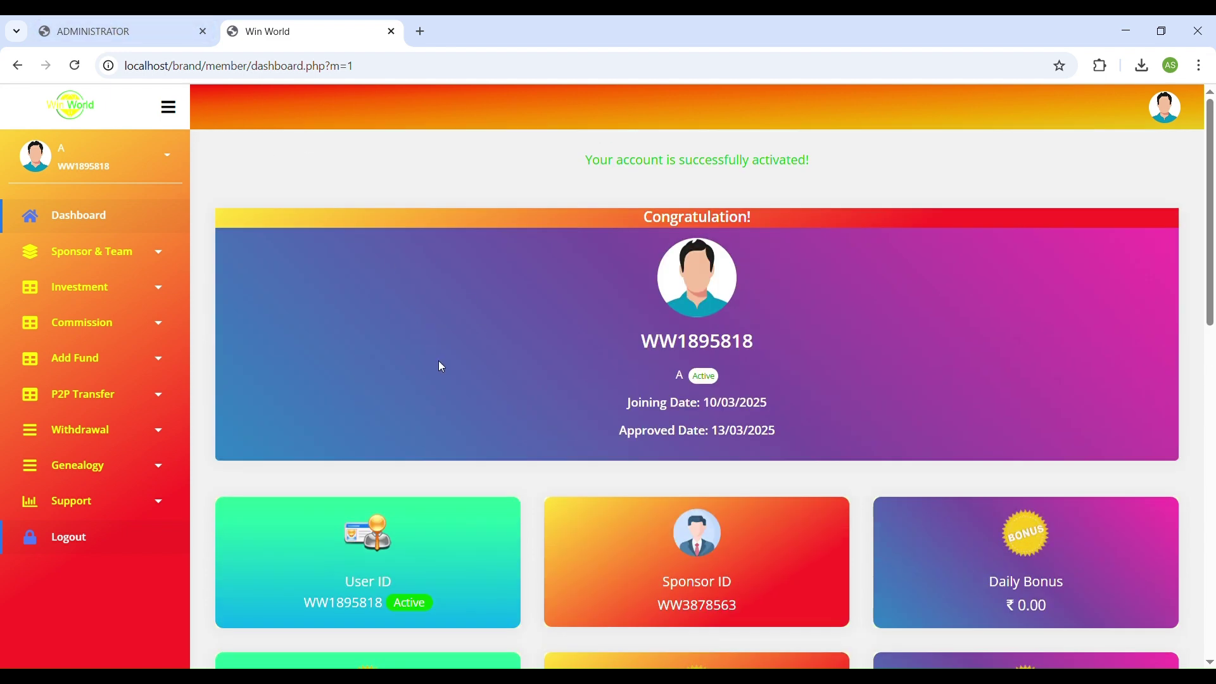
click(135, 29)
scroll(110, 166, up, 3)
click(100, 190)
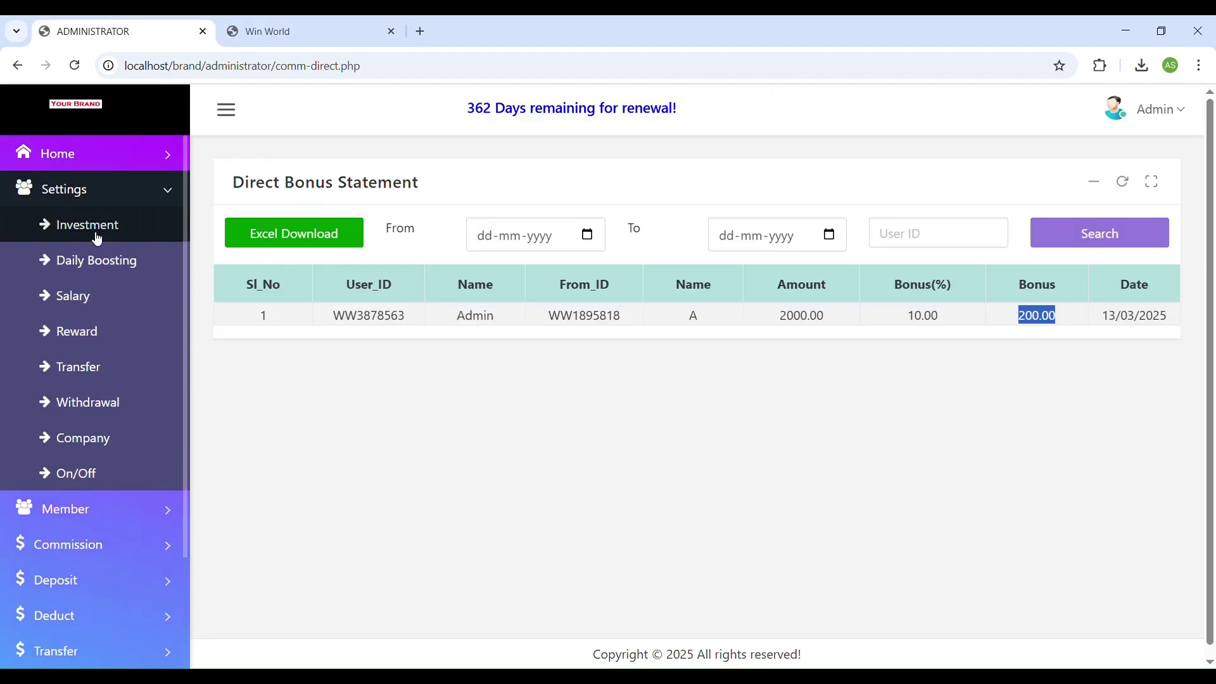
click(98, 229)
double_click(740, 258)
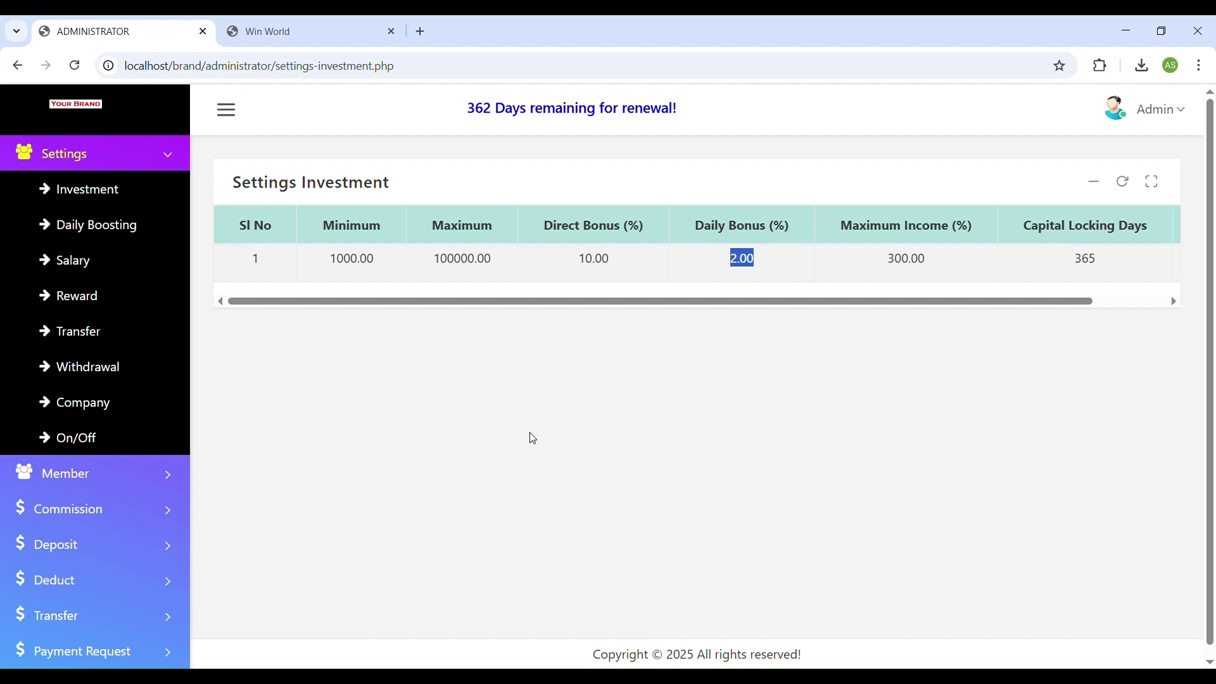
Submit a new 1000 investment from the member panel.
click(312, 33)
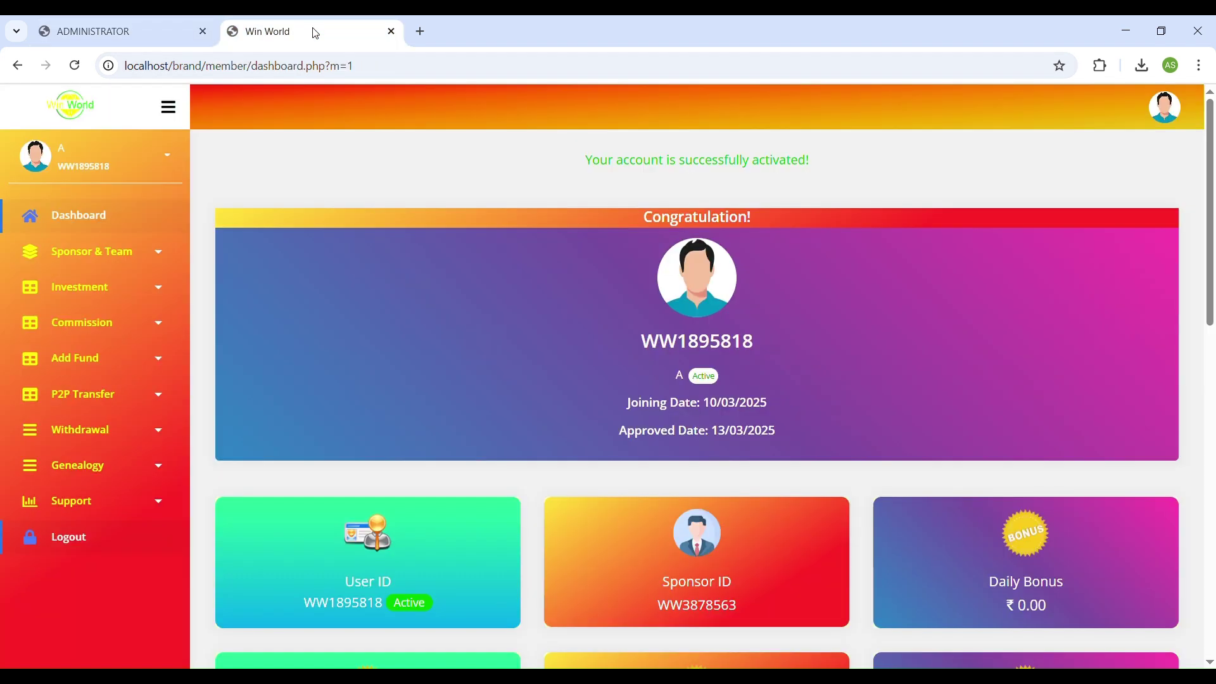
click(107, 292)
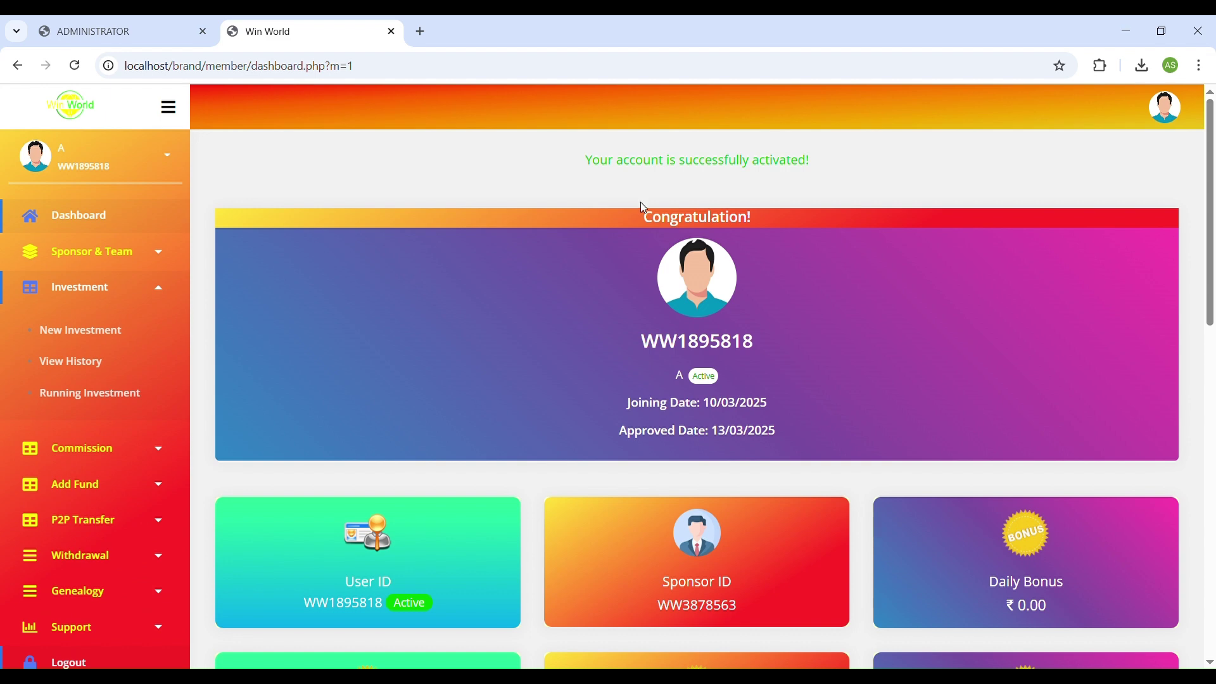
click(107, 332)
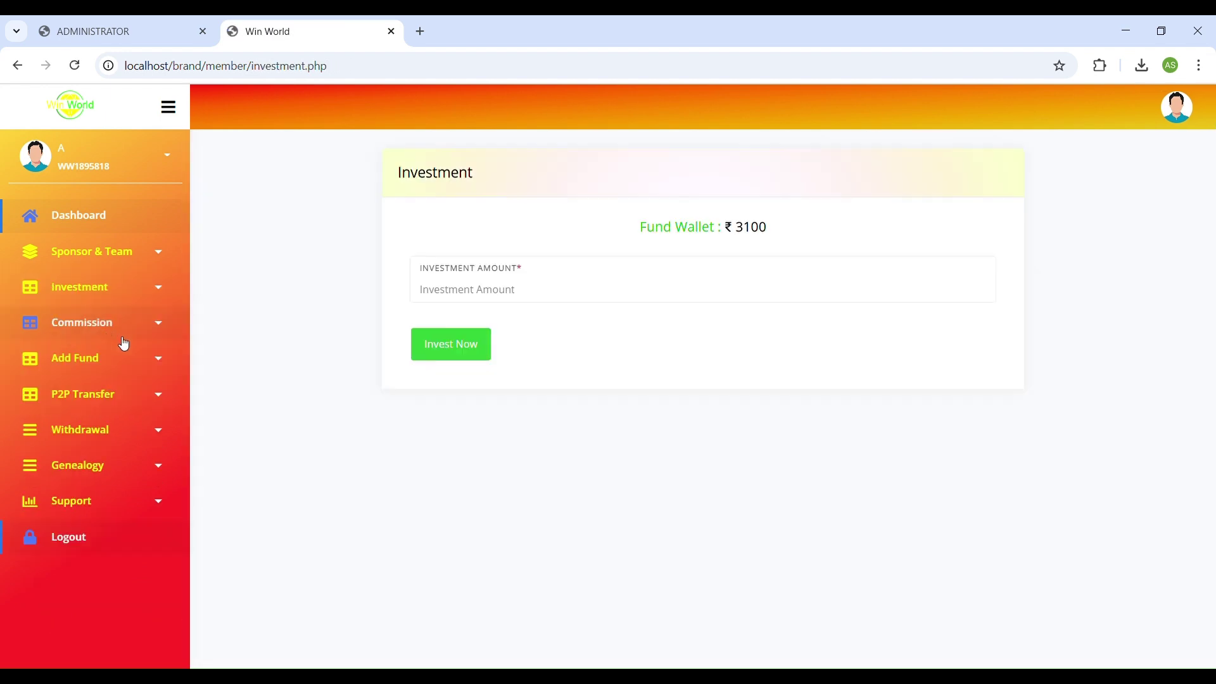
click(516, 301)
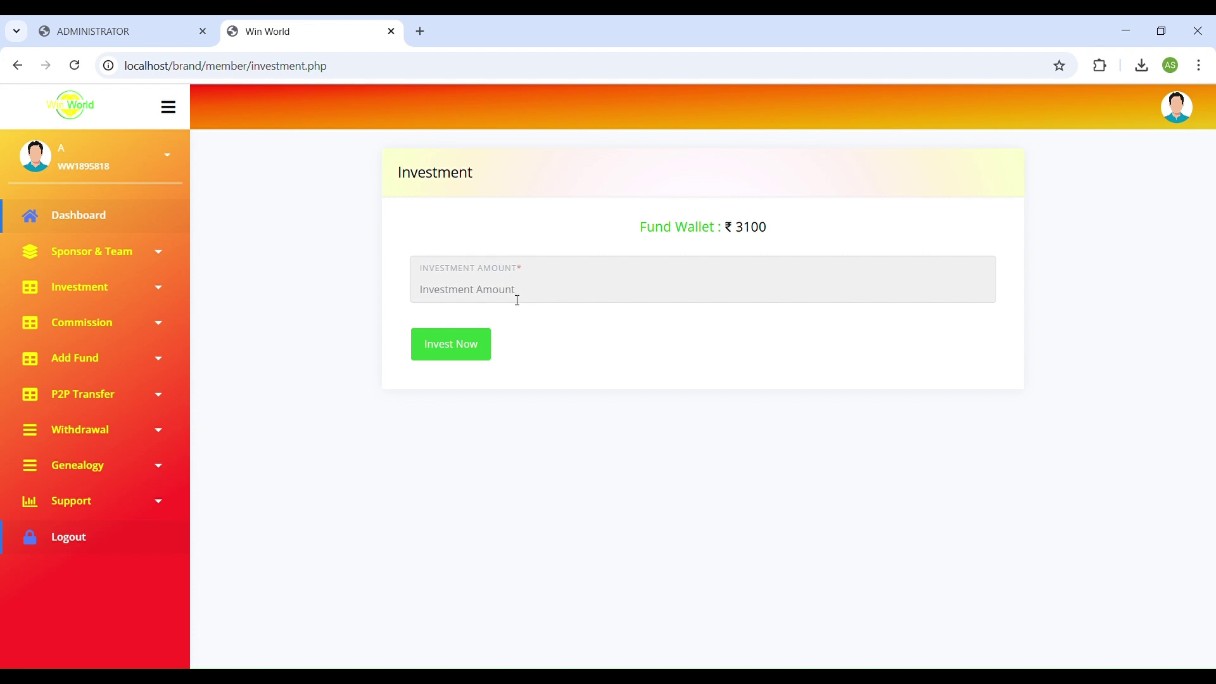
text(1000)
click(457, 354)
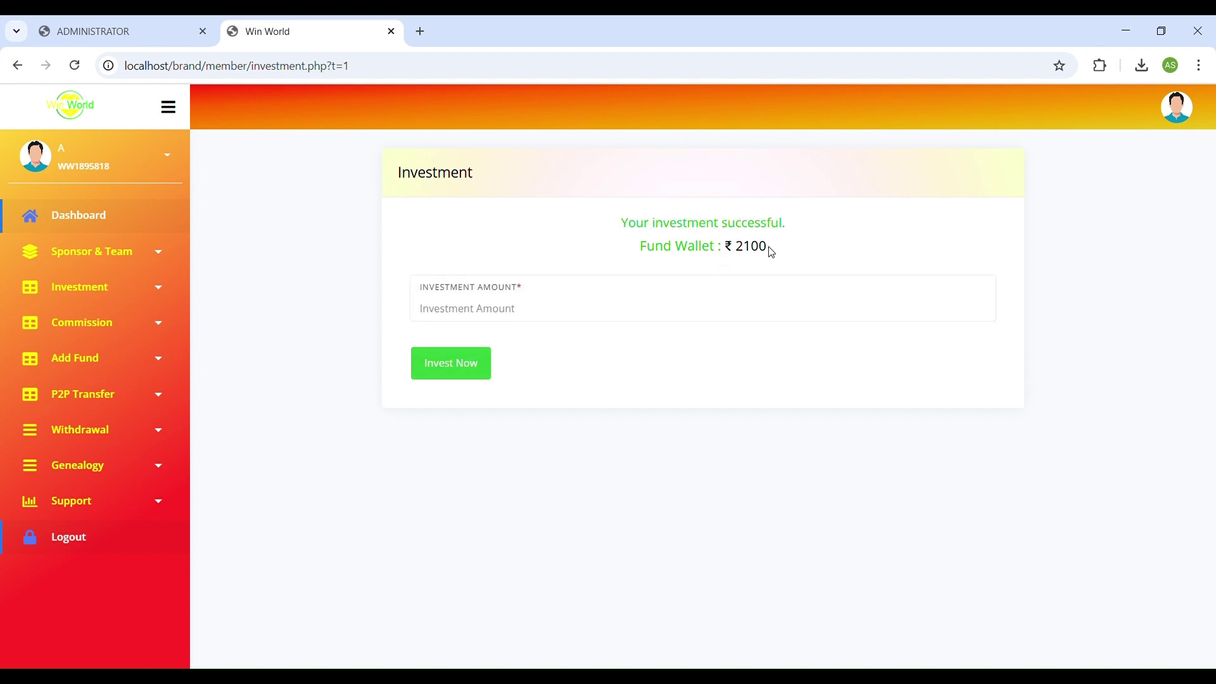
Check the investment history and the running 3000.00 investment, then return to the dashboard wallet cards.
click(120, 291)
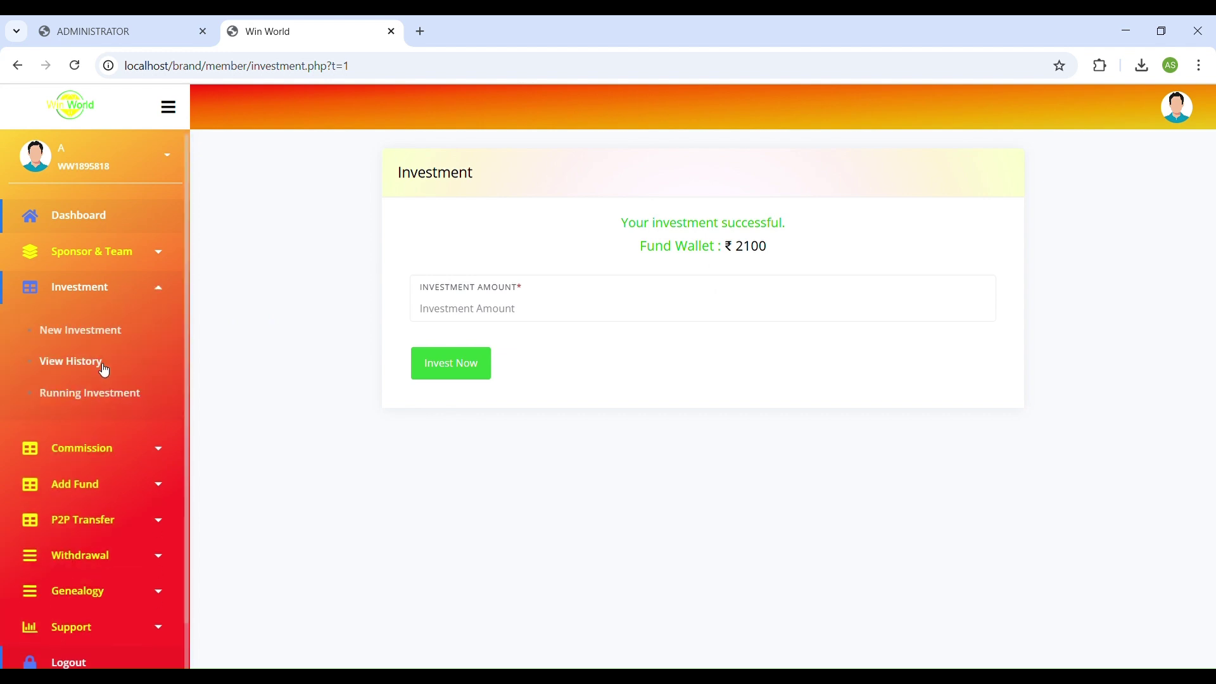
click(101, 362)
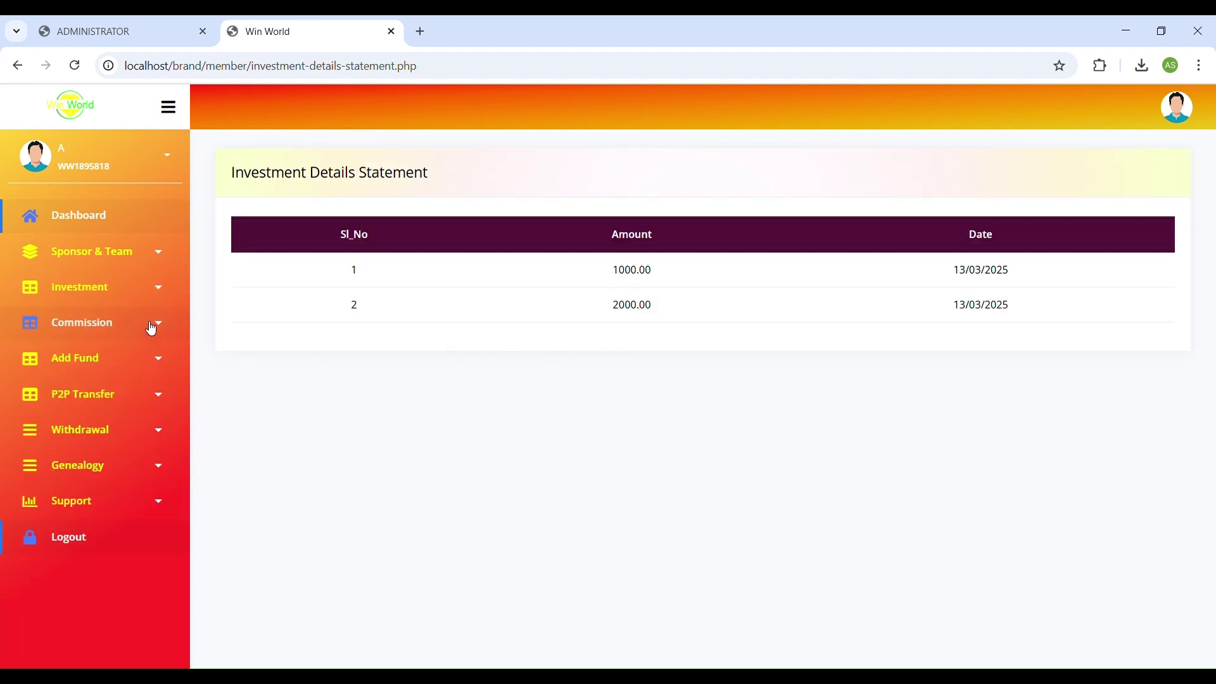
click(118, 292)
click(111, 393)
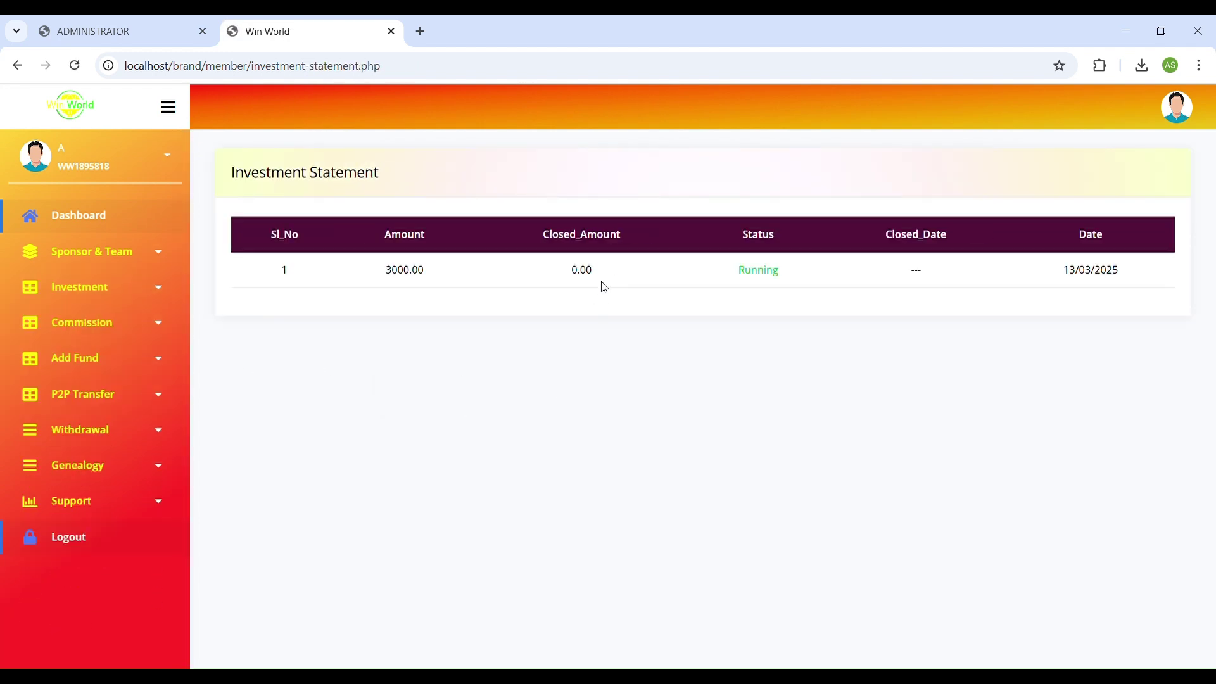
double_click(397, 278)
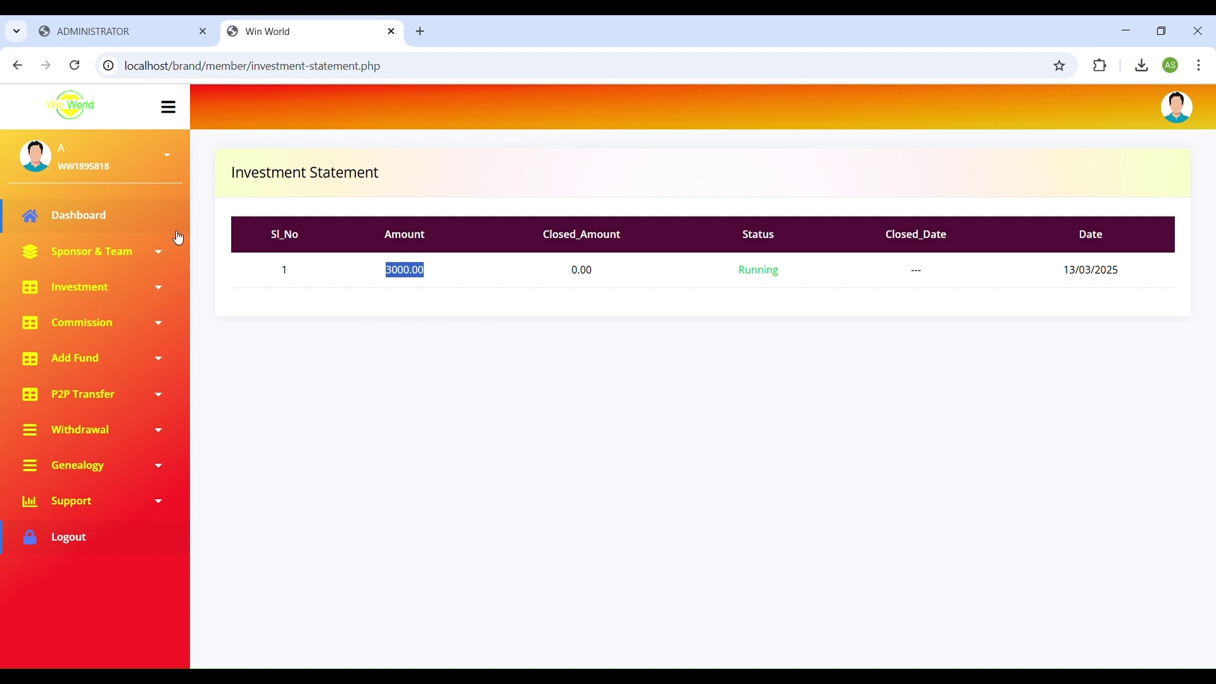
click(103, 219)
scroll(570, 368, down, 6)
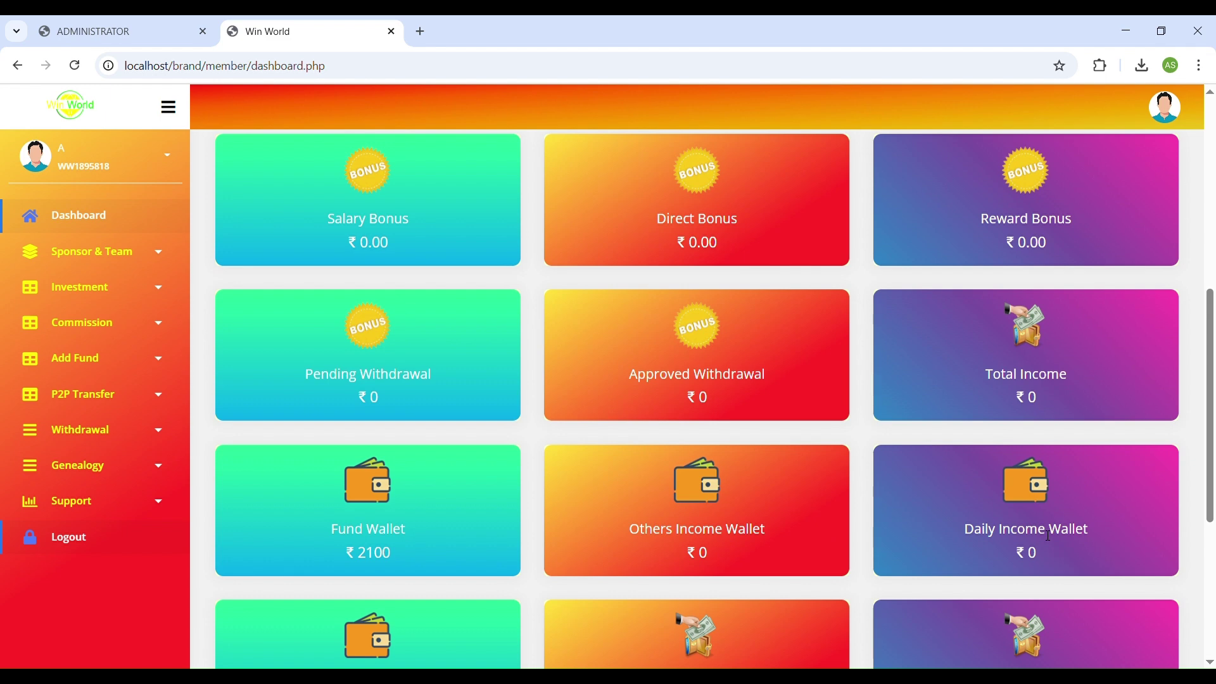
Open the Admin member's dashboard from the admin View Member list.
scroll(465, 382, up, 6)
click(98, 31)
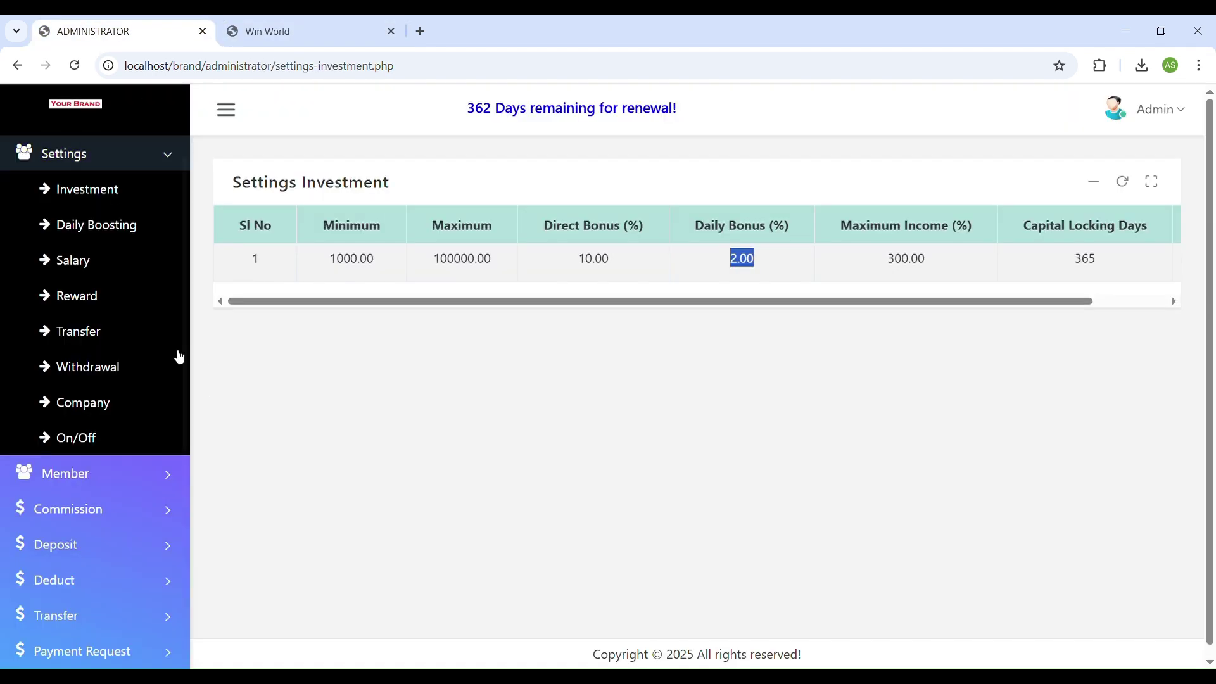
click(95, 472)
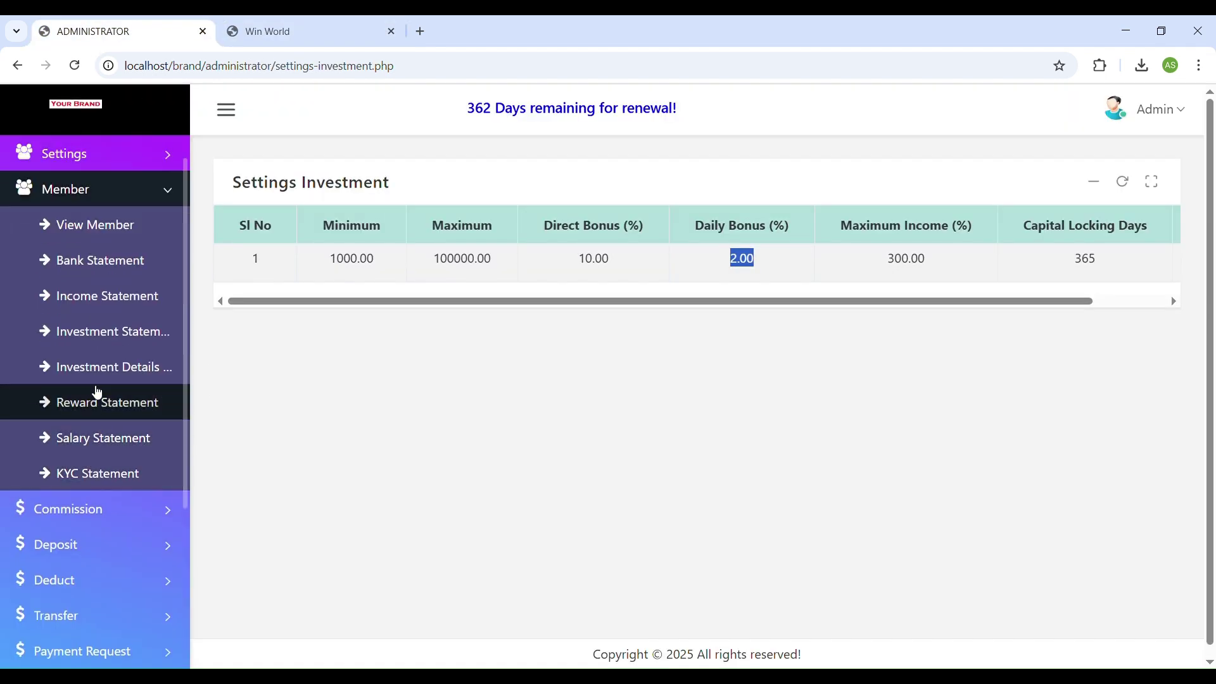
click(100, 227)
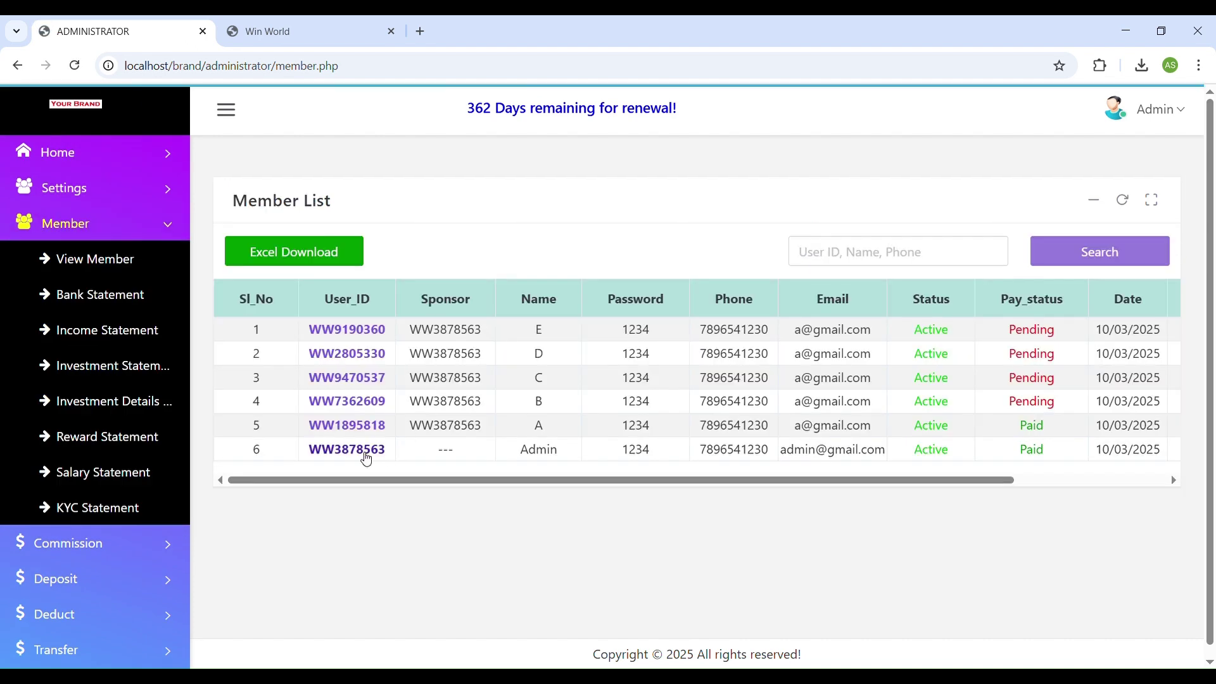
click(365, 453)
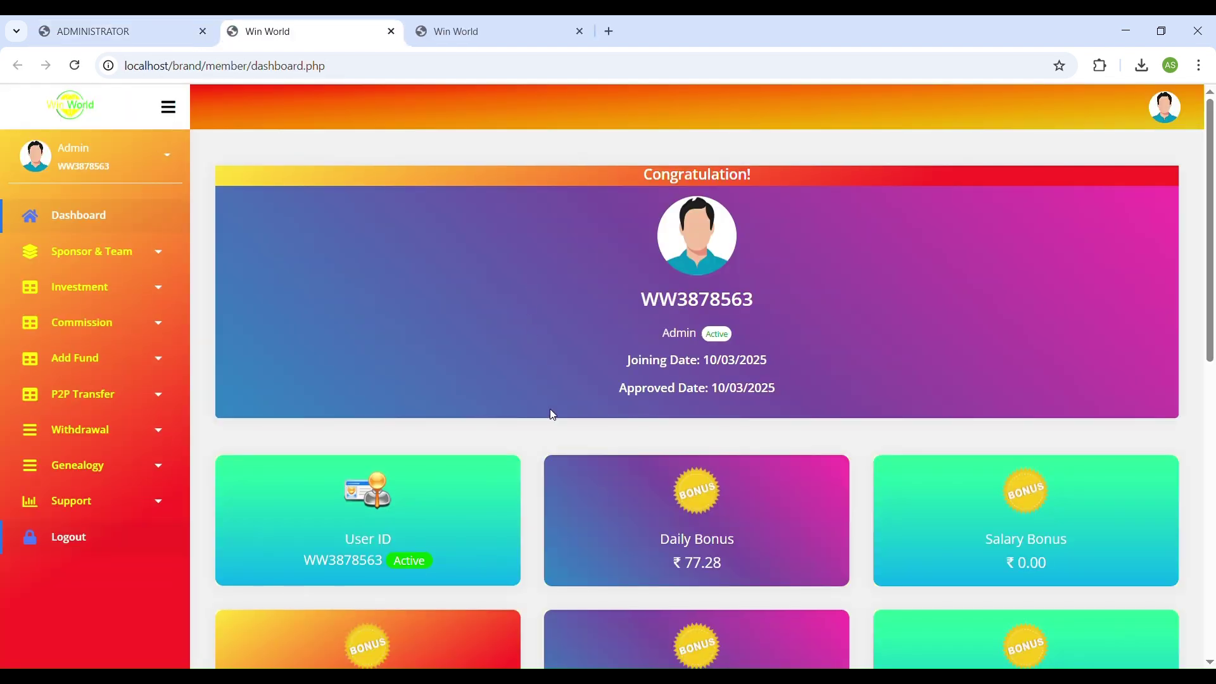
Review the dashboard cards: Direct Bonus 300.00, Daily Bonus 77.28, Others Income Wallet 300, Reward Bonus.
scroll(552, 414, down, 4)
drag(681, 325, 727, 323)
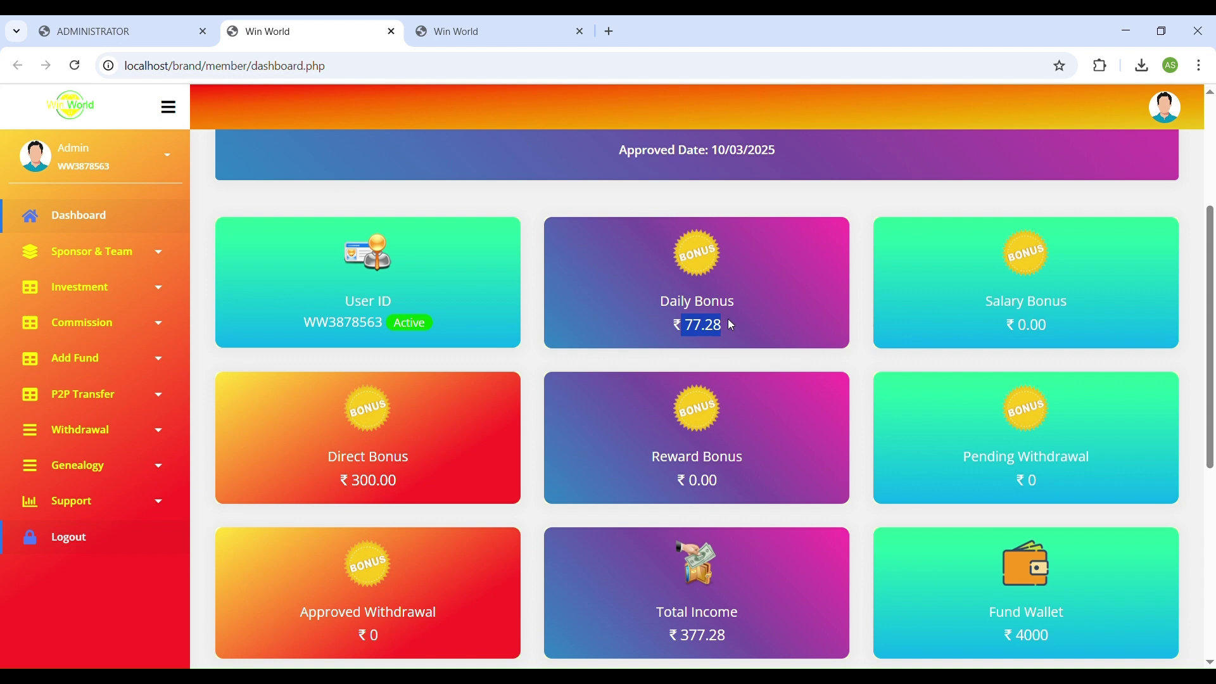
scroll(452, 451, down, 3)
double_click(382, 324)
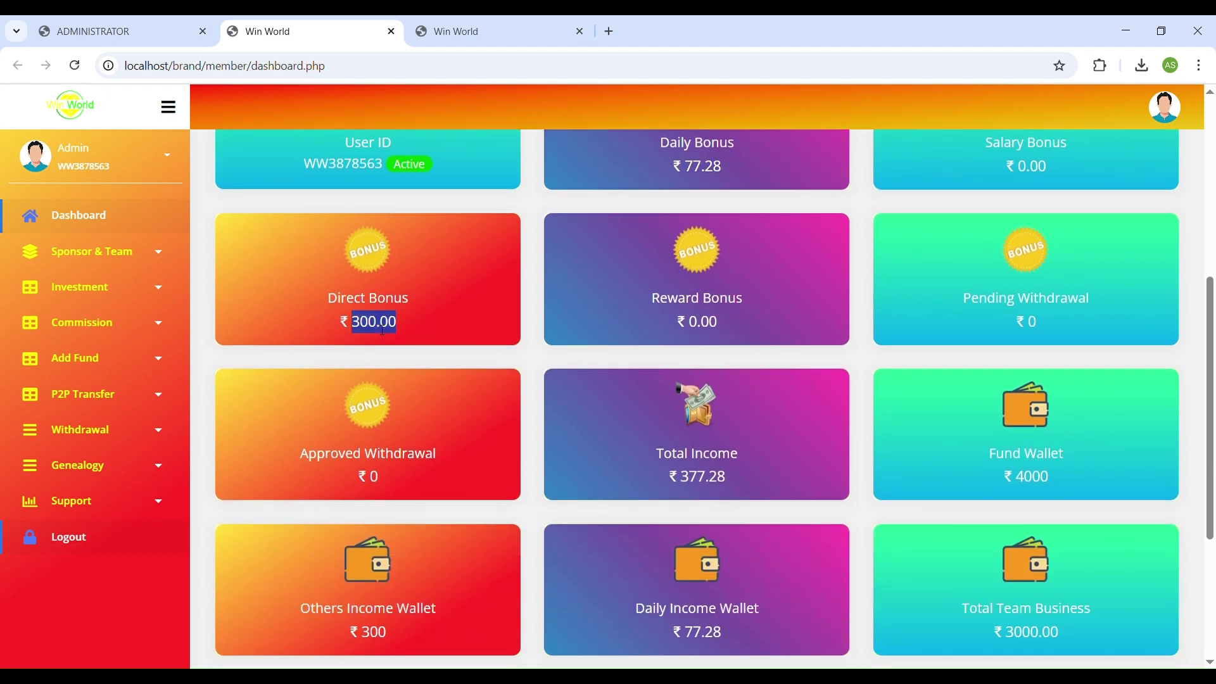
scroll(792, 476, down, 4)
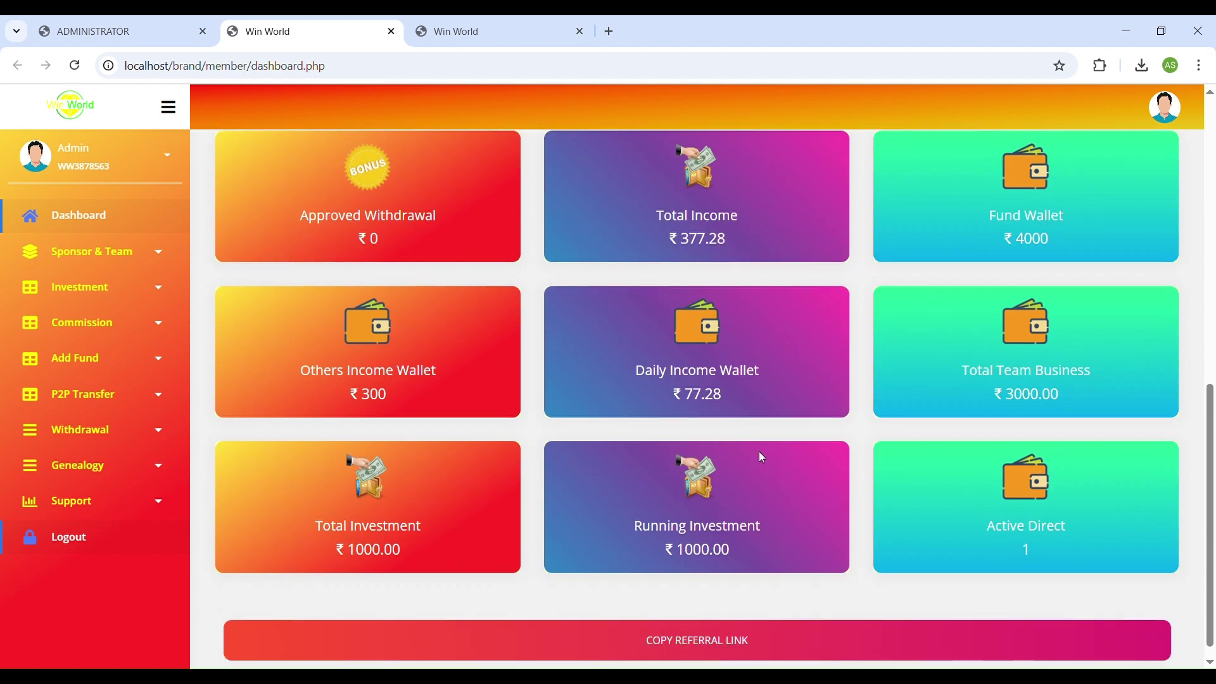
drag(685, 394, 726, 395)
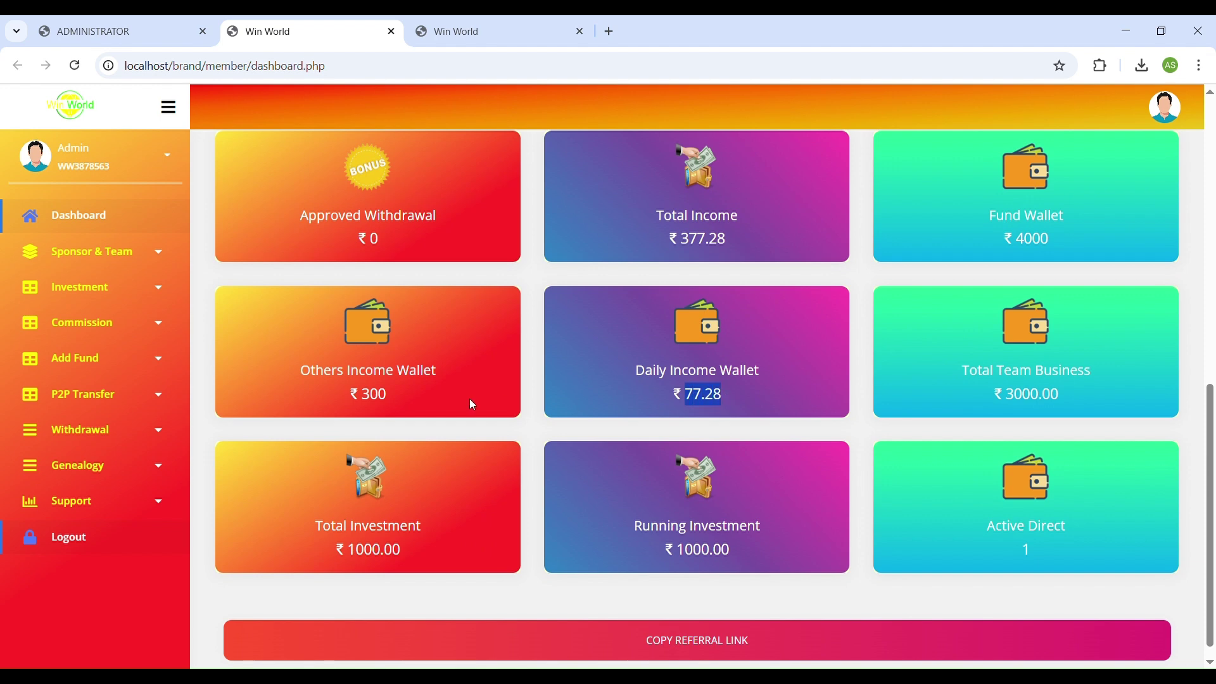
double_click(368, 395)
scroll(443, 399, up, 6)
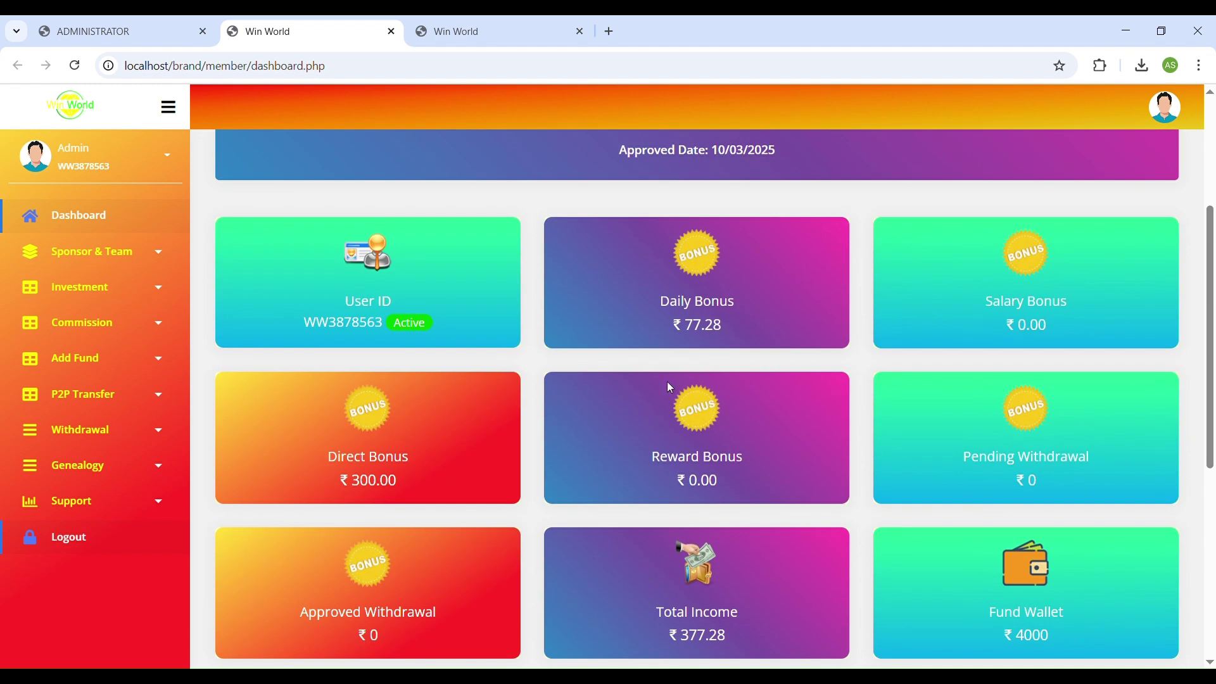
drag(686, 325, 729, 327)
scroll(729, 328, down, 6)
drag(685, 394, 729, 400)
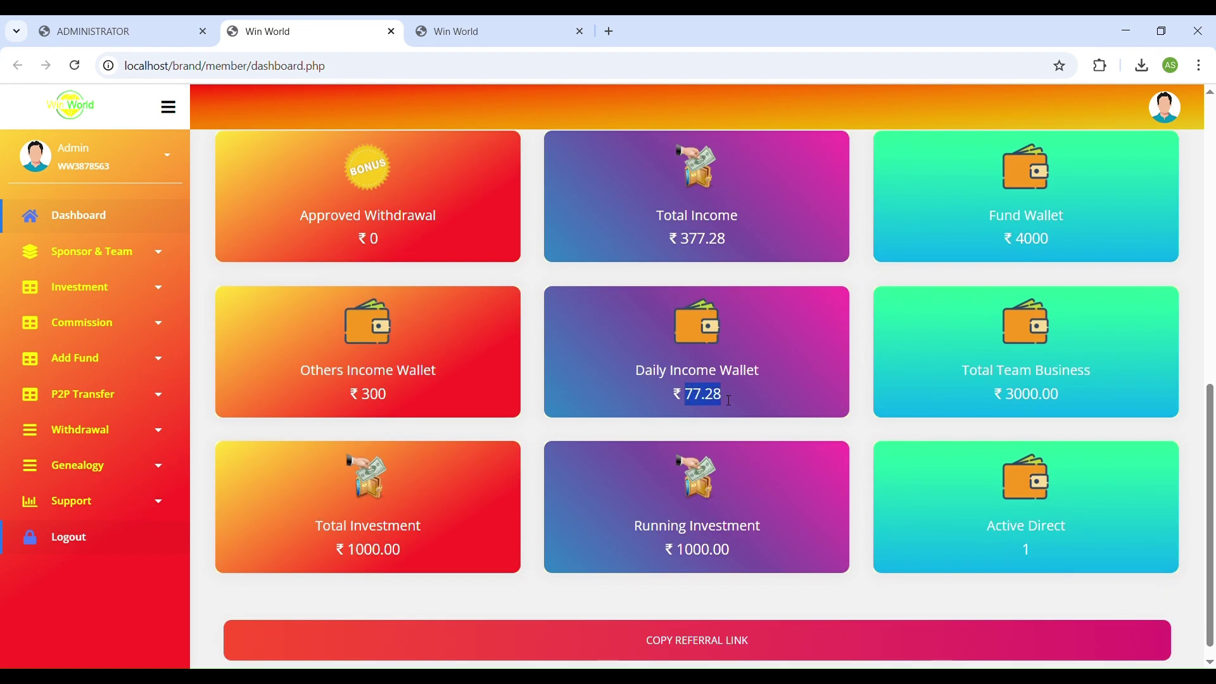
click(412, 405)
scroll(443, 411, up, 4)
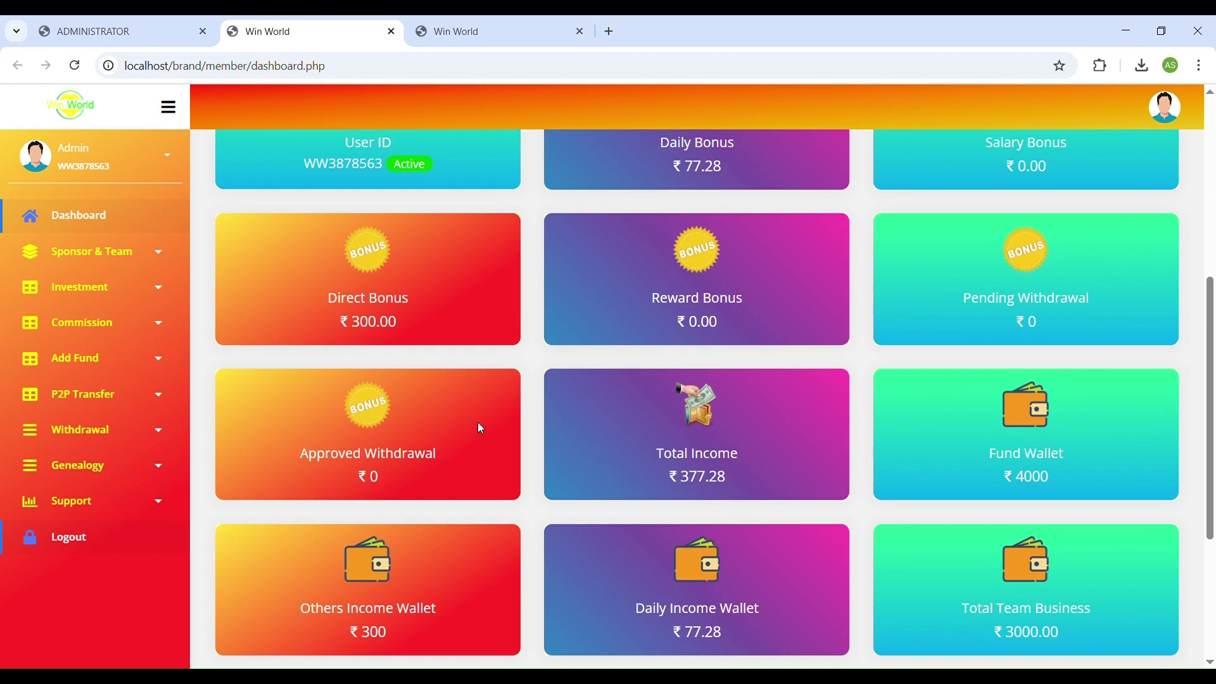
double_click(378, 329)
double_click(683, 321)
scroll(956, 301, up, 3)
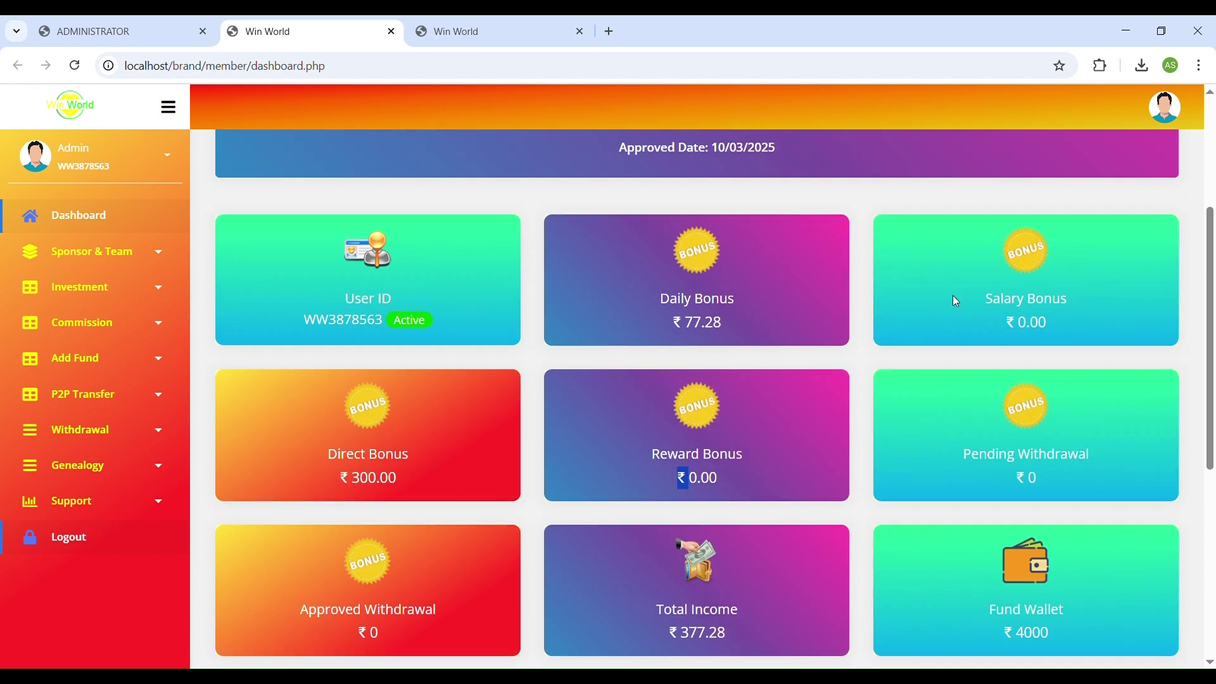
scroll(450, 489, down, 6)
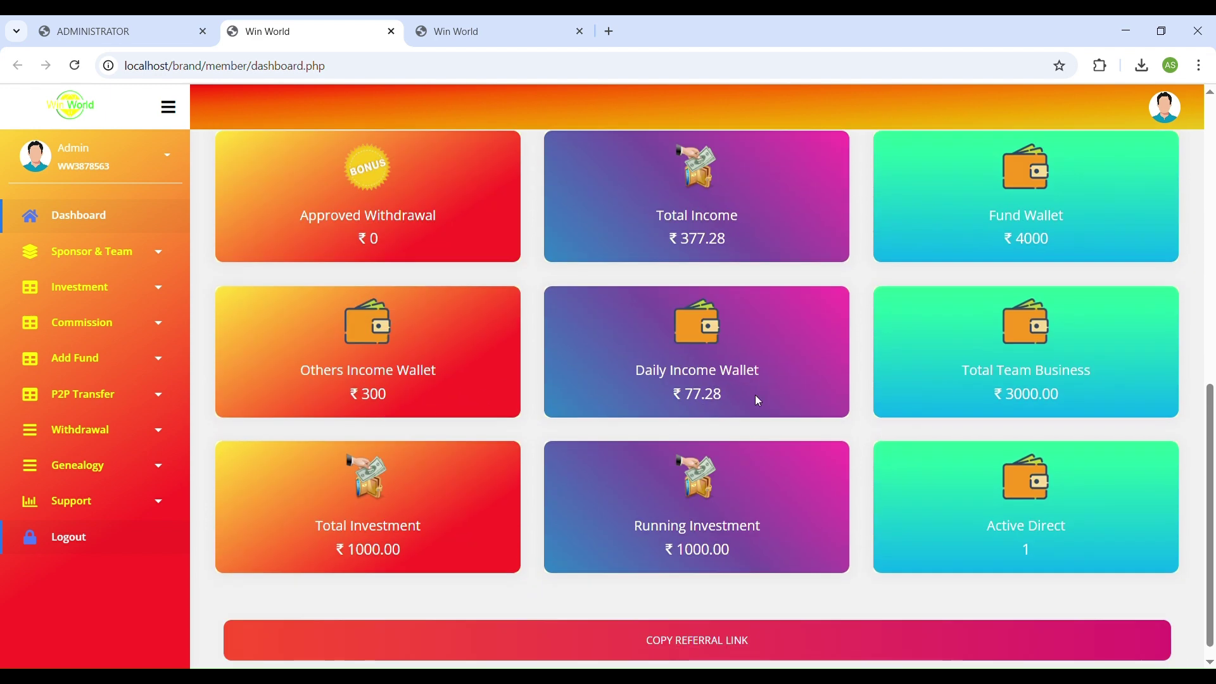
Check the New Withdrawal page, then the My Sponsor statement rows.
click(98, 433)
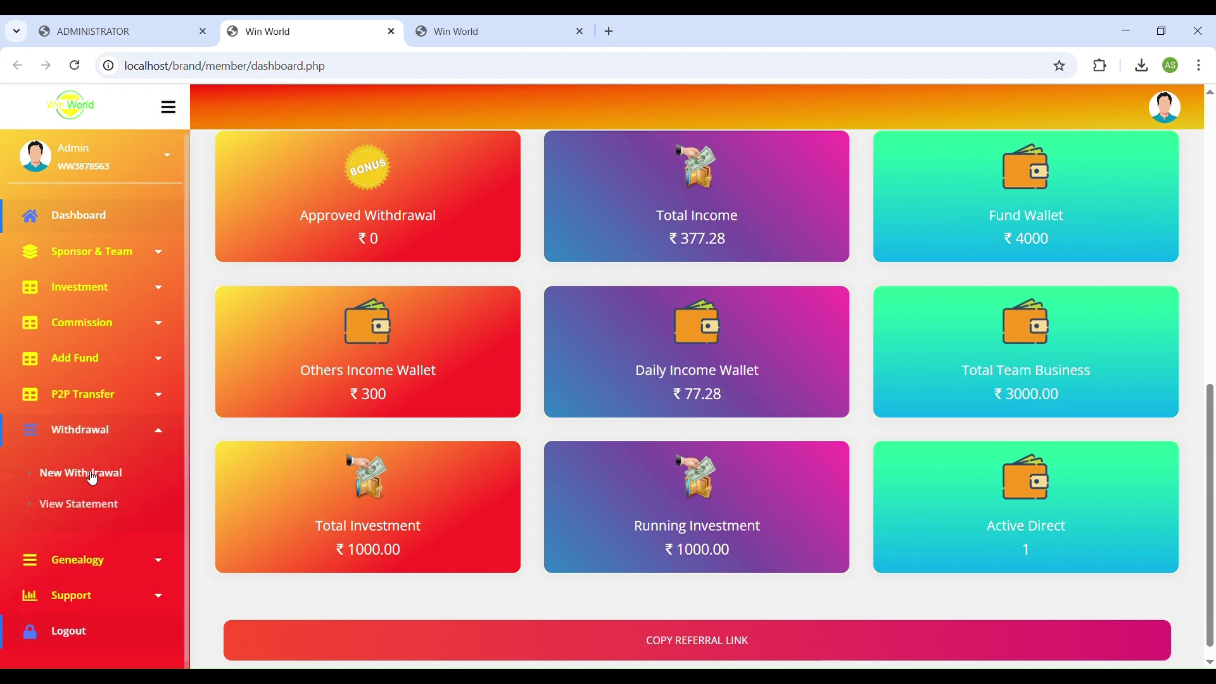
click(92, 474)
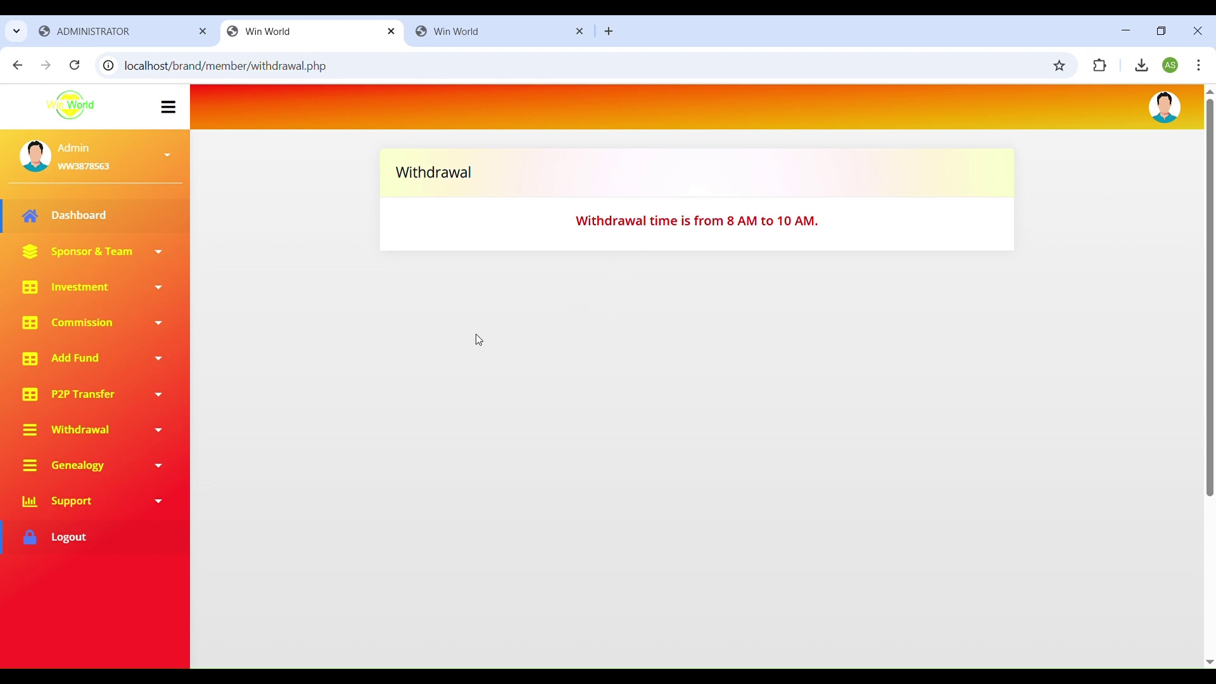
click(131, 300)
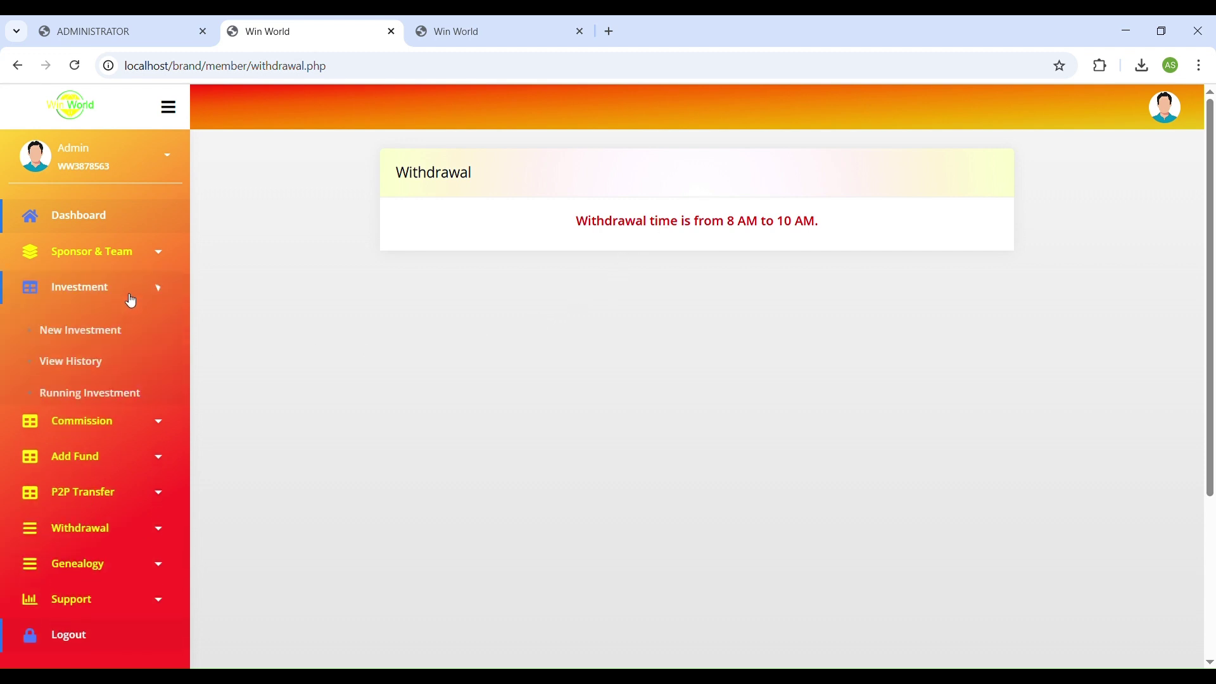
click(121, 260)
click(89, 296)
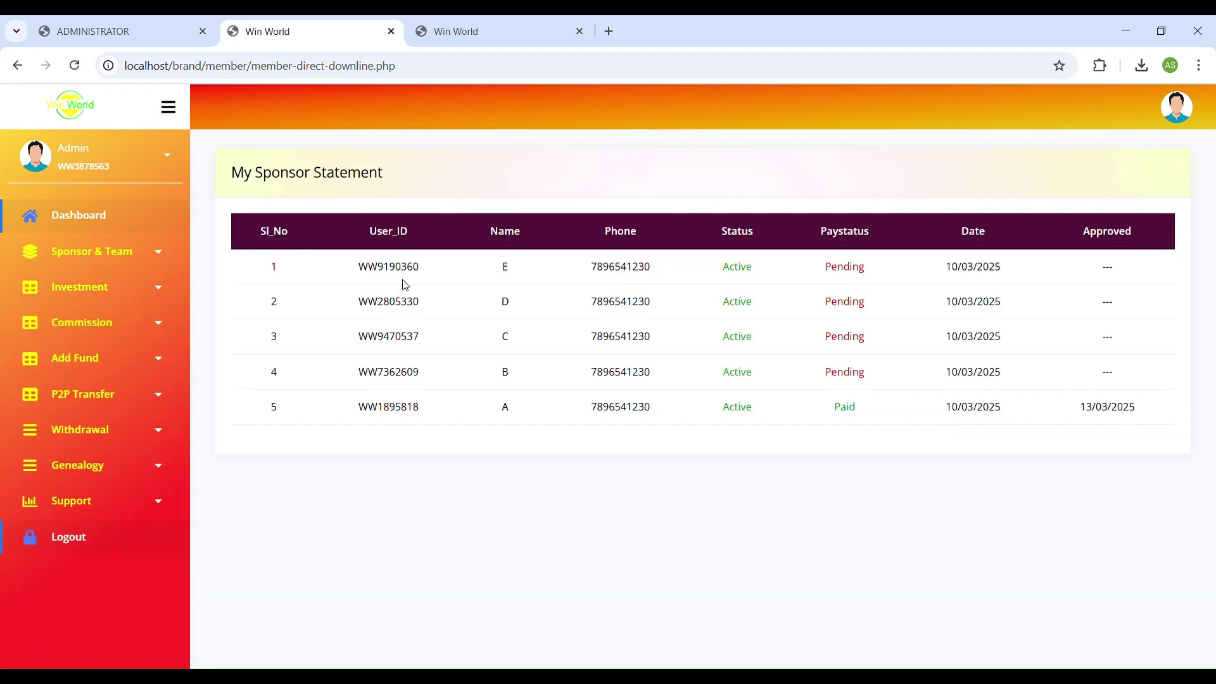
drag(352, 269, 613, 407)
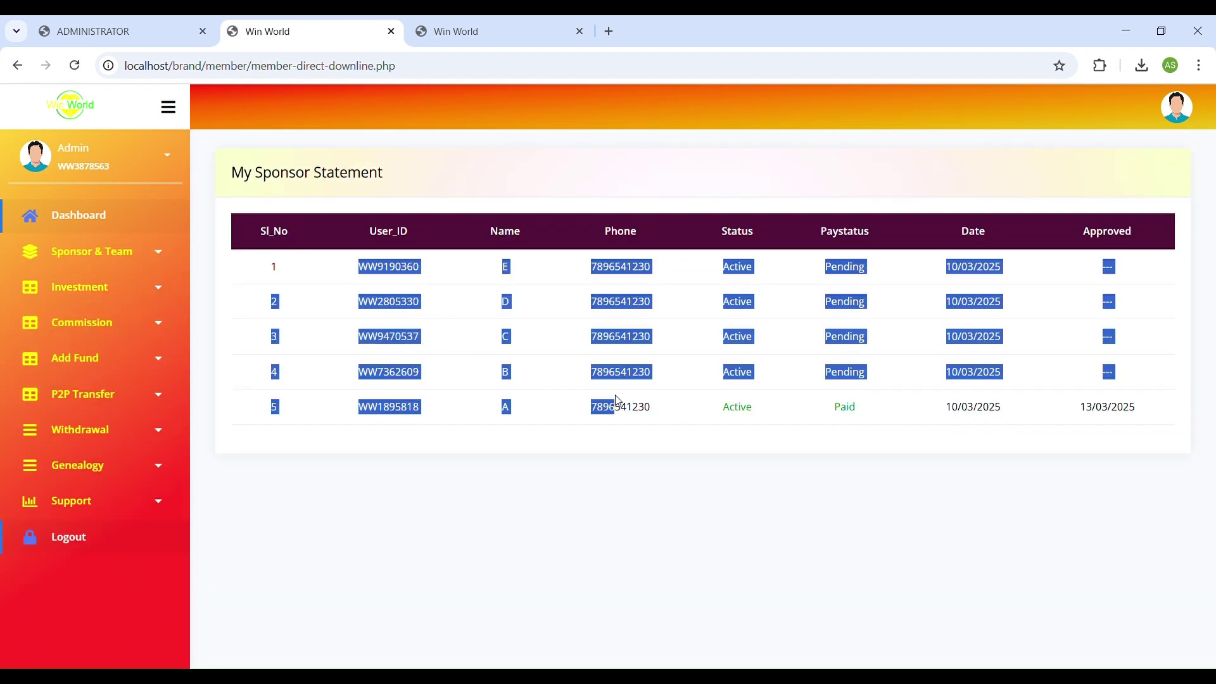
click(589, 448)
View the My Team statement, then the running 1000.00 investment statement.
click(130, 260)
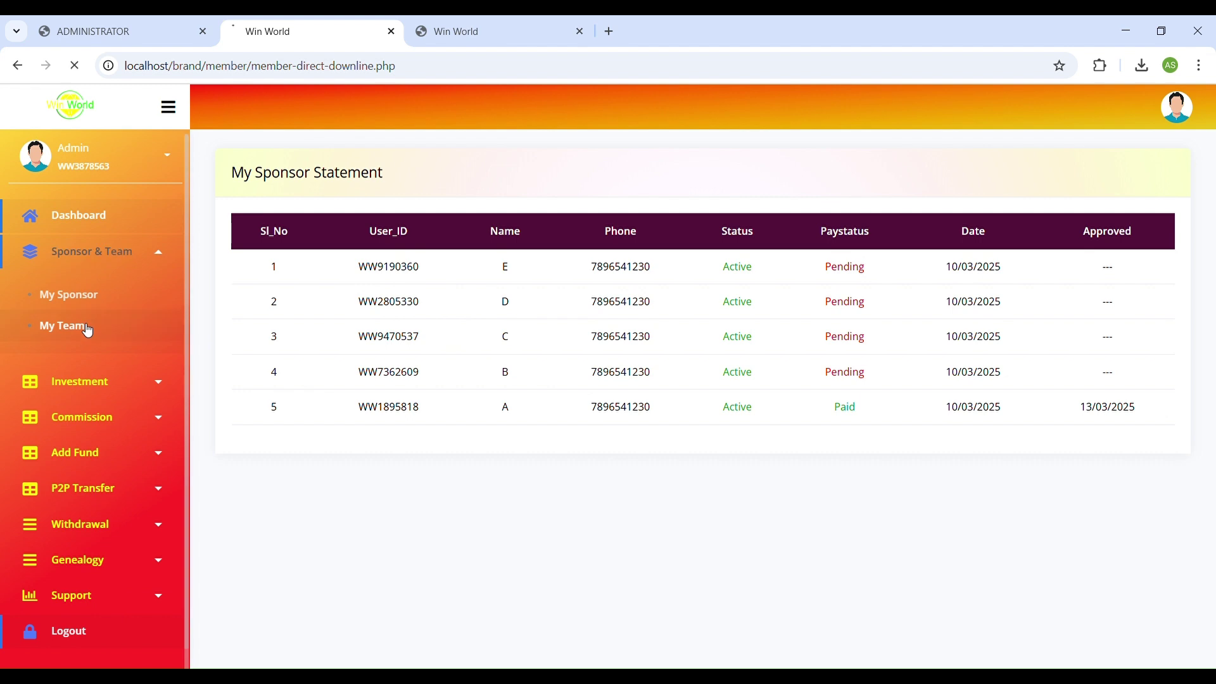
click(87, 325)
click(130, 297)
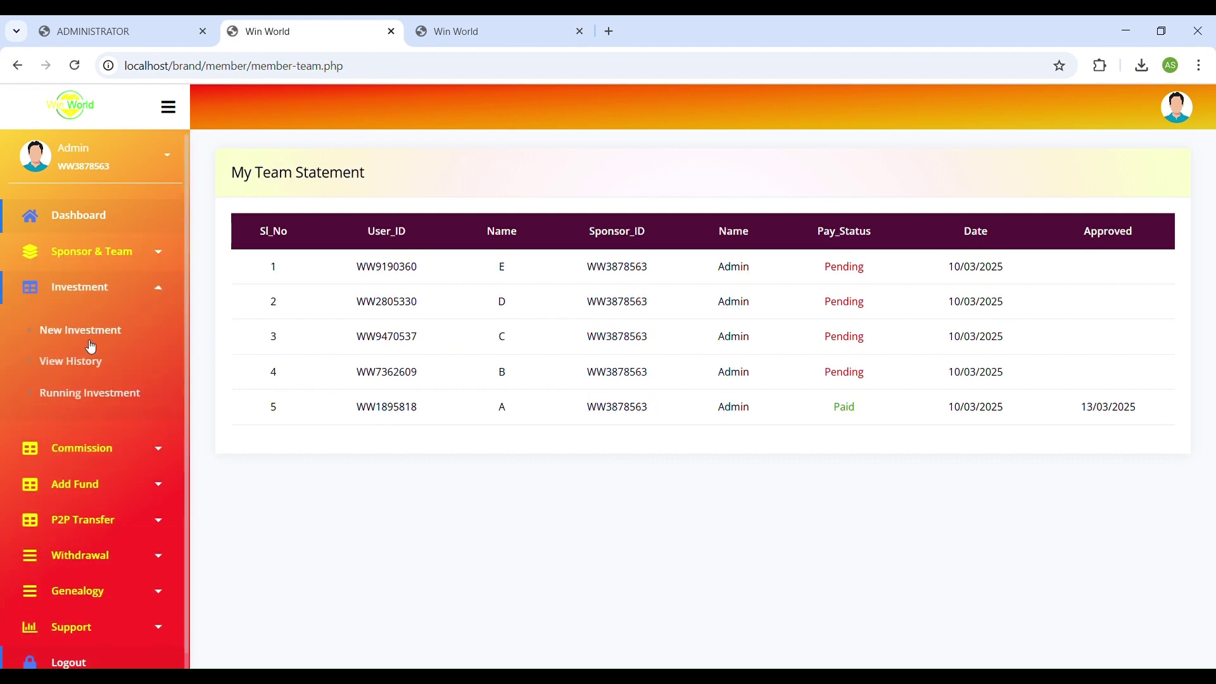
click(94, 393)
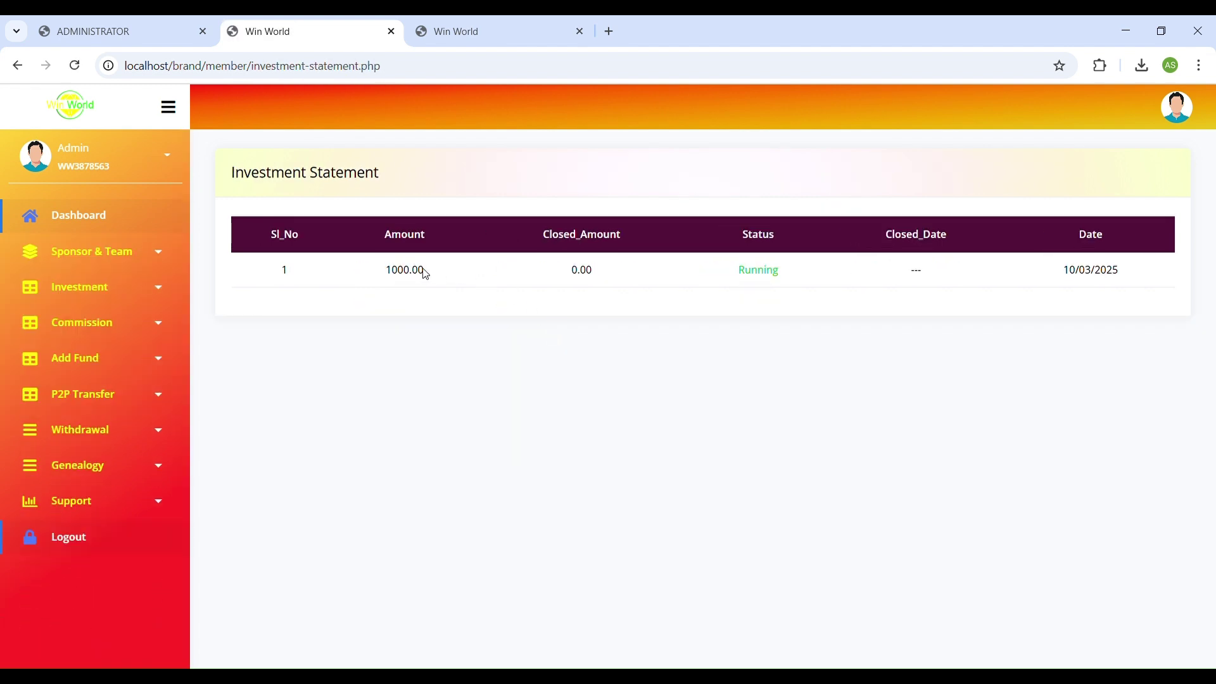
Page through the Direct, Daily (five 1.50% payouts), Reward and Salary Bonus statements.
click(136, 324)
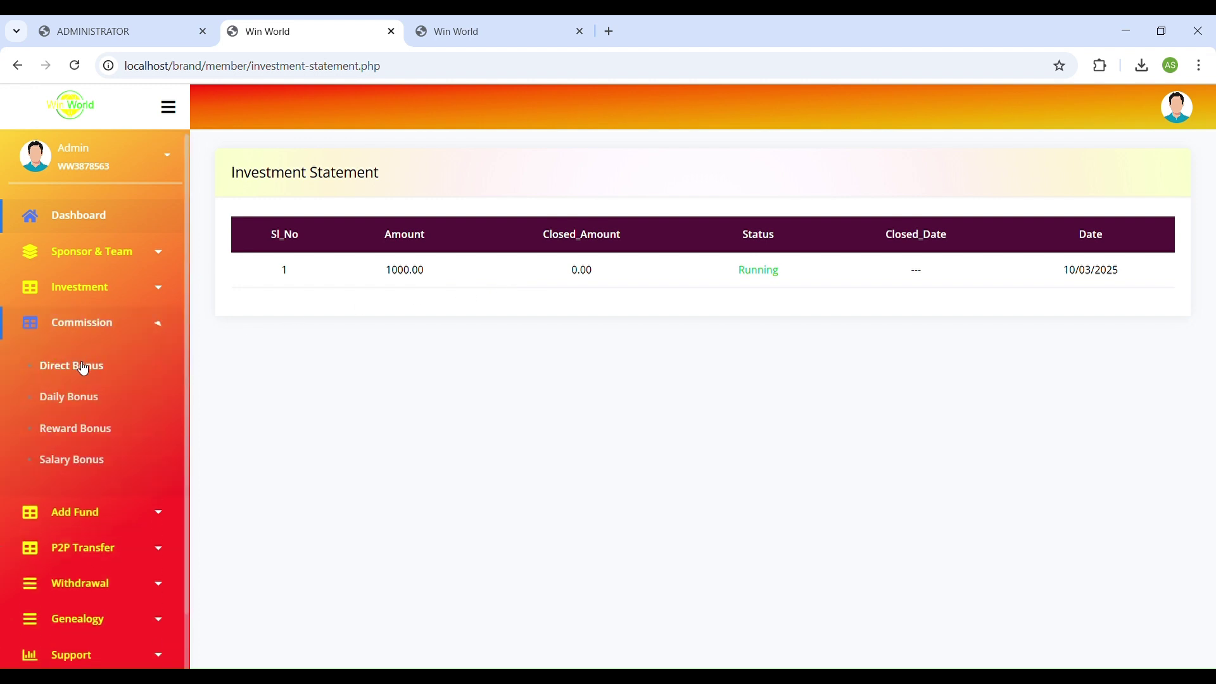
click(82, 363)
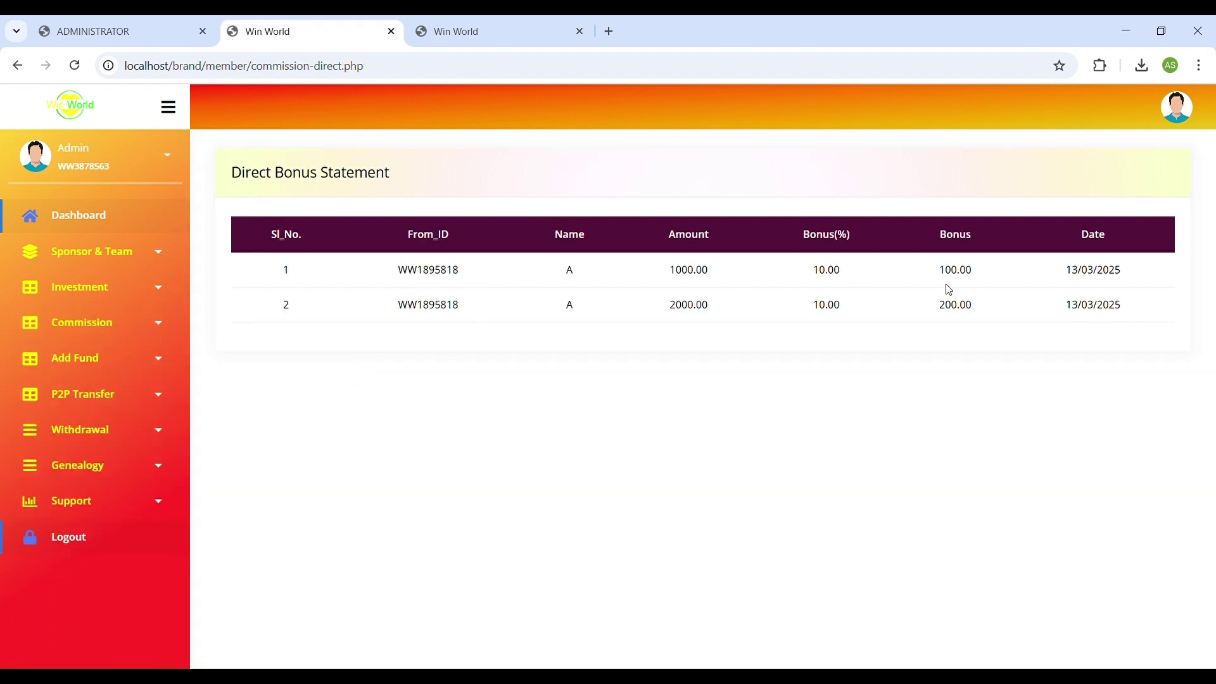
click(100, 335)
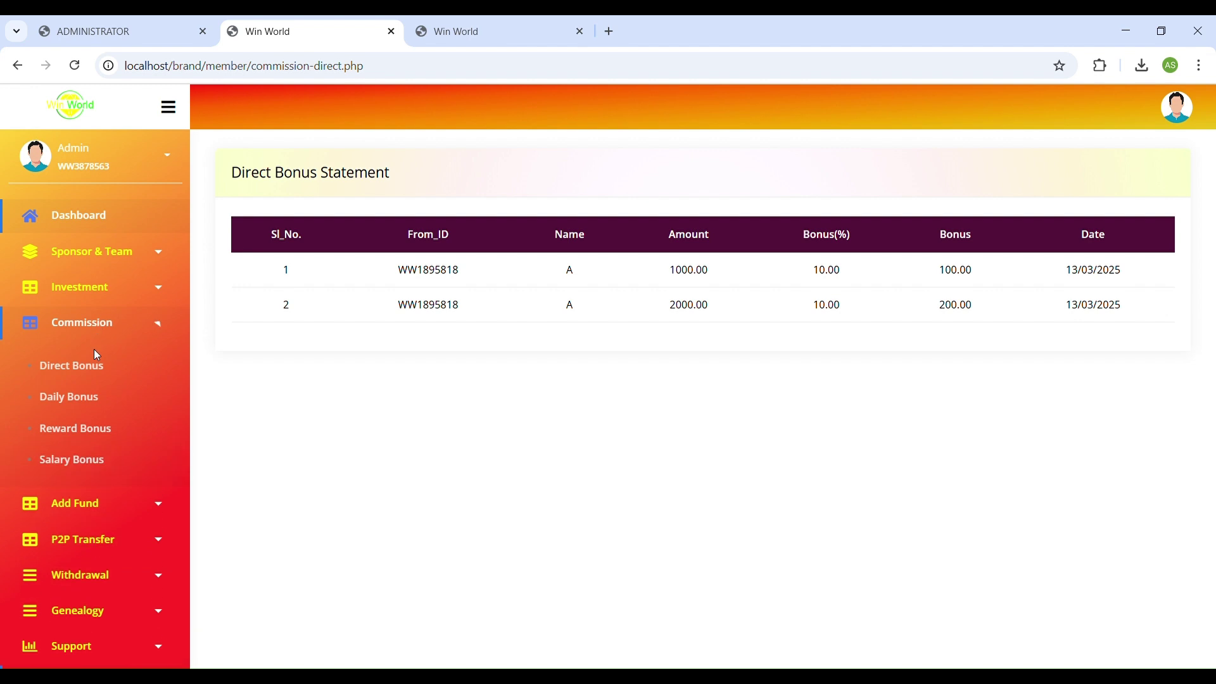
click(81, 404)
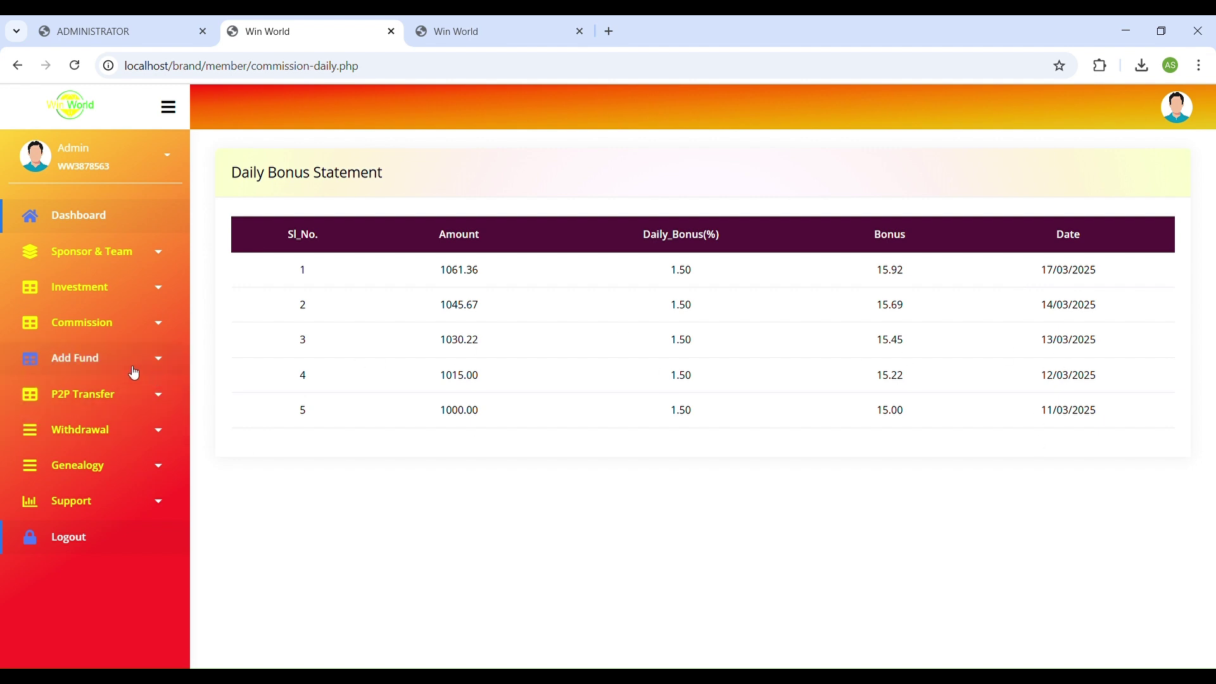
click(106, 323)
click(80, 428)
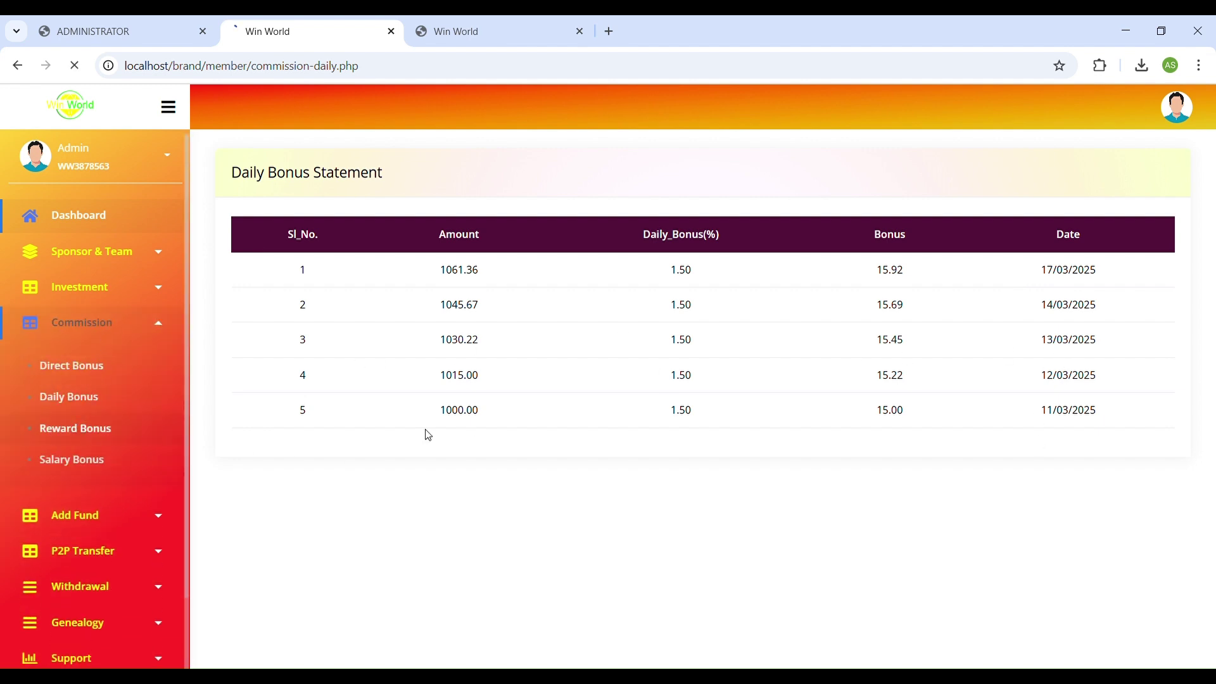
click(101, 330)
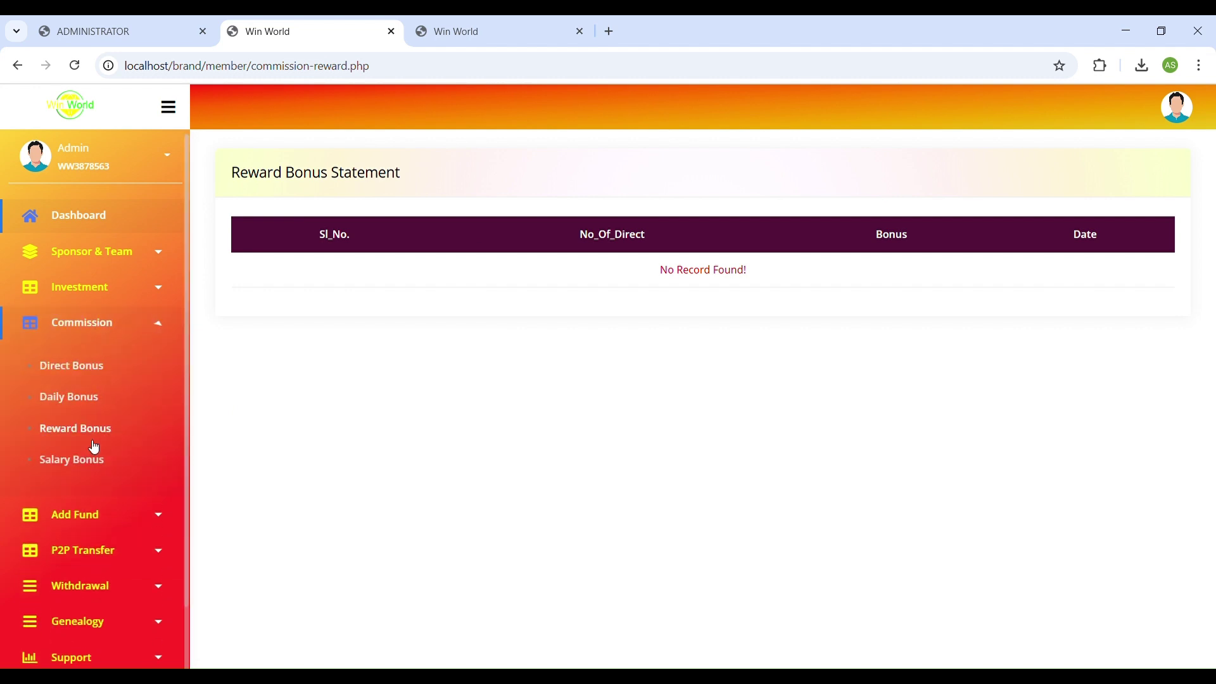
click(95, 457)
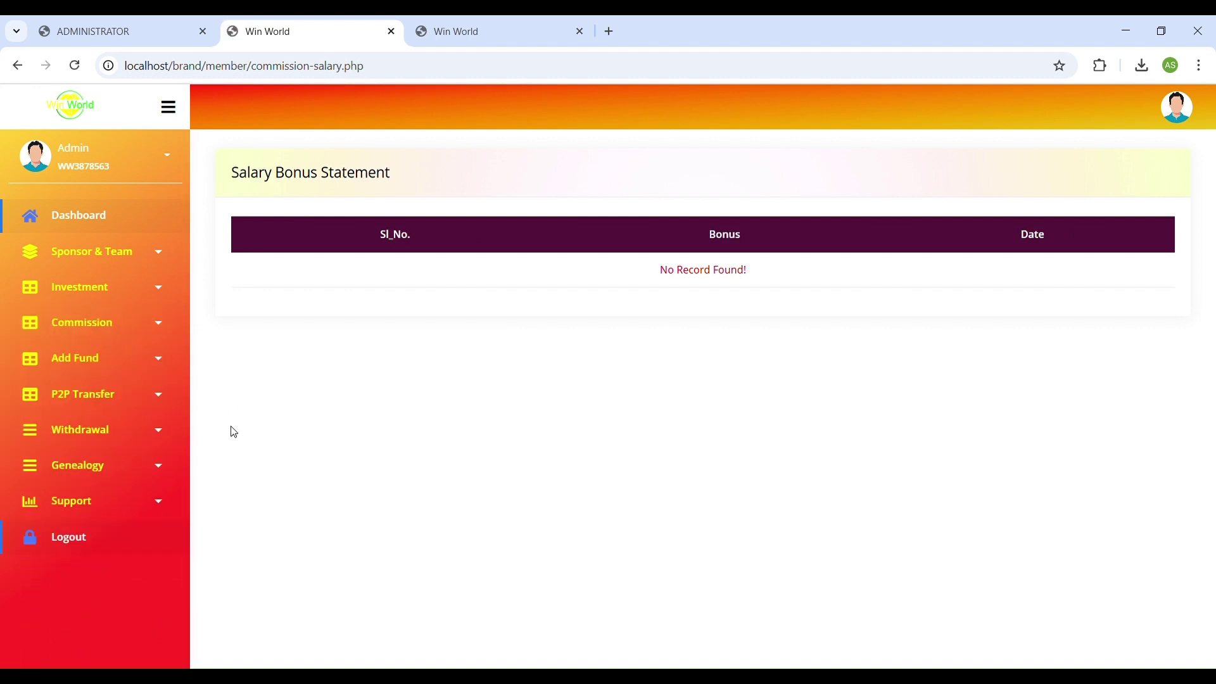
click(101, 361)
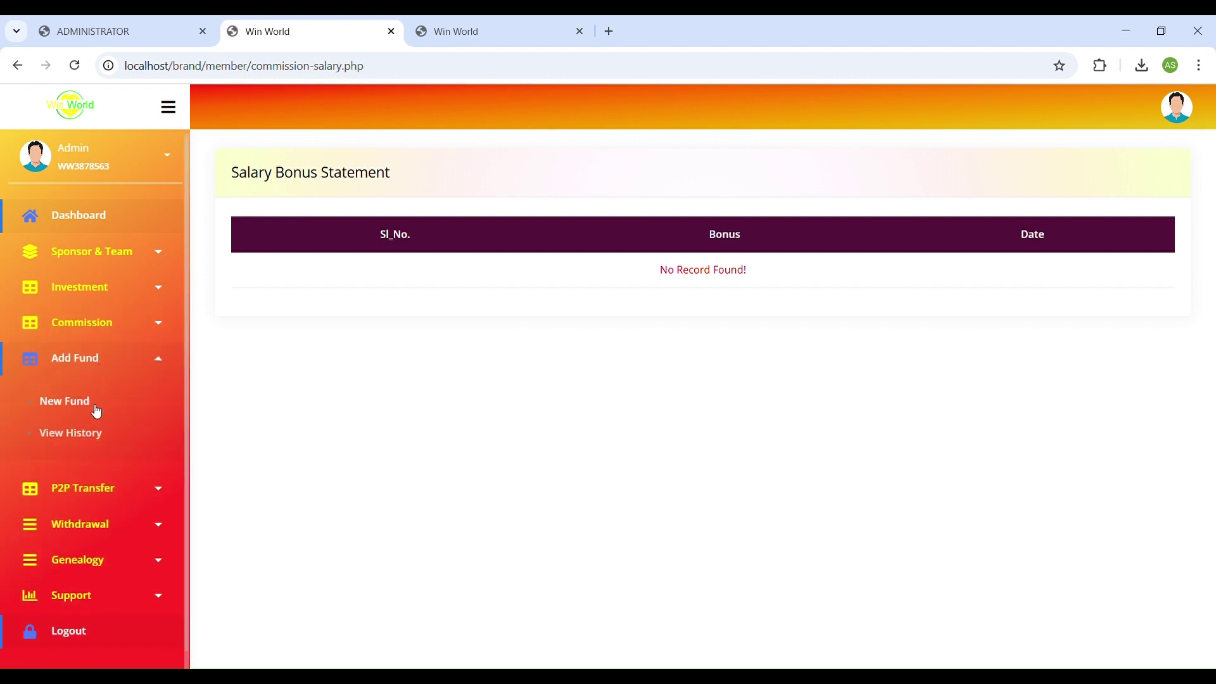
Test an empty amount, then transfer ₹100 from the income wallet to the fund wallet.
click(92, 494)
click(78, 533)
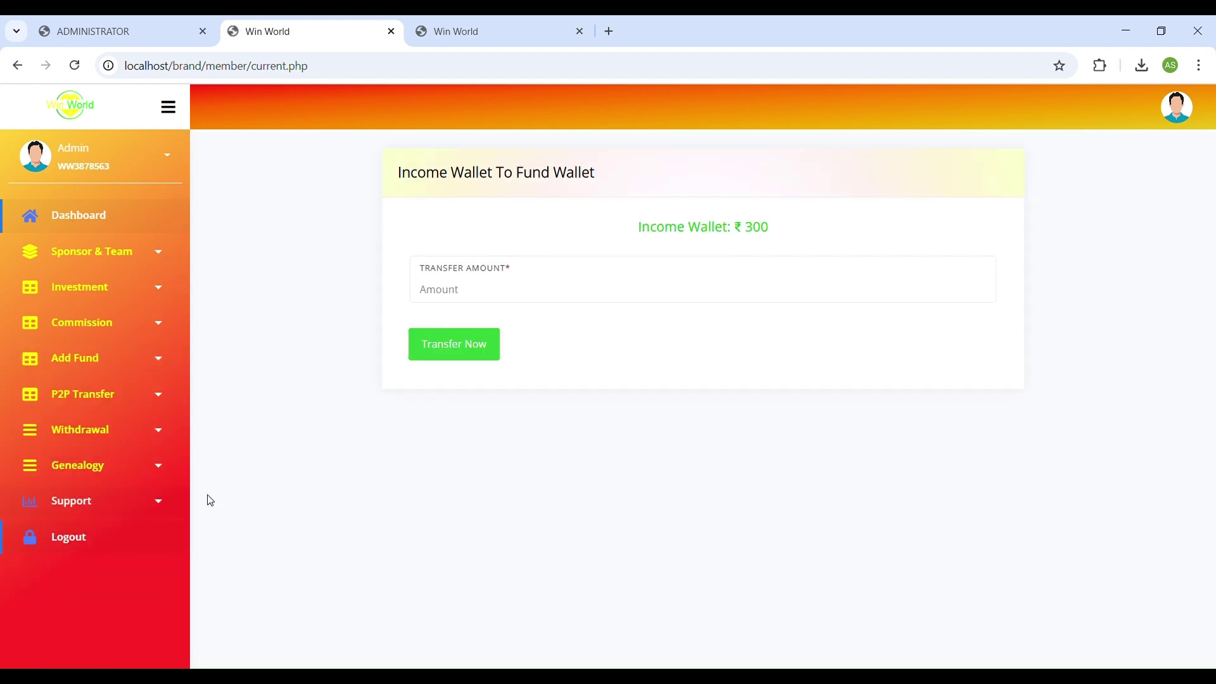
click(506, 297)
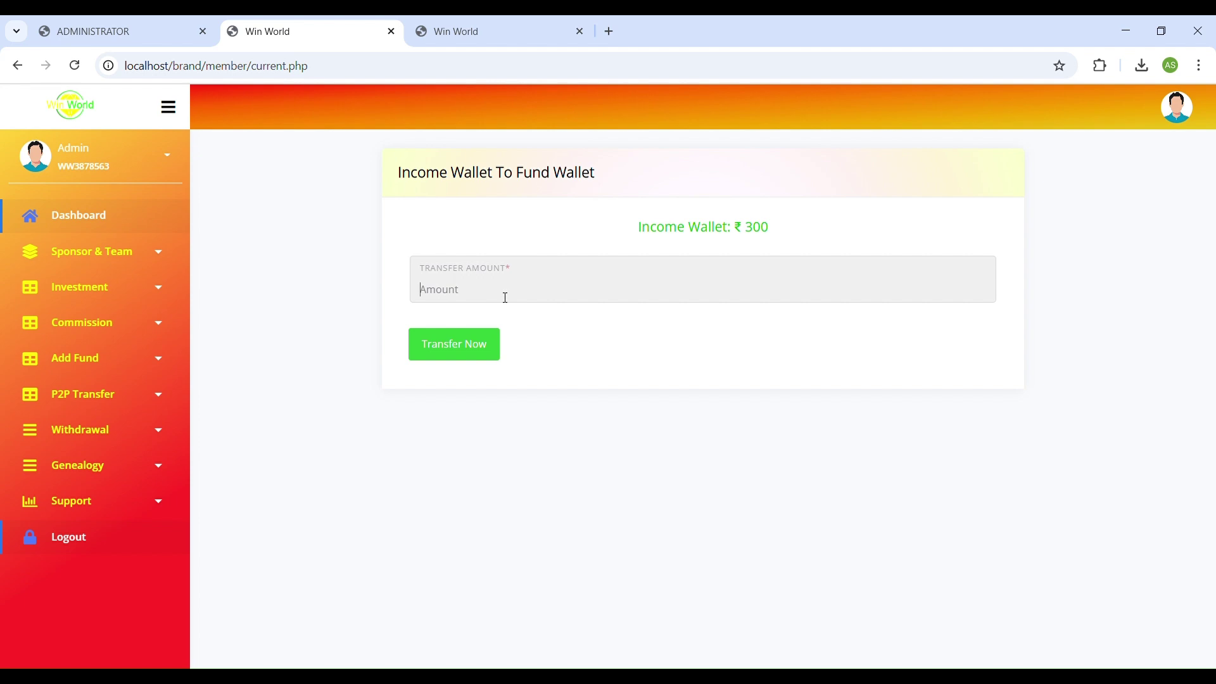
click(465, 355)
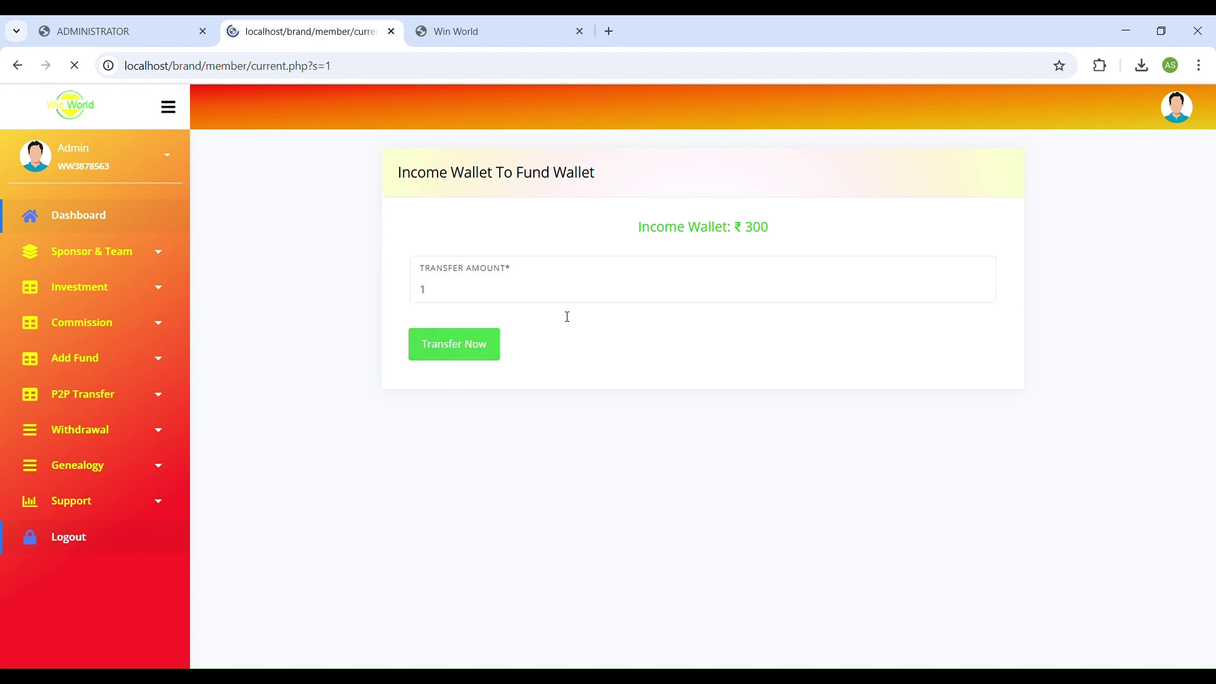
click(481, 313)
text(100)
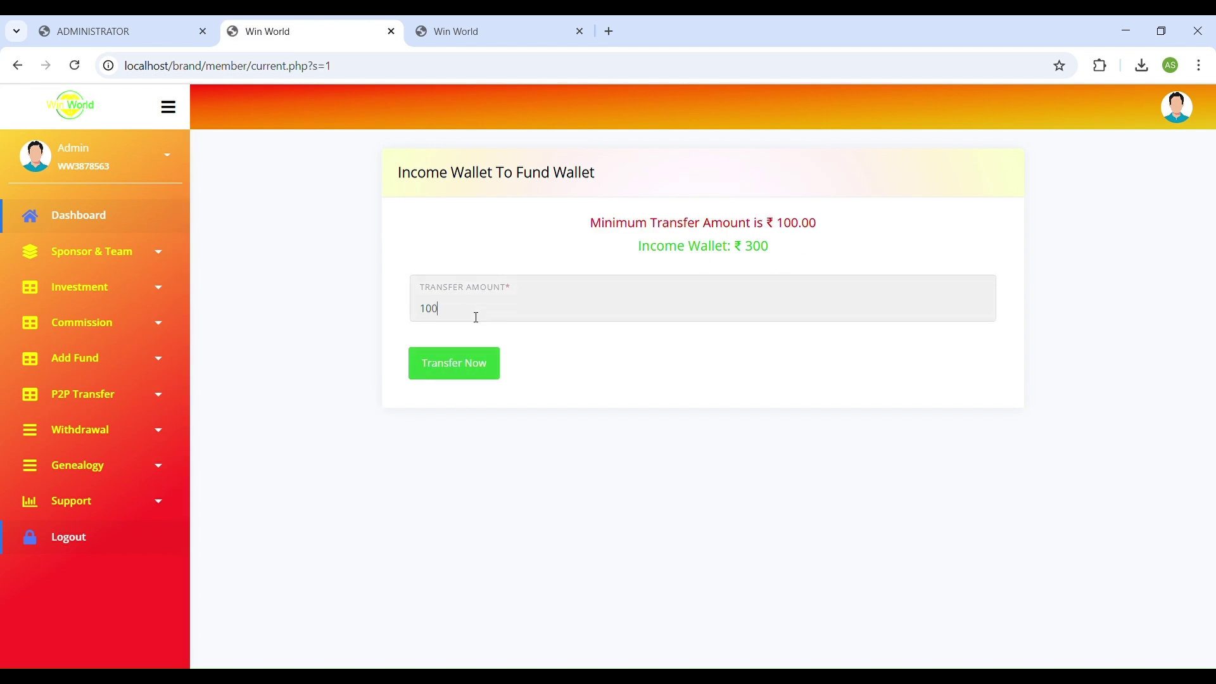
click(440, 364)
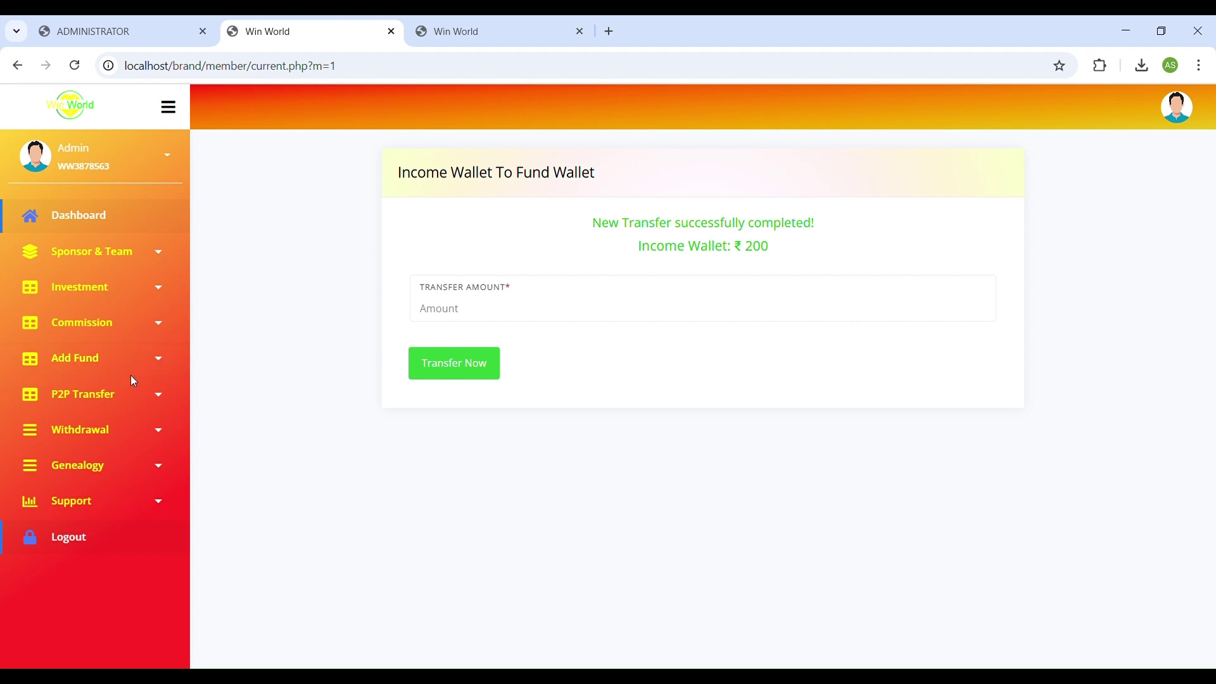
Check the transfer statement: 100.00 debited, 5.00 charge, 95.00 credited to the fund wallet.
click(113, 405)
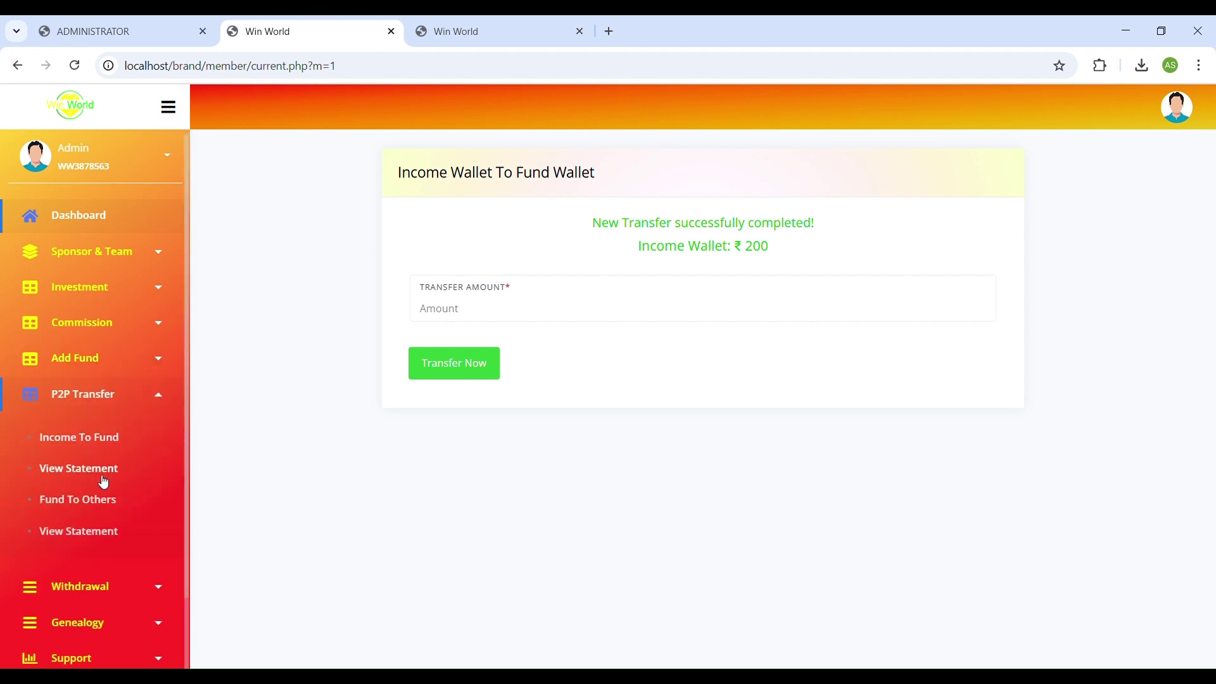
click(103, 471)
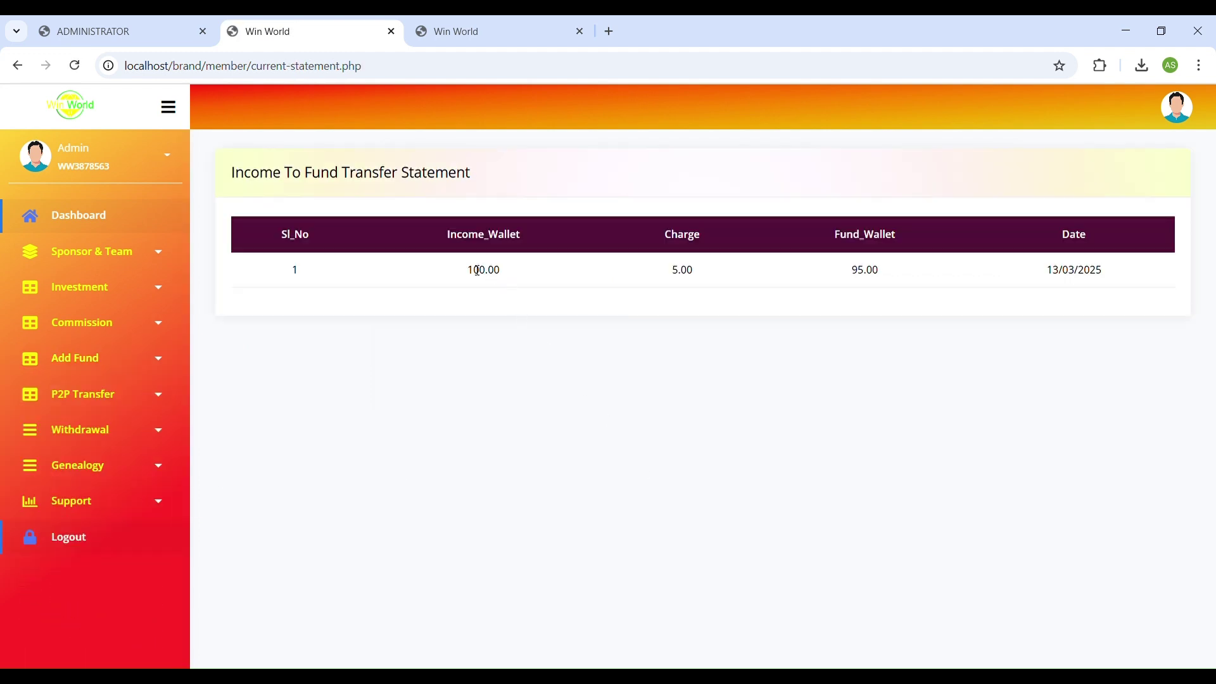
drag(467, 270, 514, 272)
drag(652, 271, 702, 270)
drag(848, 269, 897, 285)
Fill the Fund To Others recipient with a member ID copied from the admin member list.
click(94, 398)
click(100, 501)
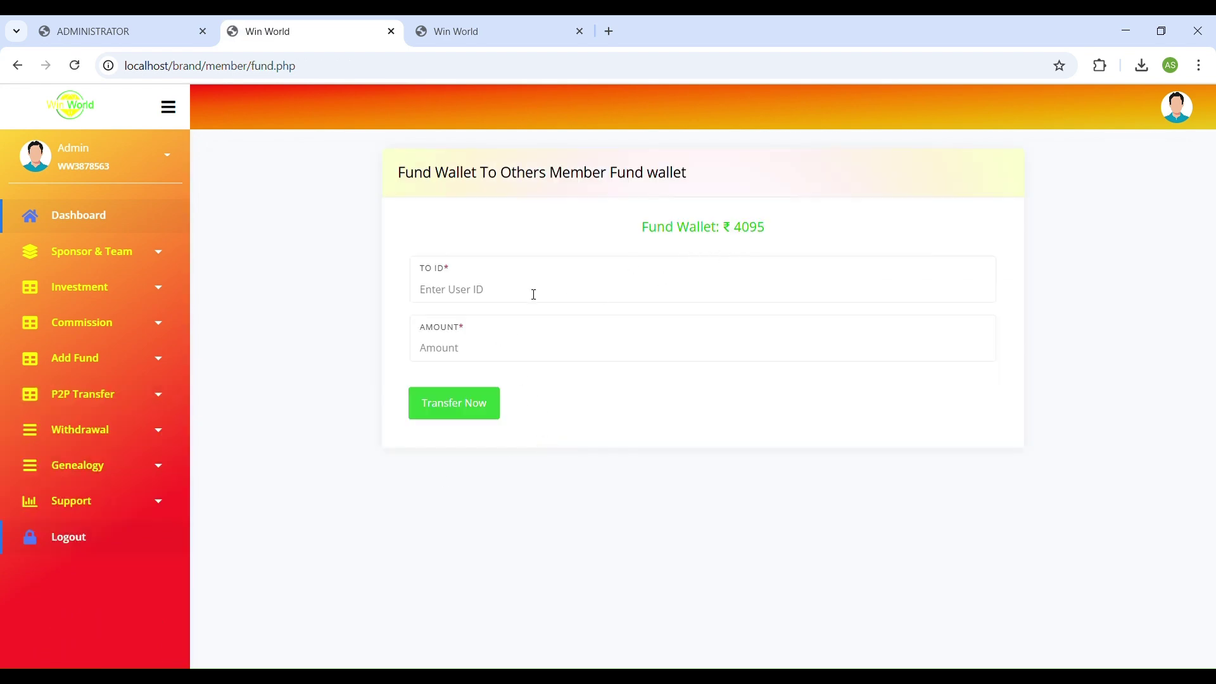
click(158, 38)
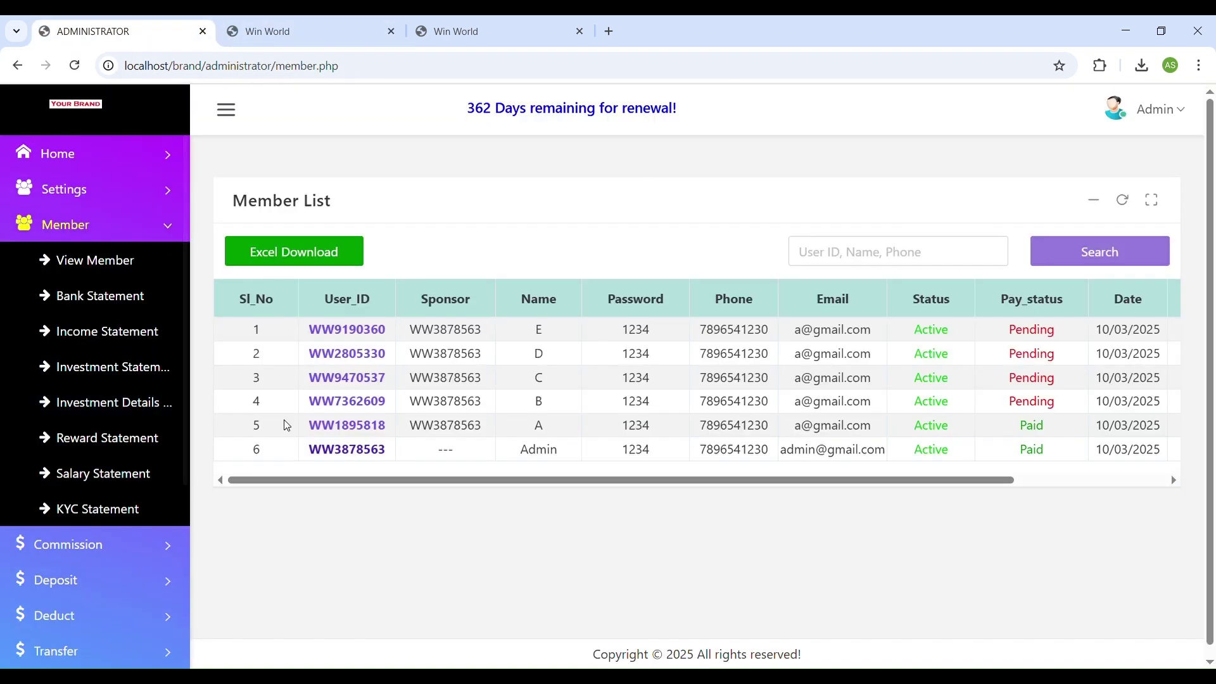
double_click(347, 377)
key(ctrl+c)
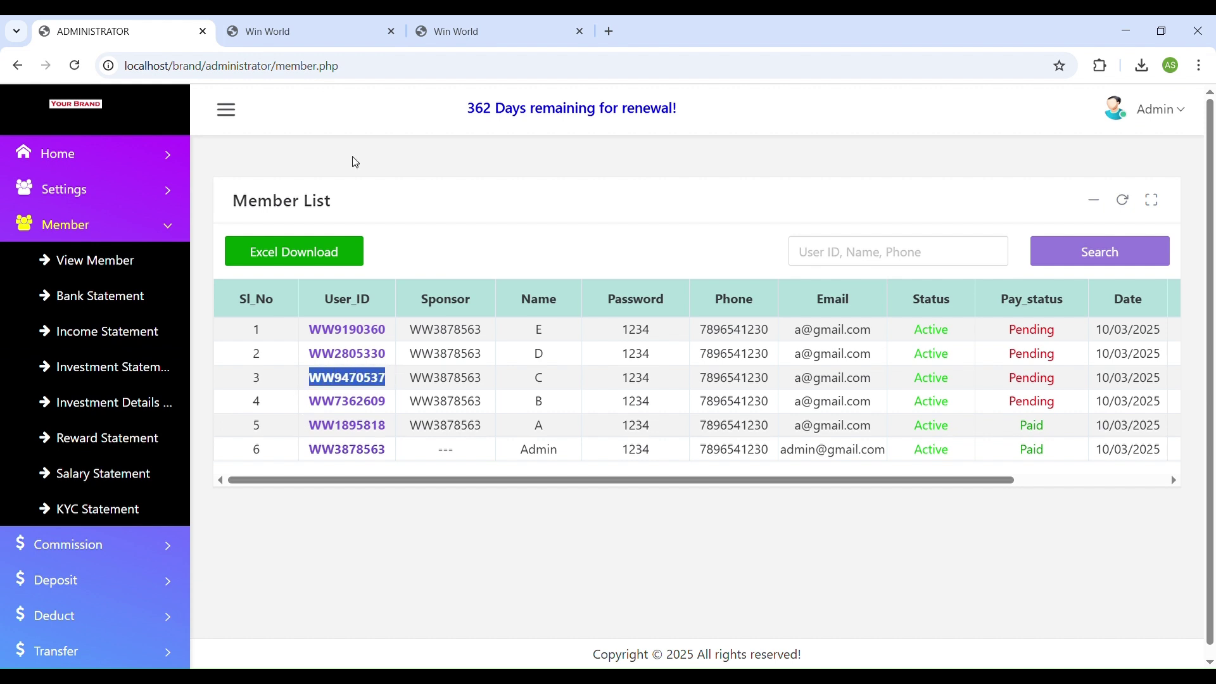
click(352, 31)
click(477, 288)
key(ctrl+v)
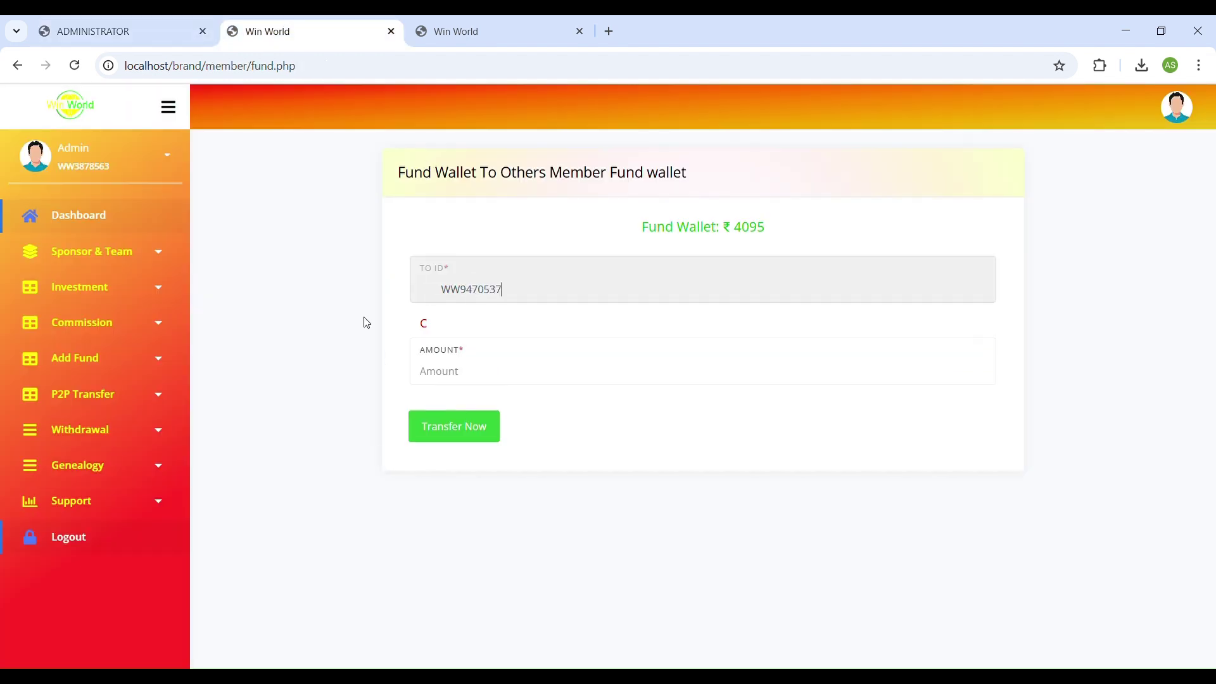
click(443, 295)
key(BackSpace)
Send 1000 to that member and open the fund transfer statement.
click(477, 375)
text(3)
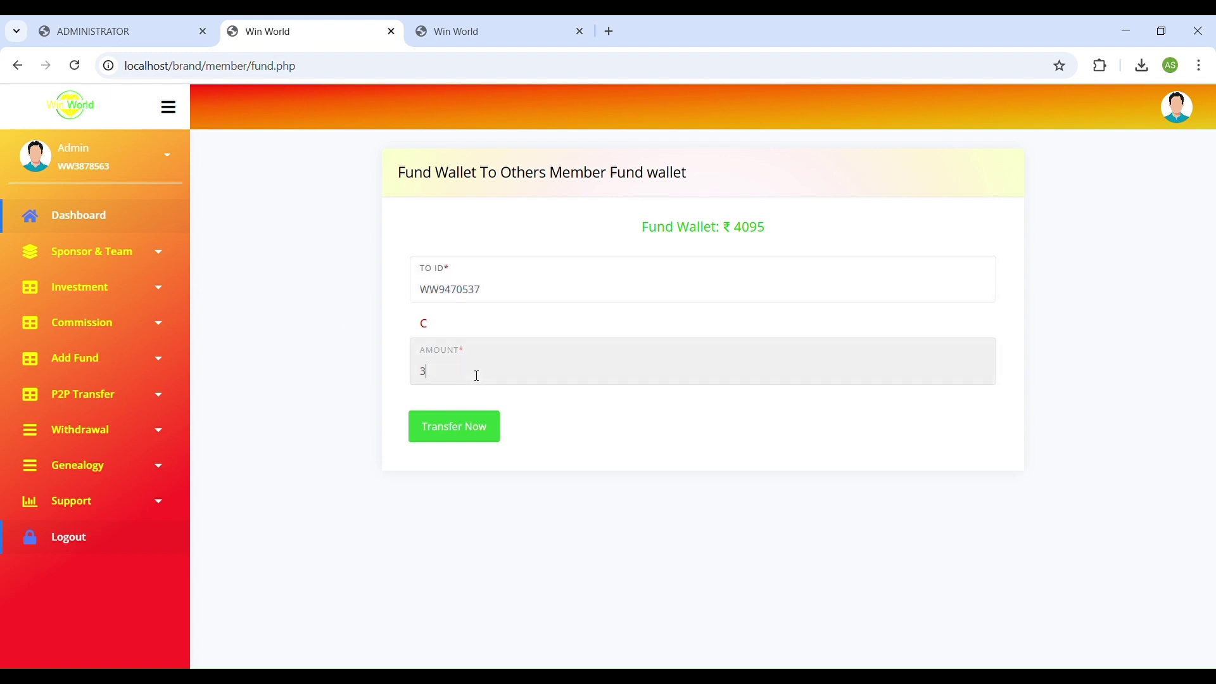
key(BackSpace)
text(1000)
click(448, 426)
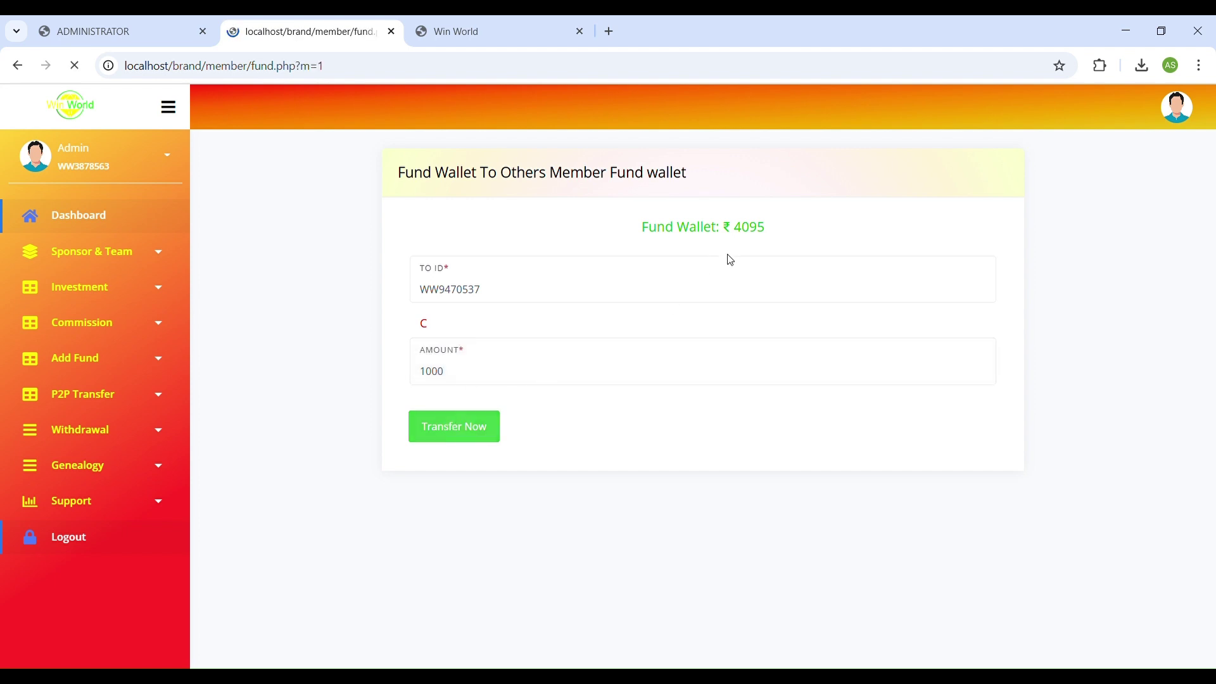
click(131, 400)
click(90, 532)
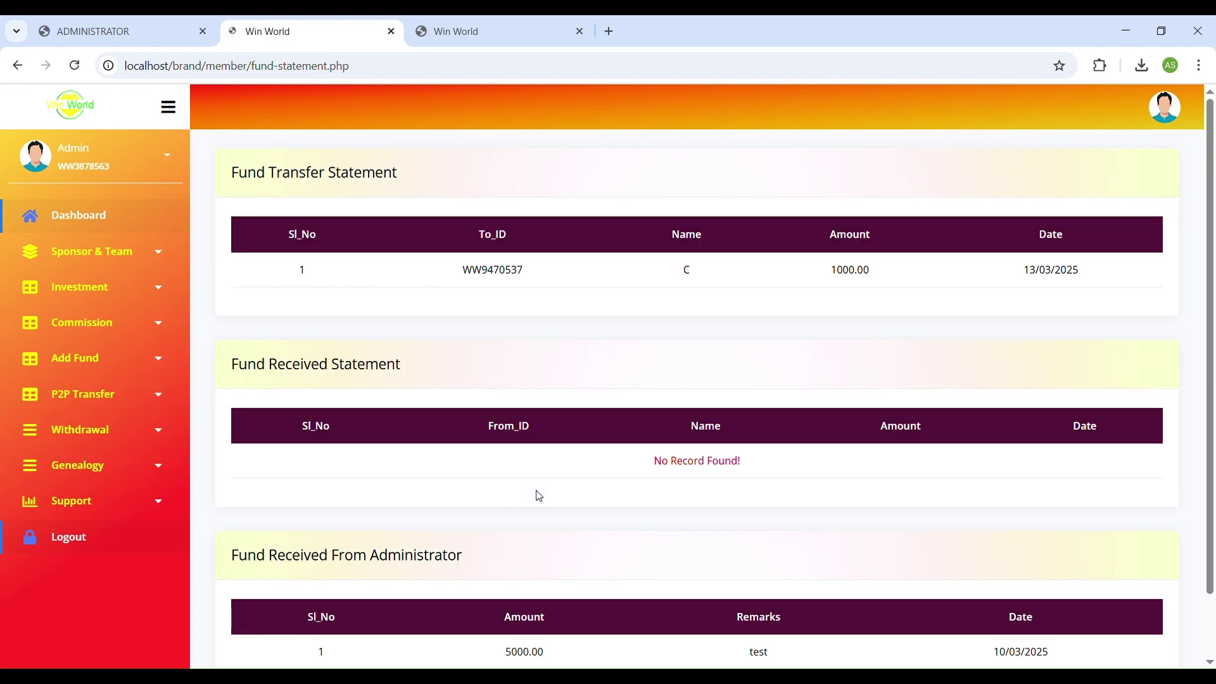
Review the genealogy grid of five level-1 members, then start a new support request.
click(106, 472)
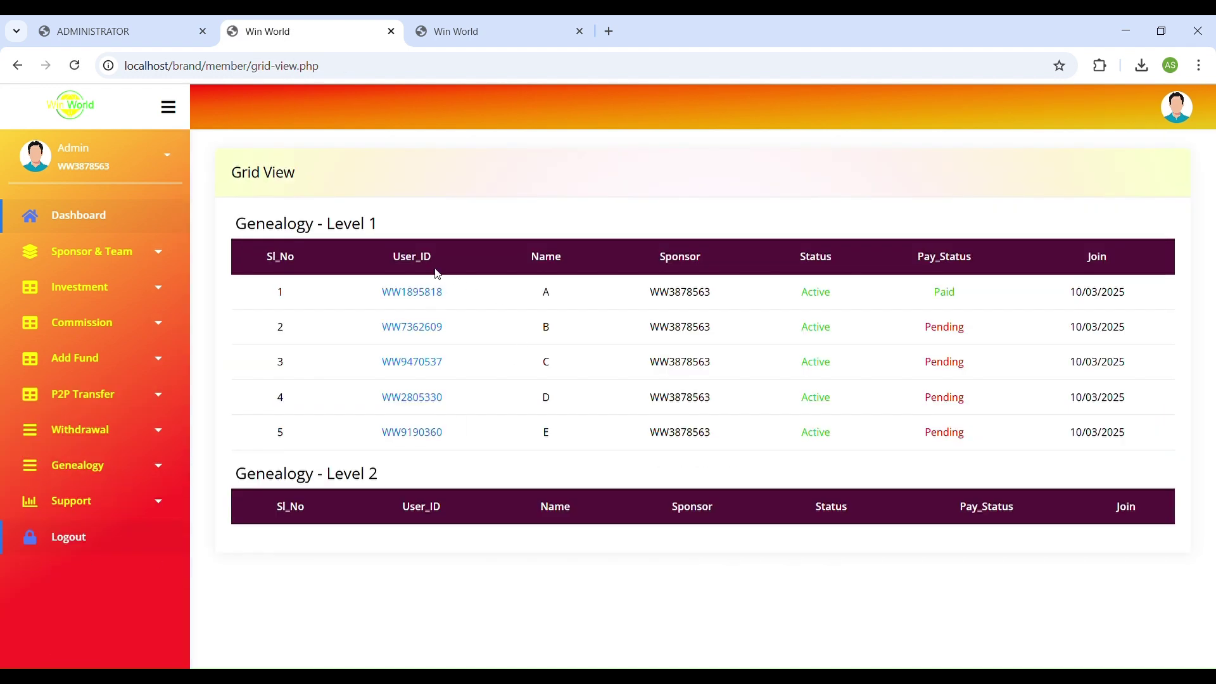
click(107, 517)
click(92, 544)
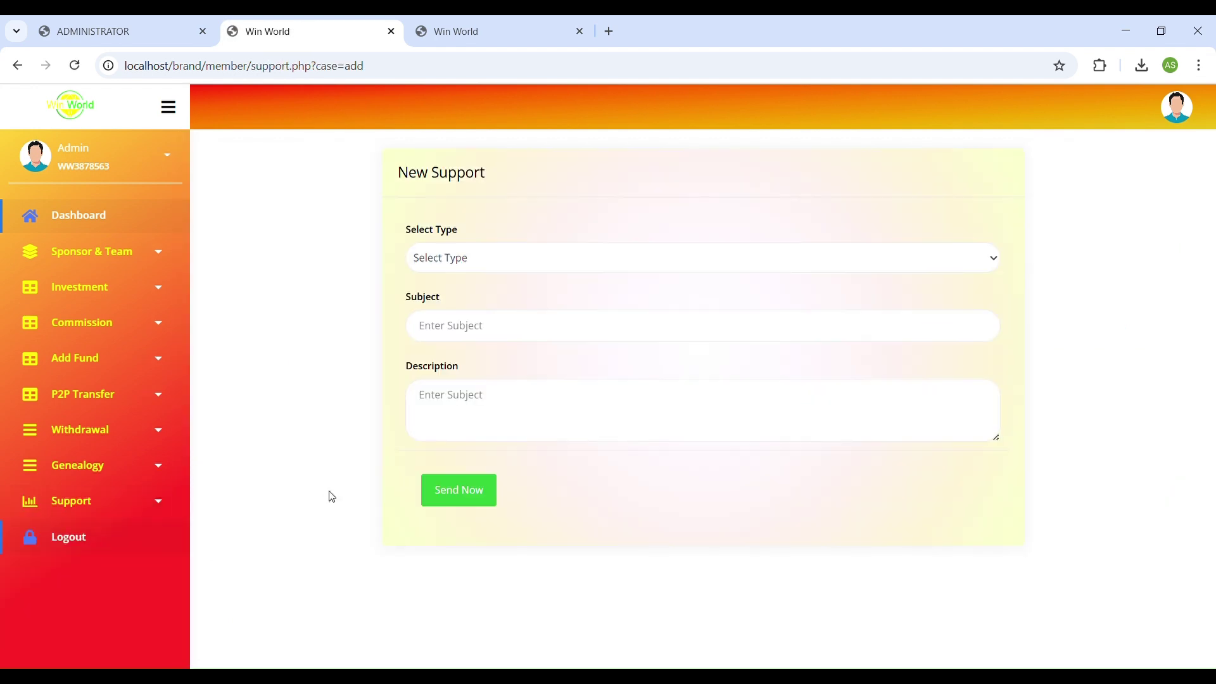
Open the Investment settings table in the administrator panel.
click(115, 28)
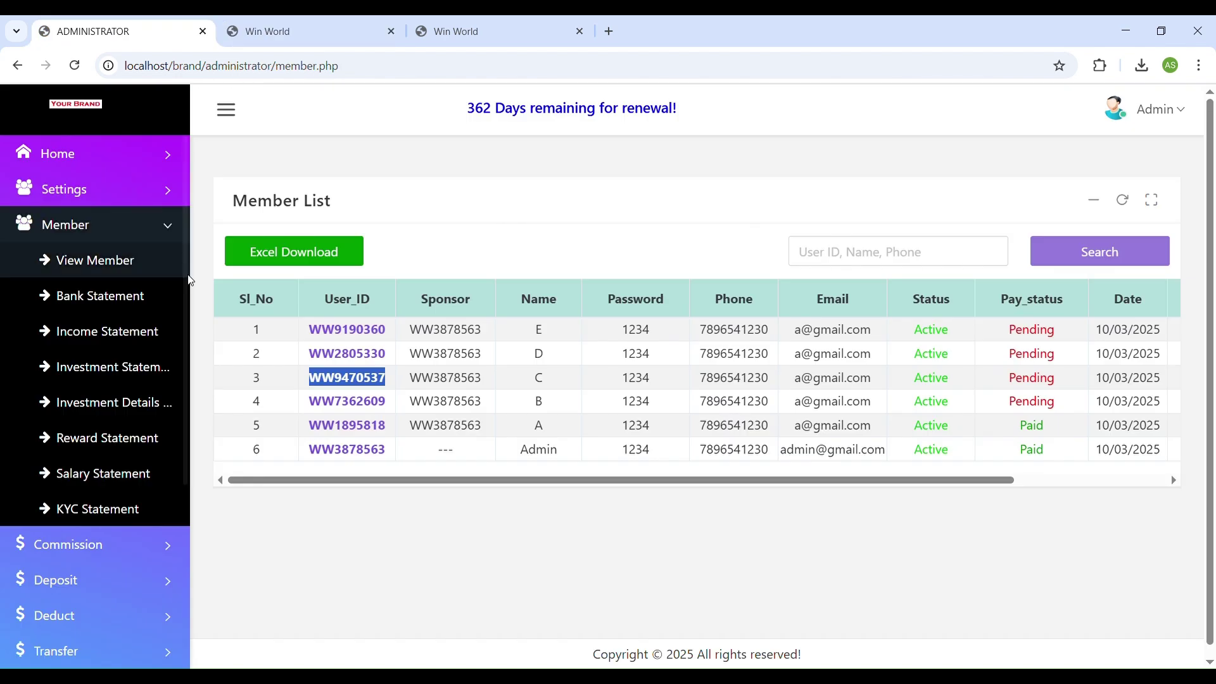
click(132, 199)
click(117, 225)
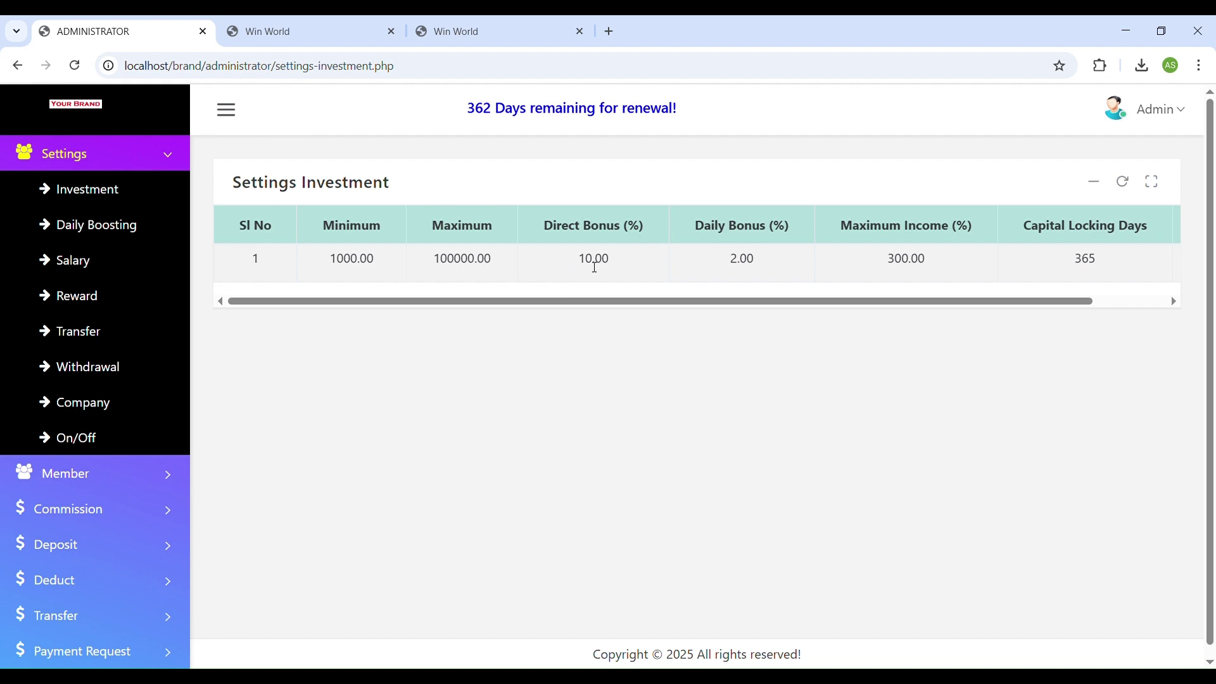
Highlight the 2.00% daily bonus, 300.00% maximum income and 365 capital locking days values.
drag(715, 271, 752, 266)
drag(901, 301, 1032, 307)
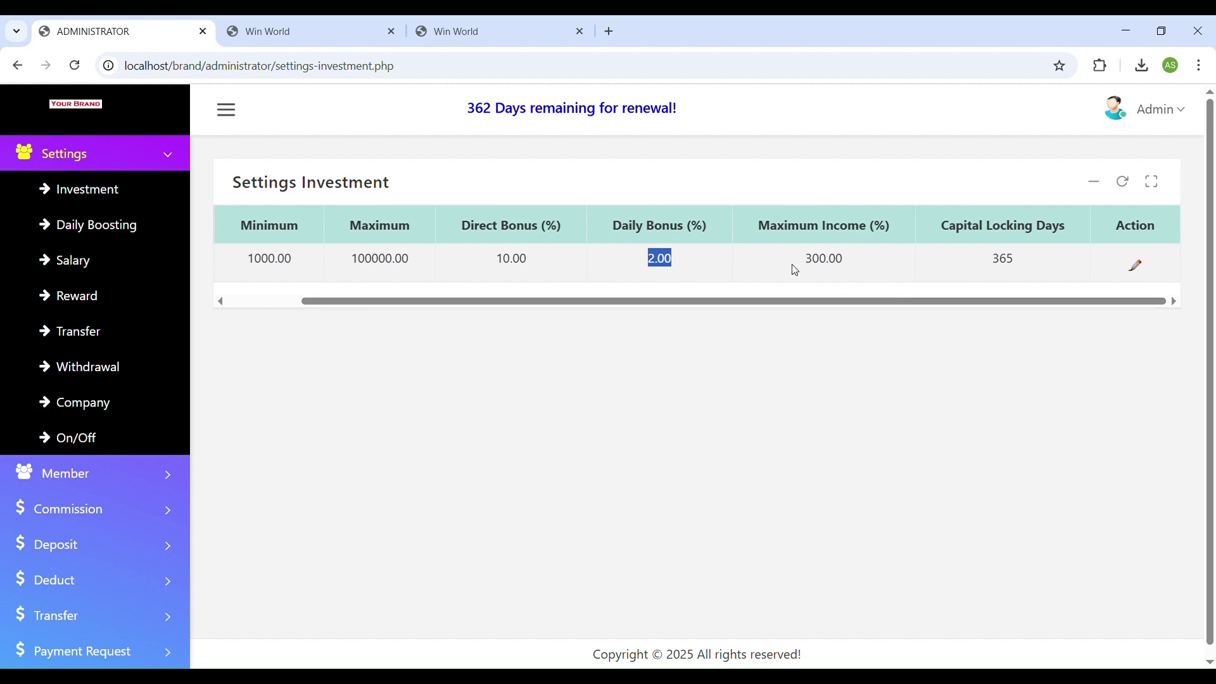
drag(795, 270, 853, 264)
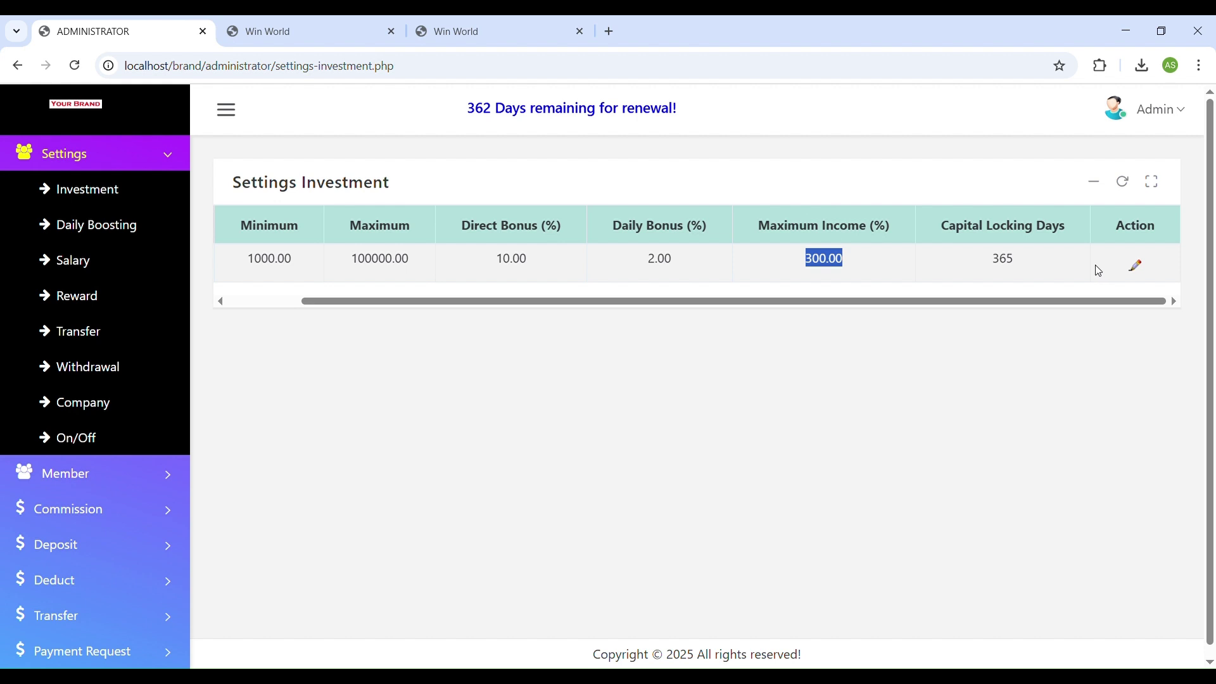
drag(990, 261, 1027, 266)
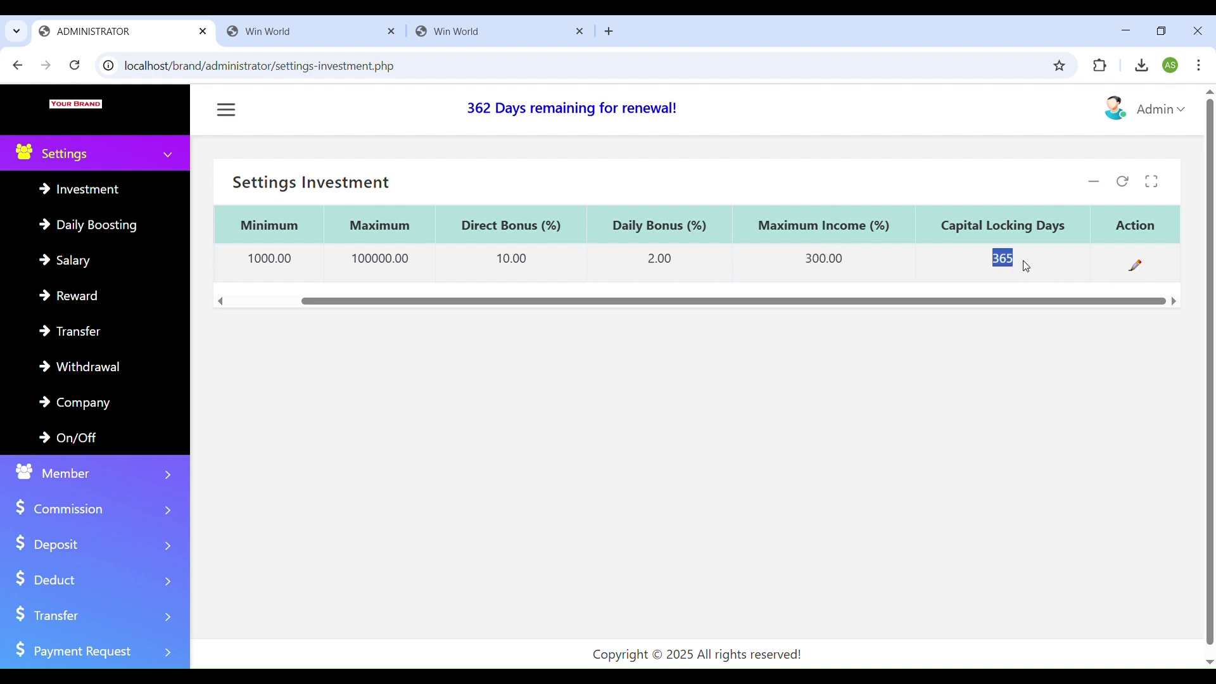